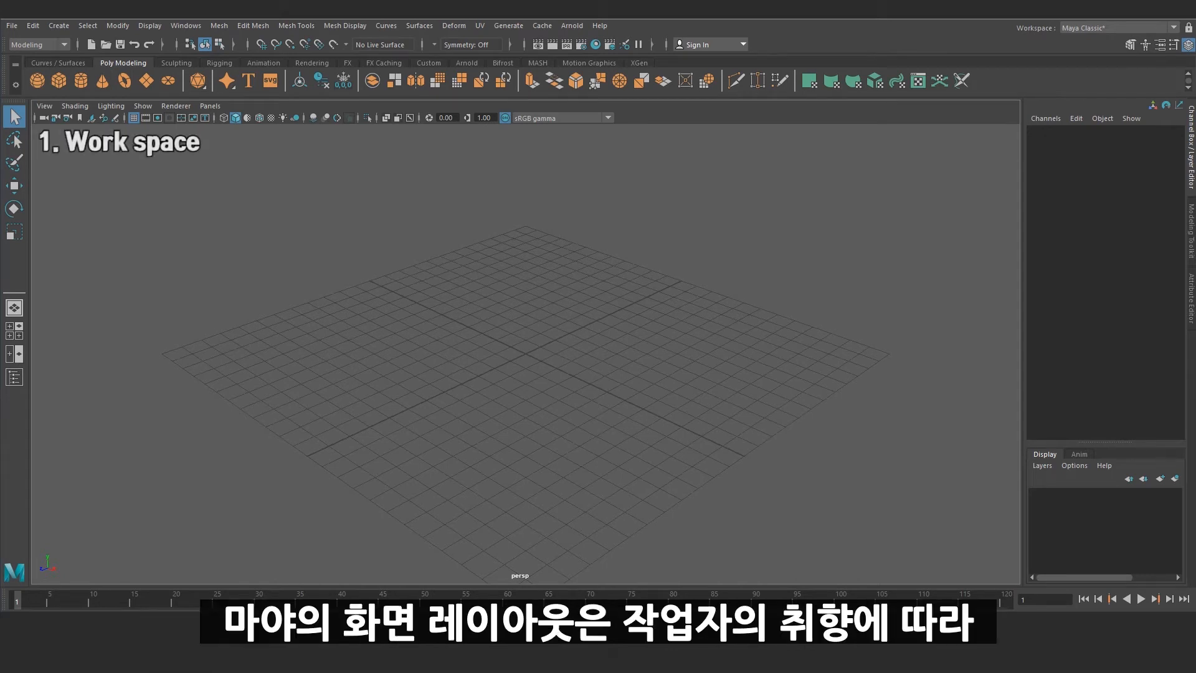
Step: Resize the Channel Box and Layer Editor areas, and float the Modeling Toolkit panel before docking it back in the sidebar
{"action": "left_click_drag", "start_coordinate": [1024, 184], "coordinate": [802, 194]}
{"action": "left_click_drag", "start_coordinate": [901, 447], "coordinate": [899, 261]}
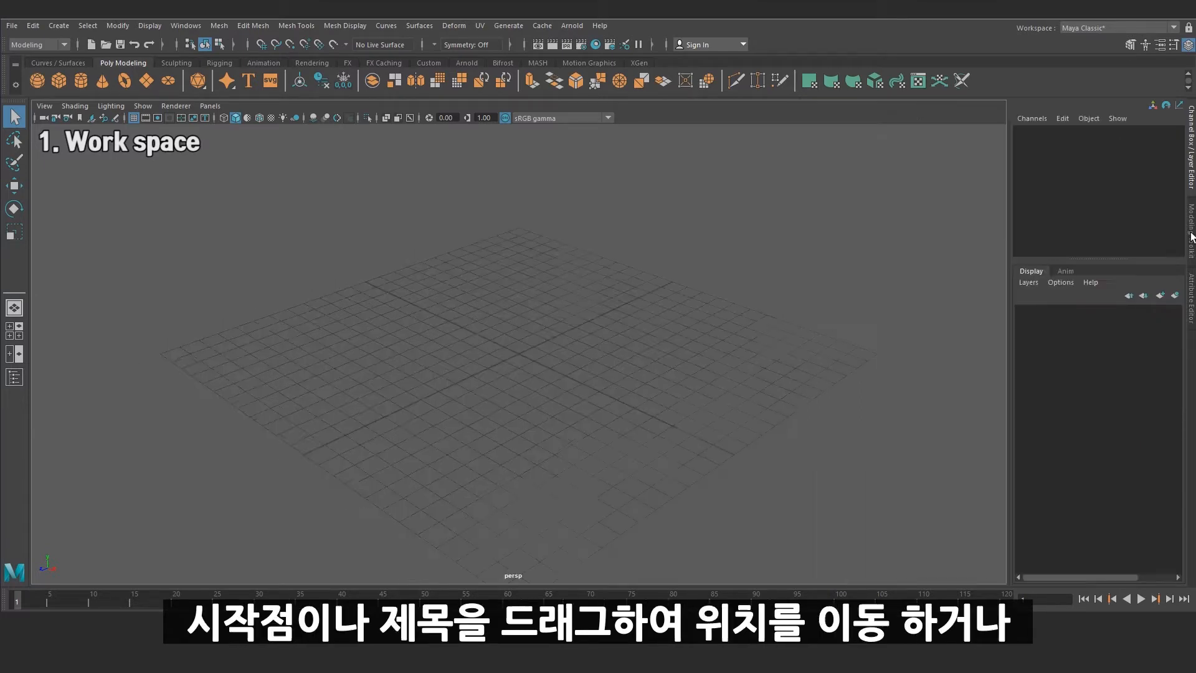
{"action": "left_click_drag", "start_coordinate": [1189, 235], "coordinate": [824, 175]}
{"action": "left_click_drag", "start_coordinate": [717, 141], "coordinate": [1170, 189]}
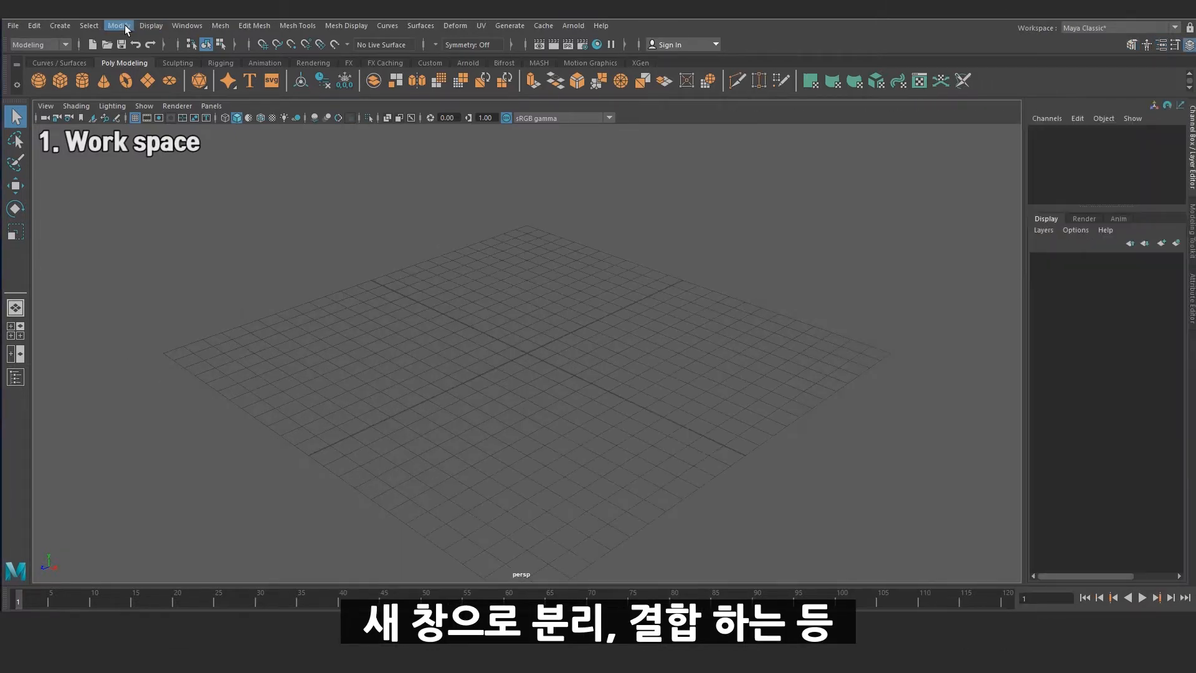
Step: Tear off the Modify menu as a floating window and move it over the viewport
{"action": "left_click", "coordinate": [125, 25]}
{"action": "left_click", "coordinate": [126, 32]}
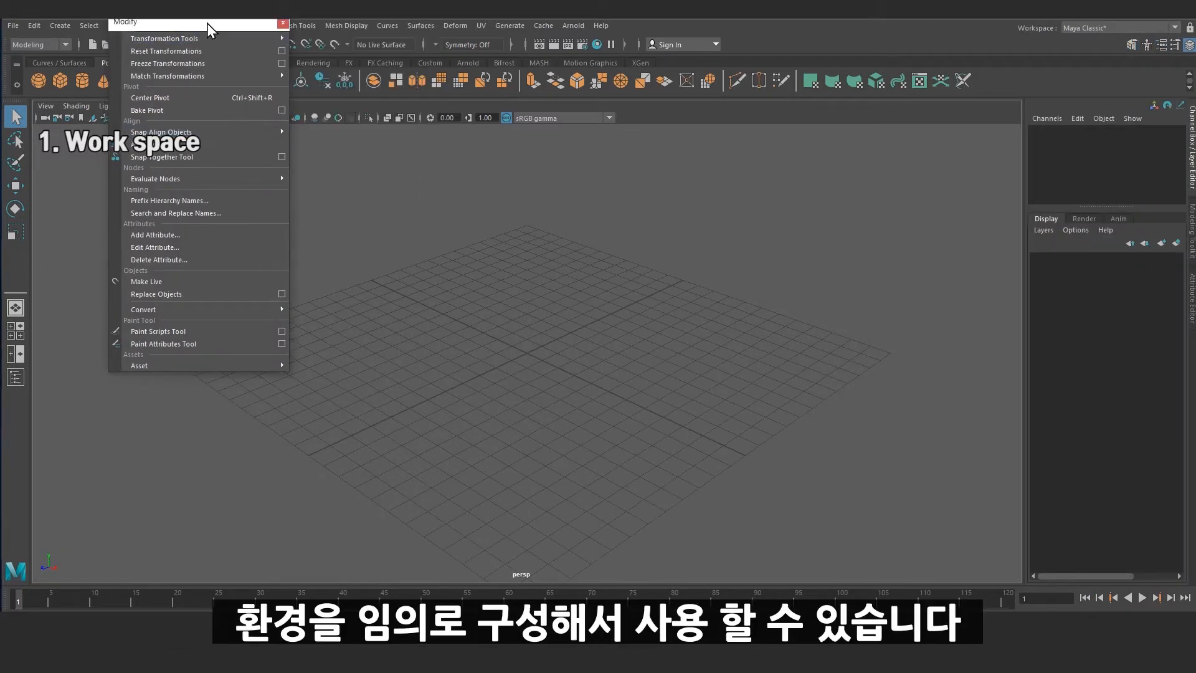
{"action": "left_click_drag", "start_coordinate": [207, 23], "coordinate": [265, 157]}
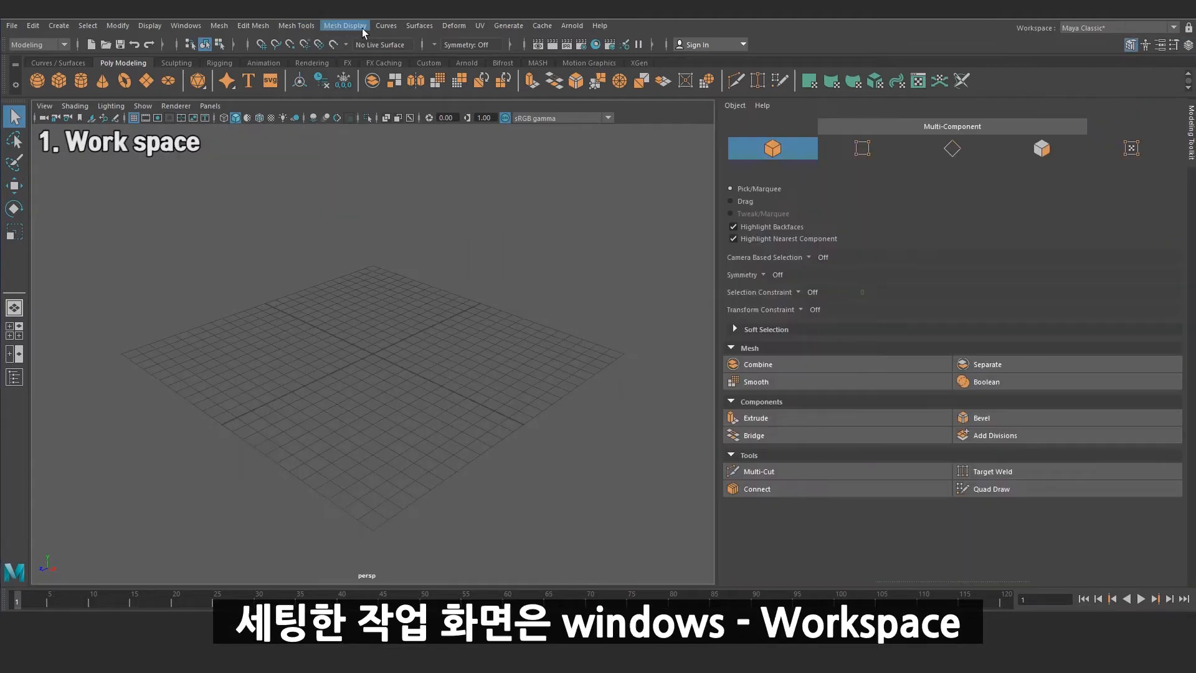
Step: Save the current layout as a workspace named test_01 and bring up the list of available workspaces
{"action": "left_click", "coordinate": [195, 26]}
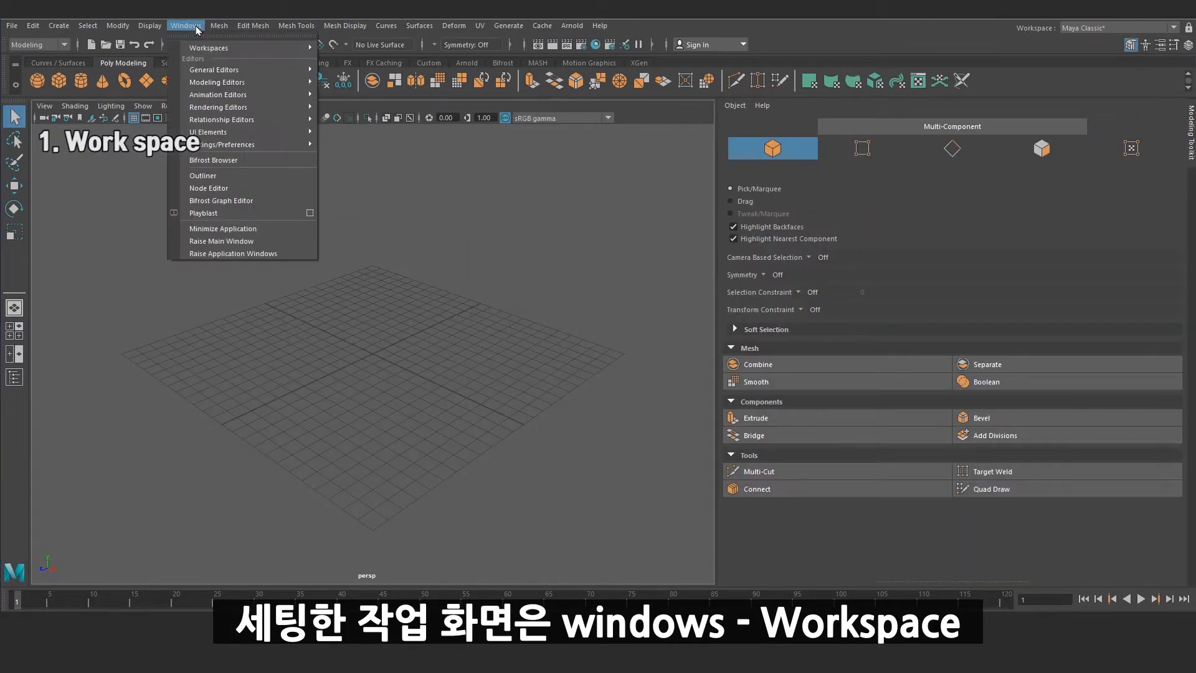
{"action": "mouse_move", "coordinate": [232, 49]}
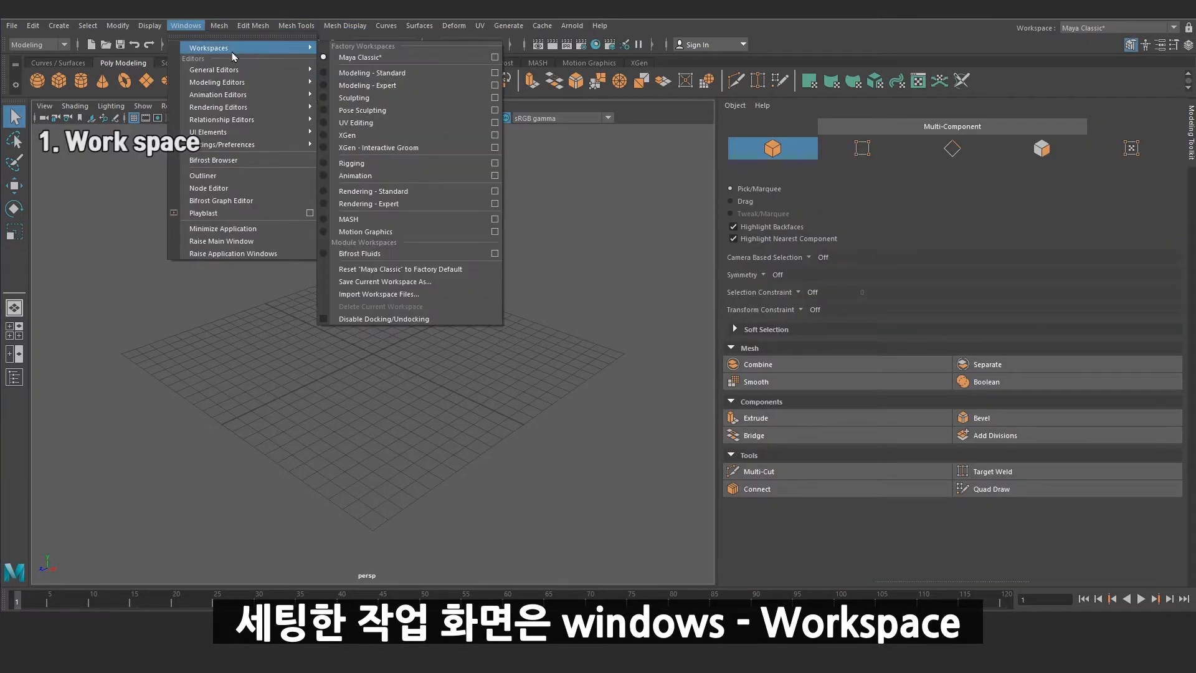
{"action": "left_click", "coordinate": [432, 287]}
{"action": "type", "text": "test_01"}
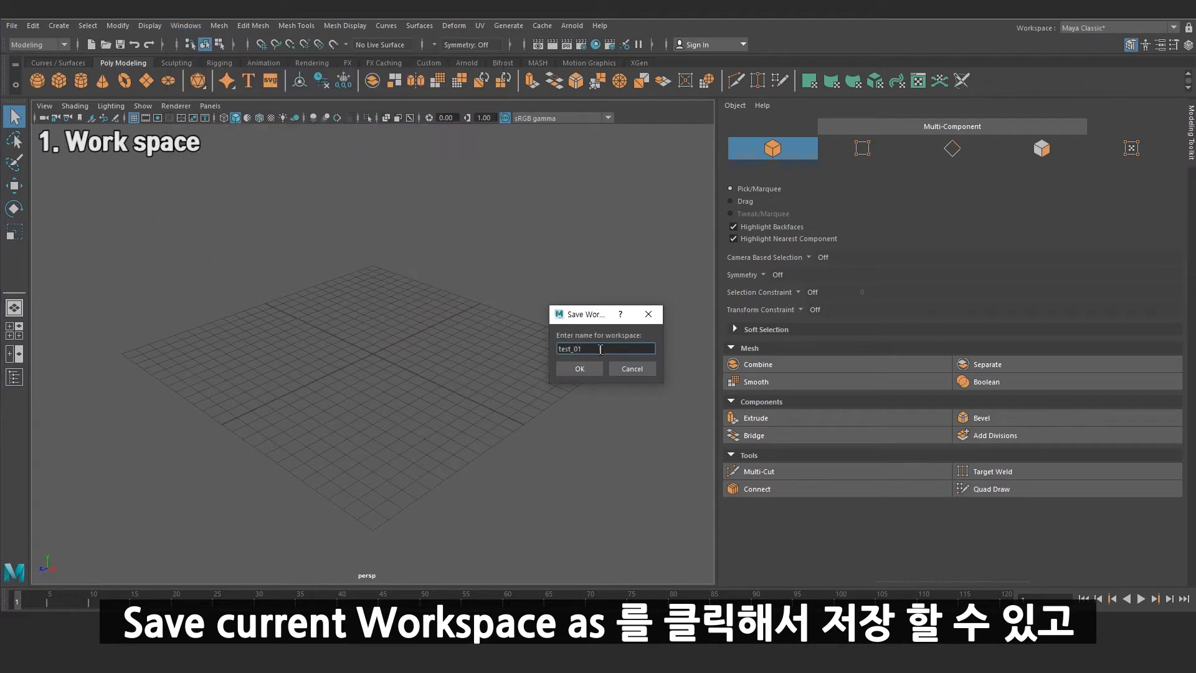
{"action": "left_click", "coordinate": [588, 368]}
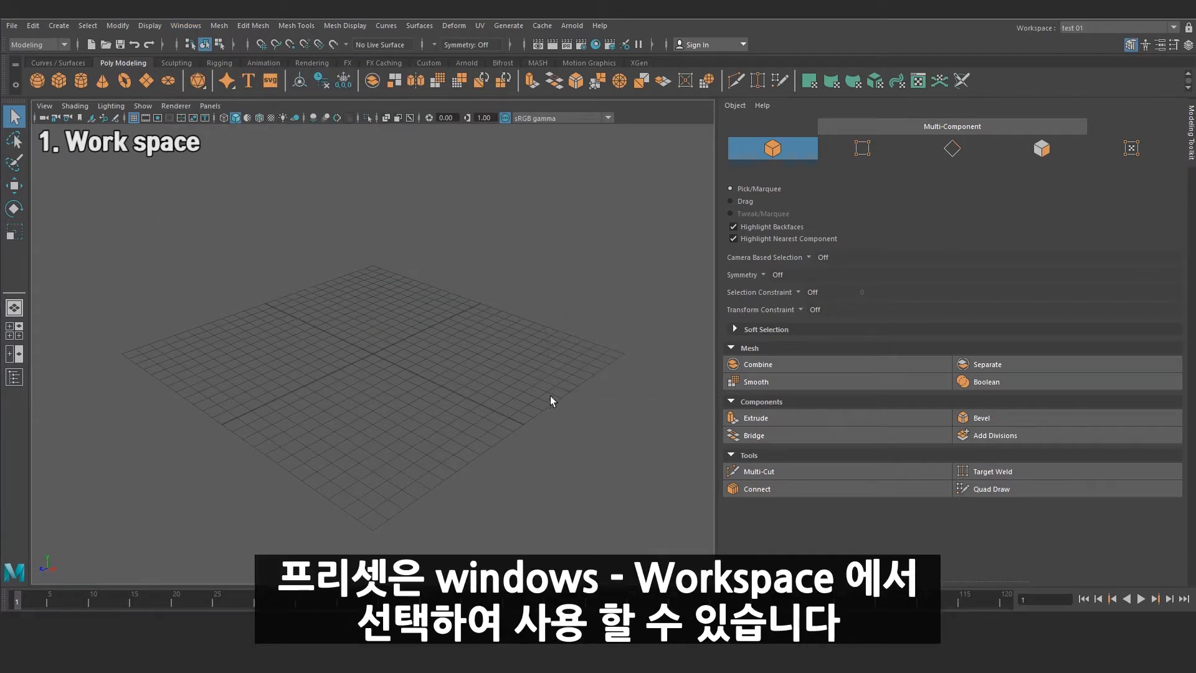
{"action": "left_click", "coordinate": [186, 26]}
{"action": "mouse_move", "coordinate": [231, 48]}
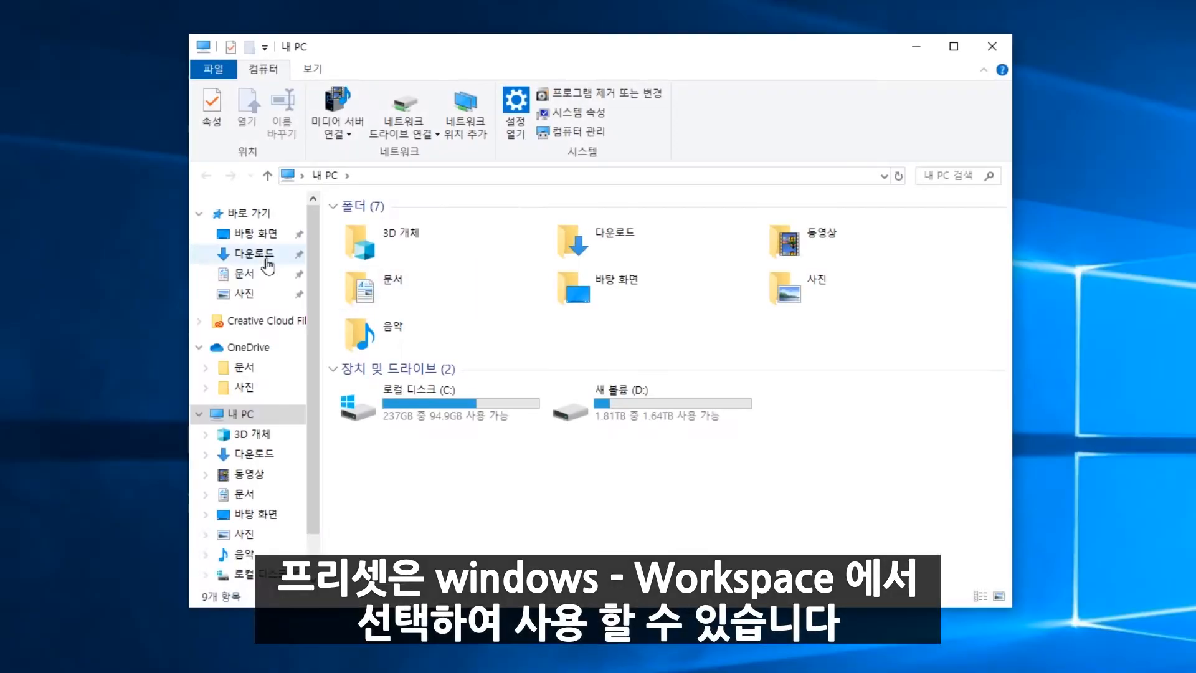
Step: In File Explorer, open the folder Documents\maya\2020\prefs\workspaces where the workspace files are stored
{"action": "left_click", "coordinate": [243, 272]}
{"action": "double_click", "coordinate": [365, 419]}
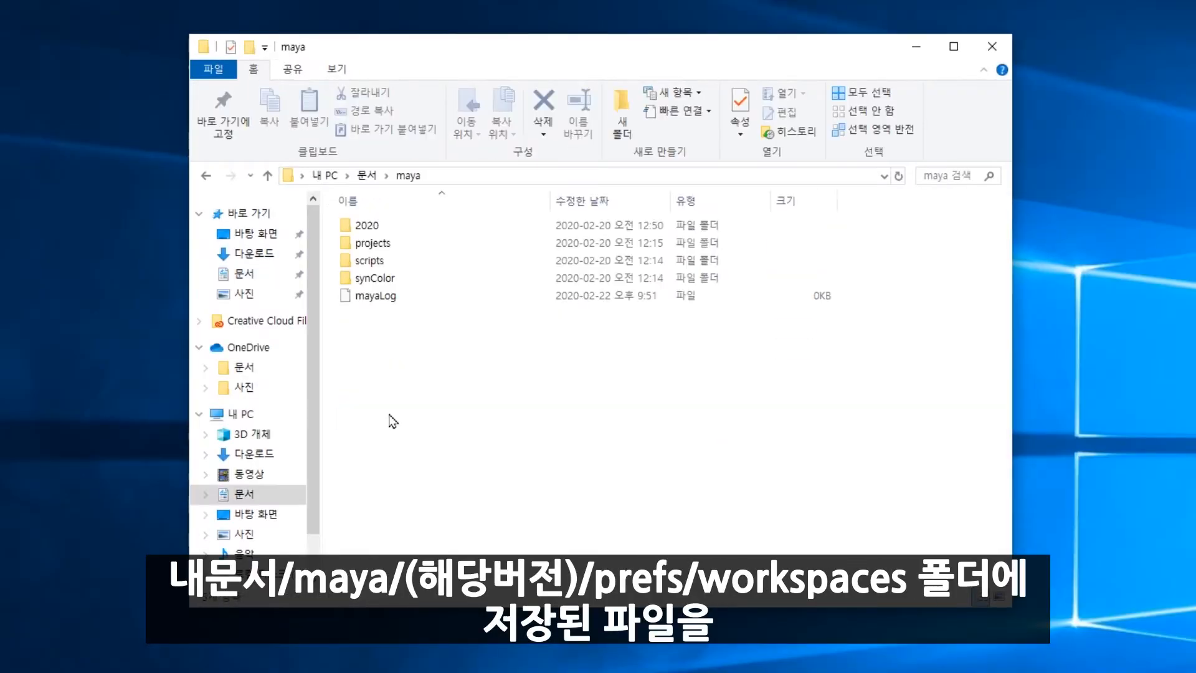
{"action": "double_click", "coordinate": [368, 226]}
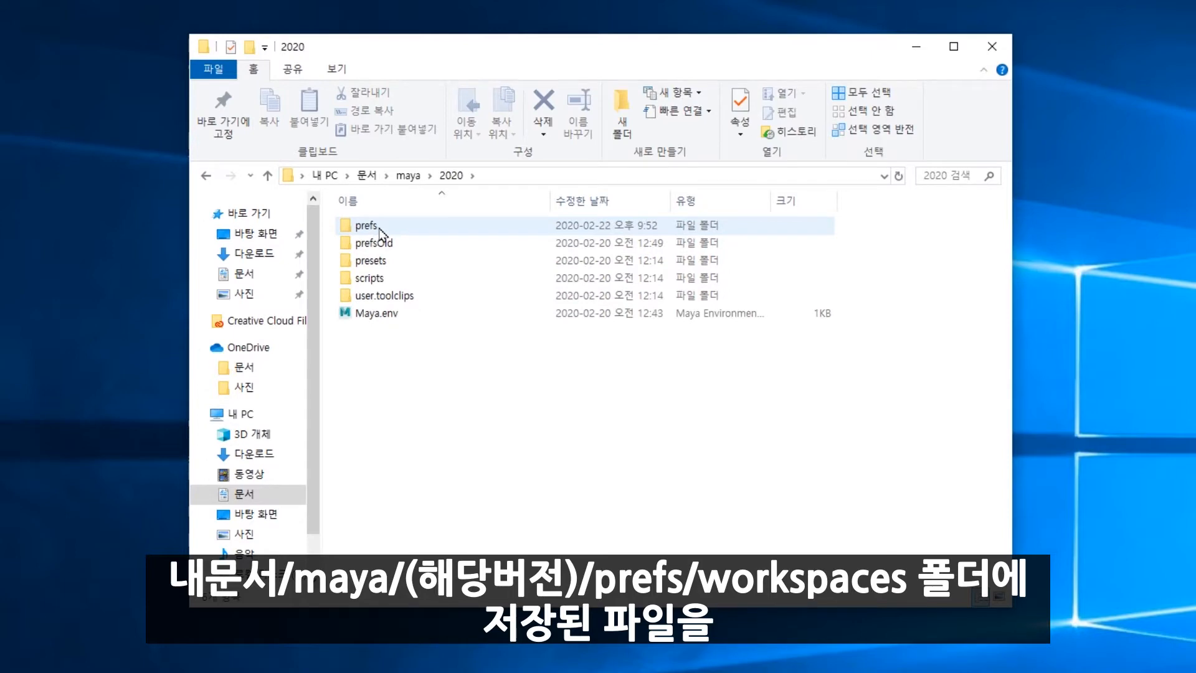
{"action": "double_click", "coordinate": [373, 227]}
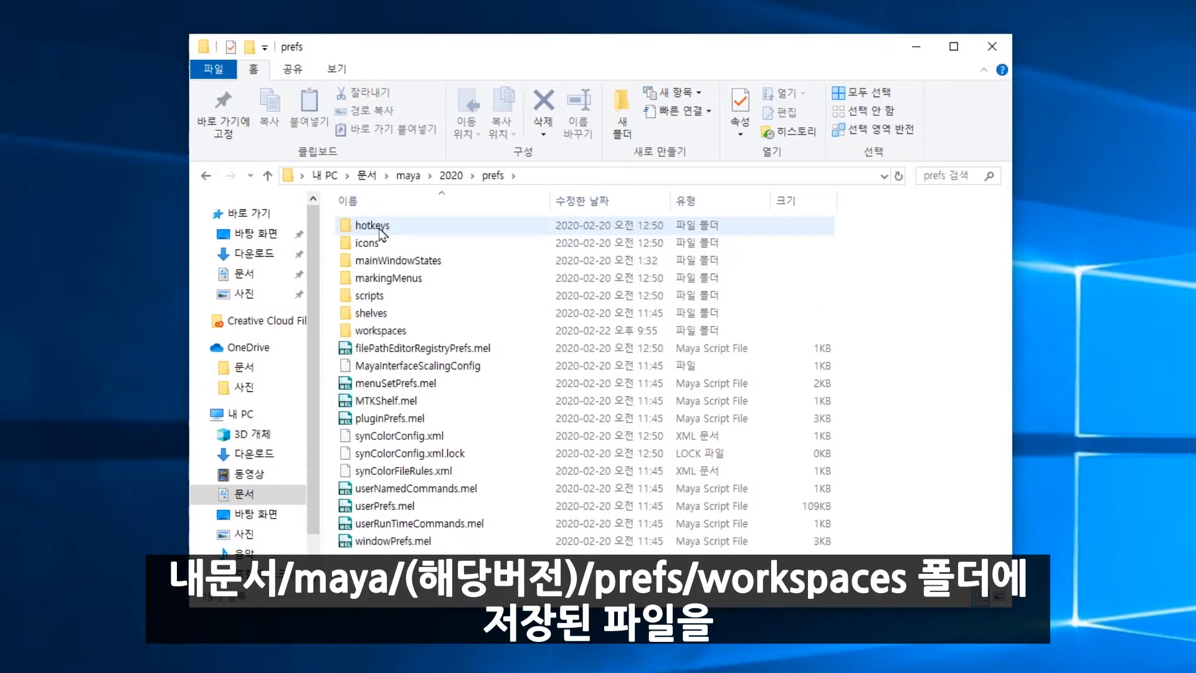
{"action": "double_click", "coordinate": [399, 331]}
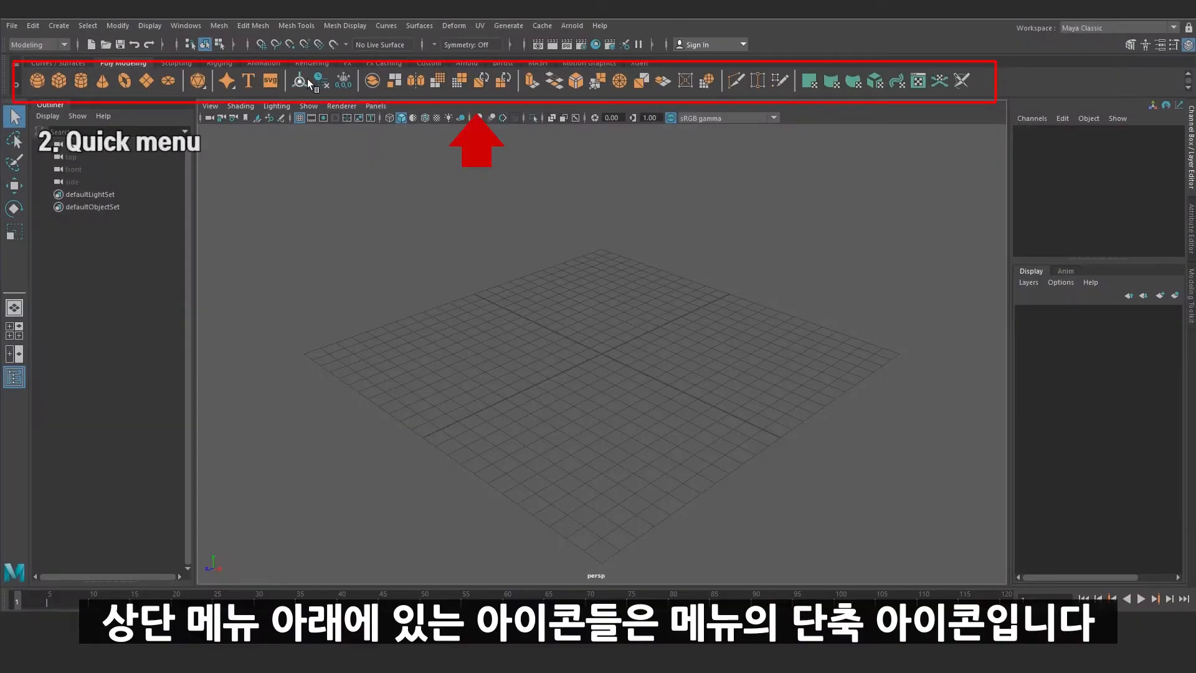
Step: Look through the Curves / Surfaces, Poly Modeling, Sculpting, Rigging and Animation shelves, and return to the Poly Modeling shelf
{"action": "left_click", "coordinate": [77, 63]}
{"action": "left_click", "coordinate": [117, 63]}
{"action": "left_click", "coordinate": [170, 65]}
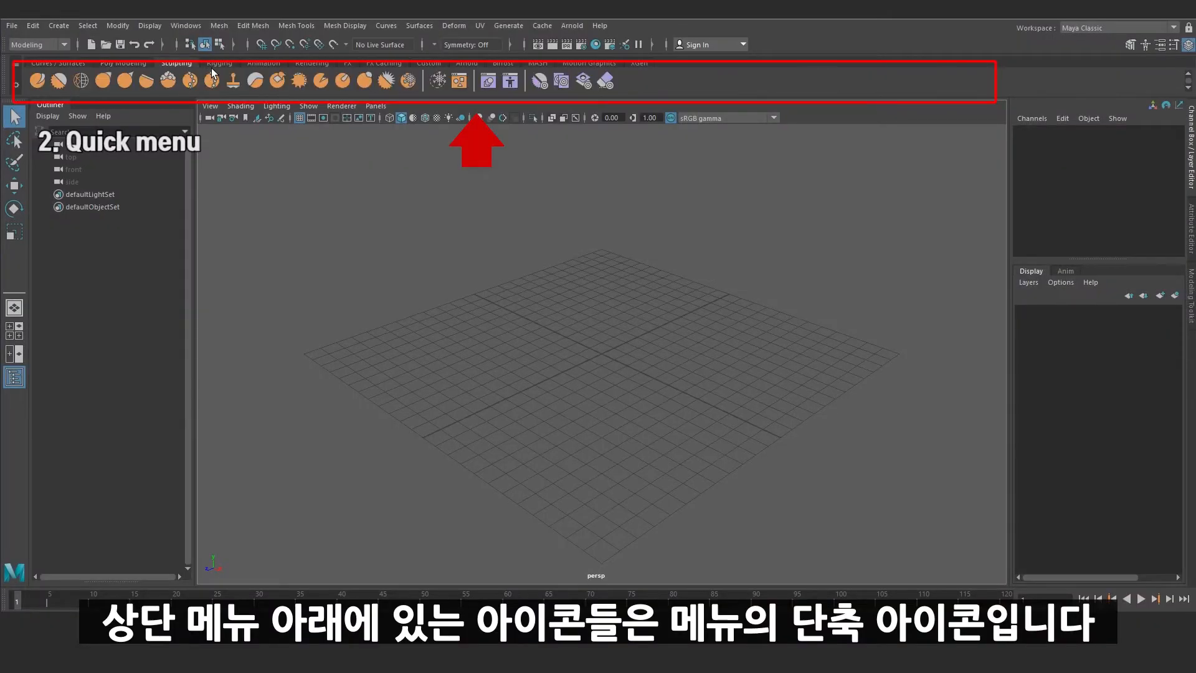
{"action": "left_click", "coordinate": [219, 63]}
{"action": "left_click", "coordinate": [264, 64]}
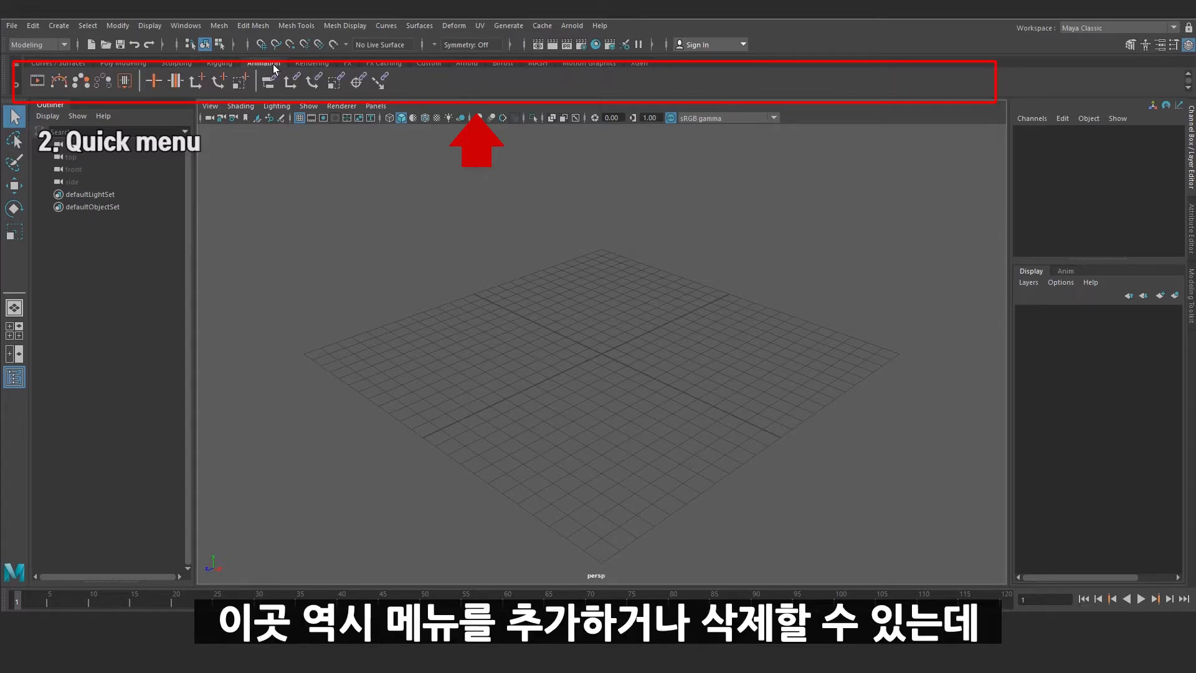
{"action": "left_click", "coordinate": [122, 65]}
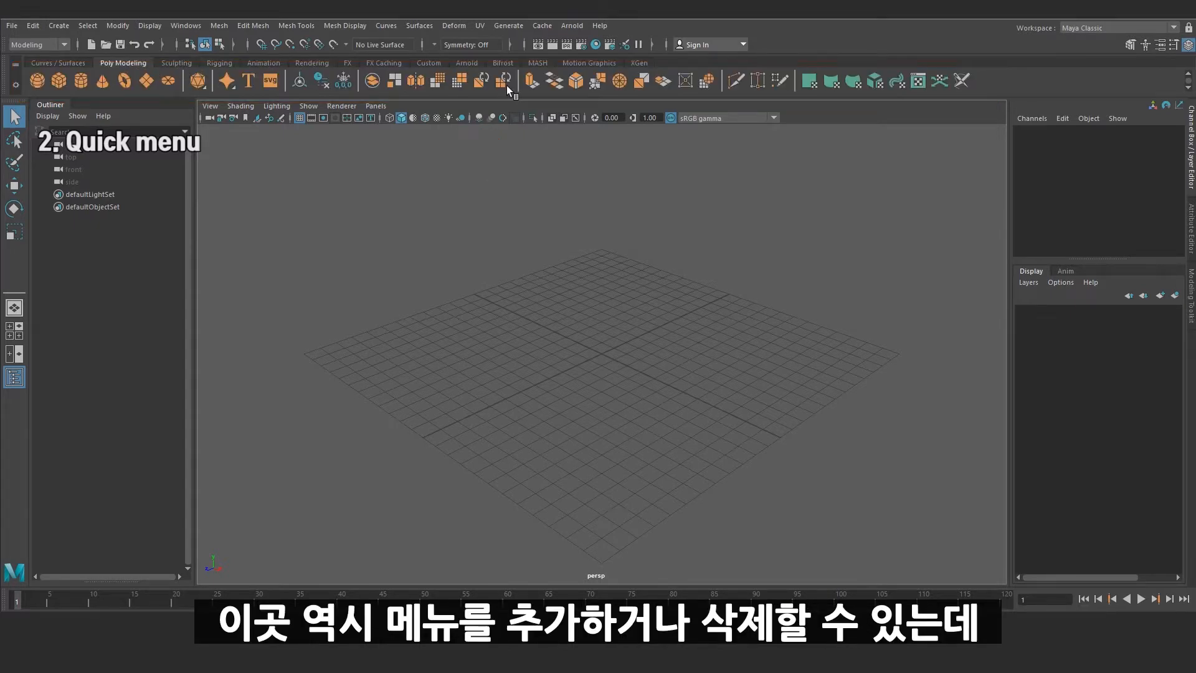
Step: Add the Add Divisions command from Edit Mesh to the Custom shelf and delete that shelf shortcut again
{"action": "left_click", "coordinate": [429, 64]}
{"action": "left_click", "coordinate": [253, 27]}
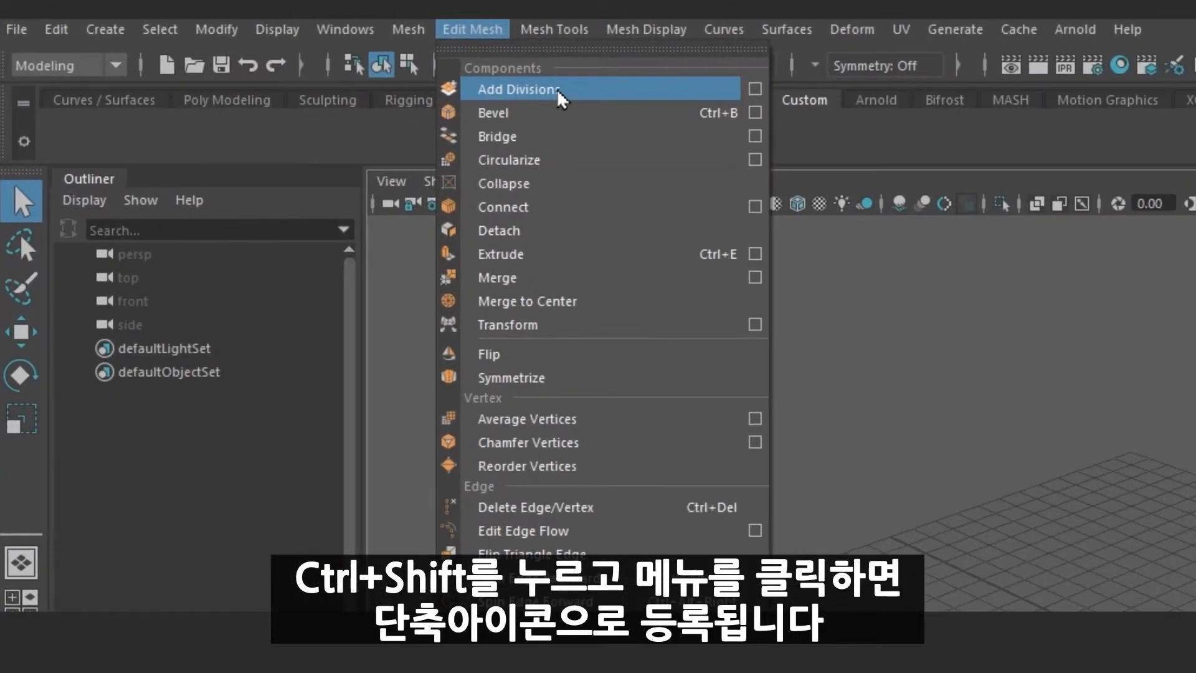
{"action": "left_click", "coordinate": [299, 60], "text": "ctrl+shift"}
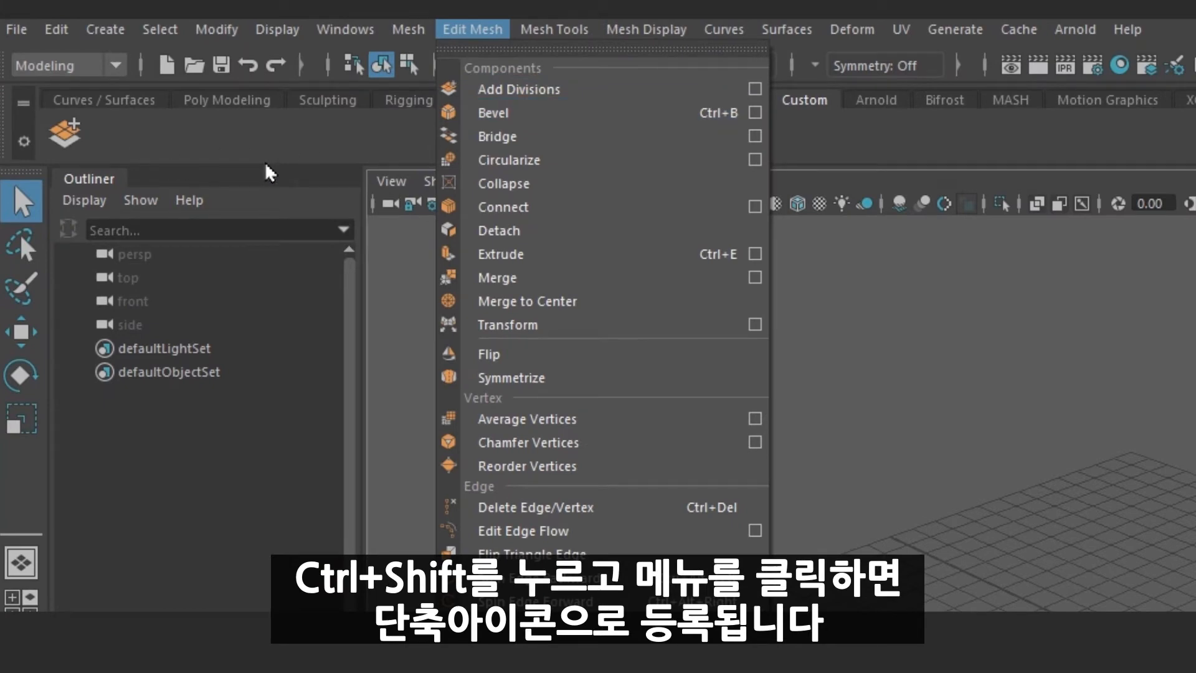
{"action": "right_click", "coordinate": [68, 134]}
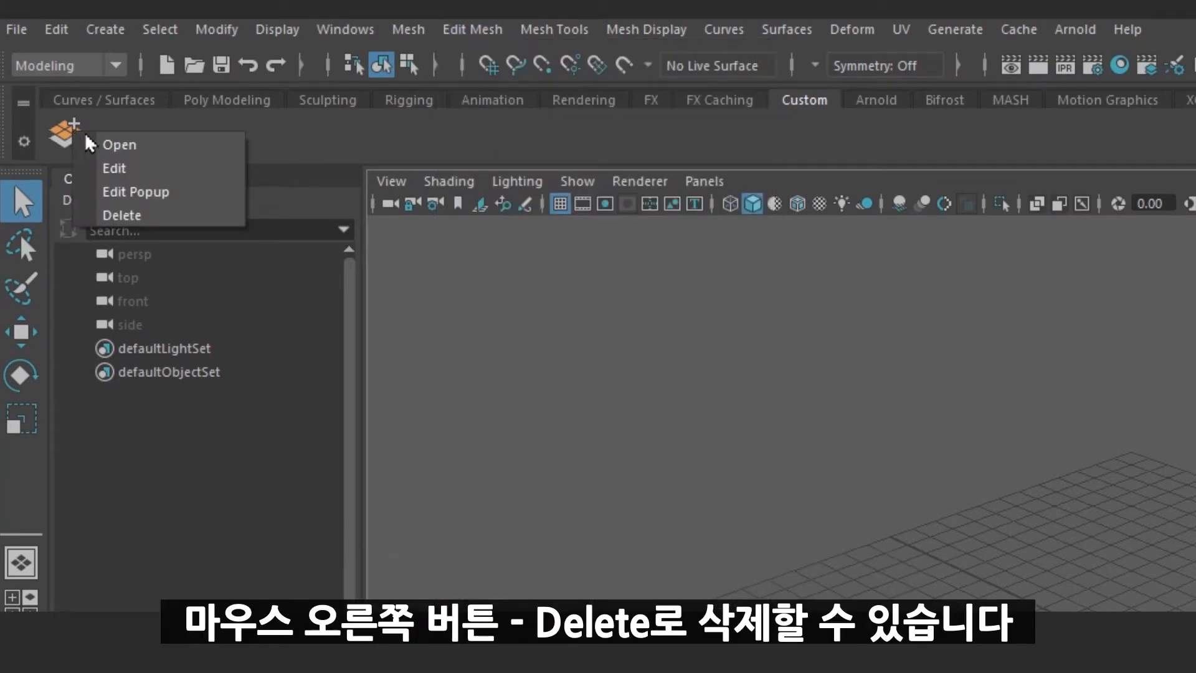
{"action": "left_click", "coordinate": [161, 215]}
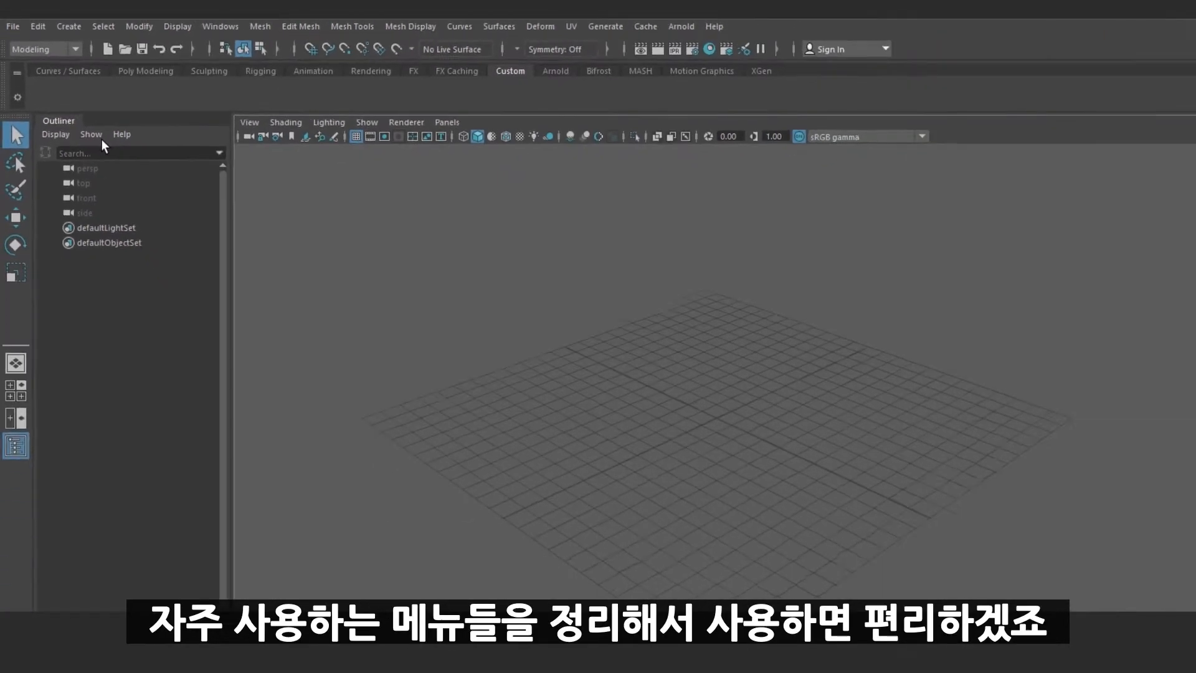
Step: Add the Edit Mesh commands Bevel, Bridge, Circularize, Collapse and Connect to the Custom shelf as shortcuts
{"action": "left_click", "coordinate": [473, 29]}
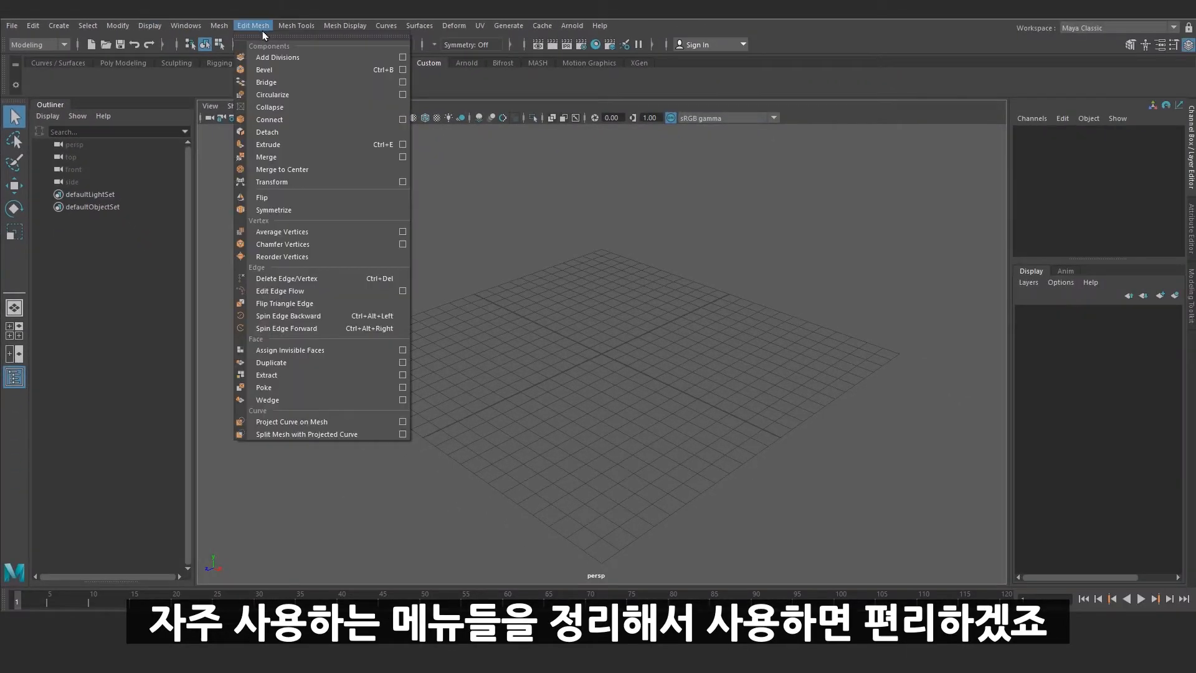
{"action": "left_click", "coordinate": [267, 69], "text": "ctrl+shift"}
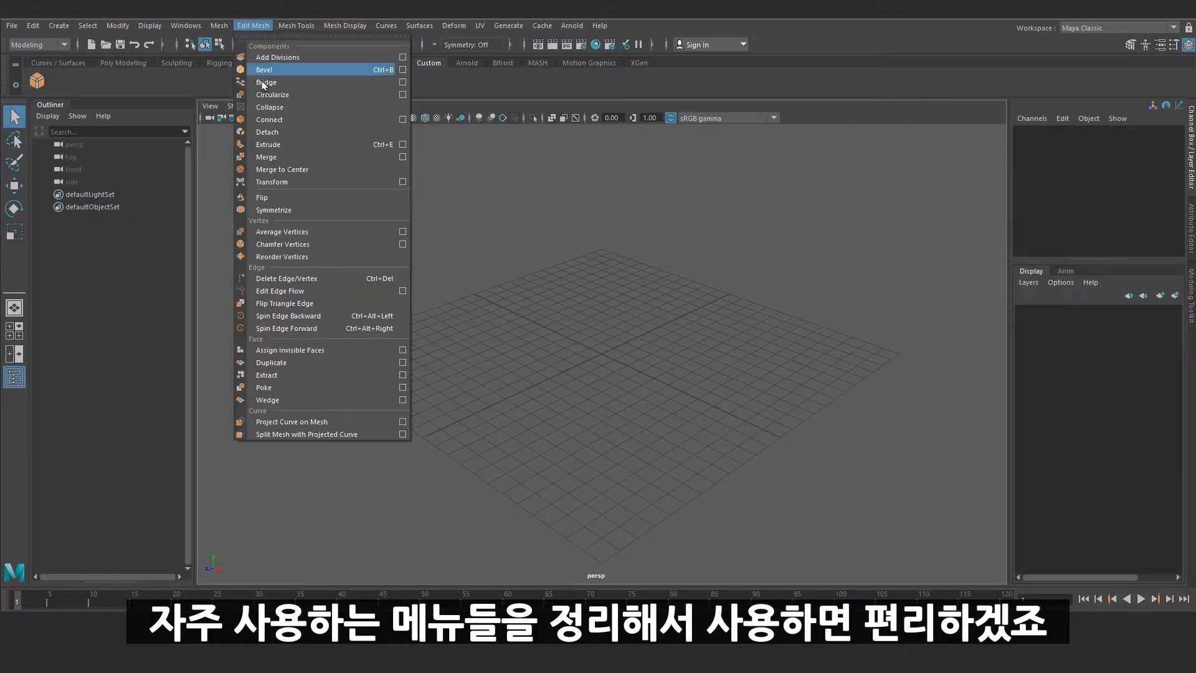
{"action": "left_click", "coordinate": [268, 82], "text": "ctrl+shift"}
{"action": "left_click", "coordinate": [268, 94], "text": "ctrl+shift"}
{"action": "left_click", "coordinate": [268, 106], "text": "ctrl+shift"}
{"action": "left_click", "coordinate": [268, 119], "text": "ctrl+shift"}
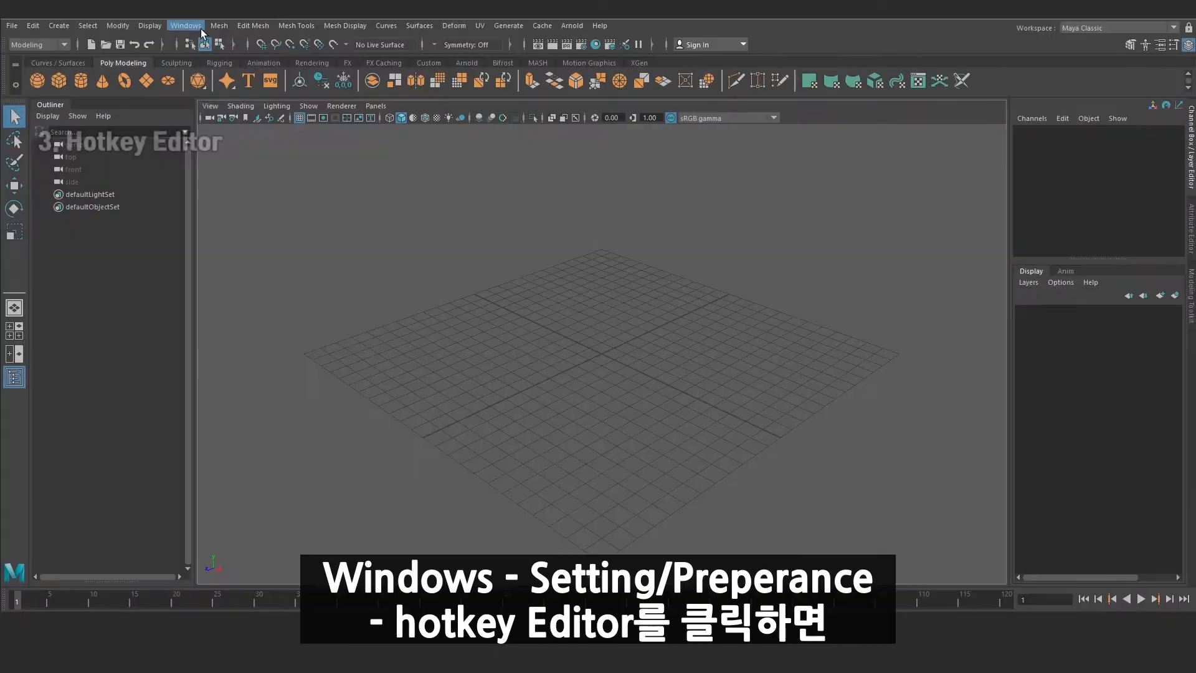
Step: Open the Hotkey Editor
{"action": "left_click", "coordinate": [186, 26]}
{"action": "mouse_move", "coordinate": [278, 151]}
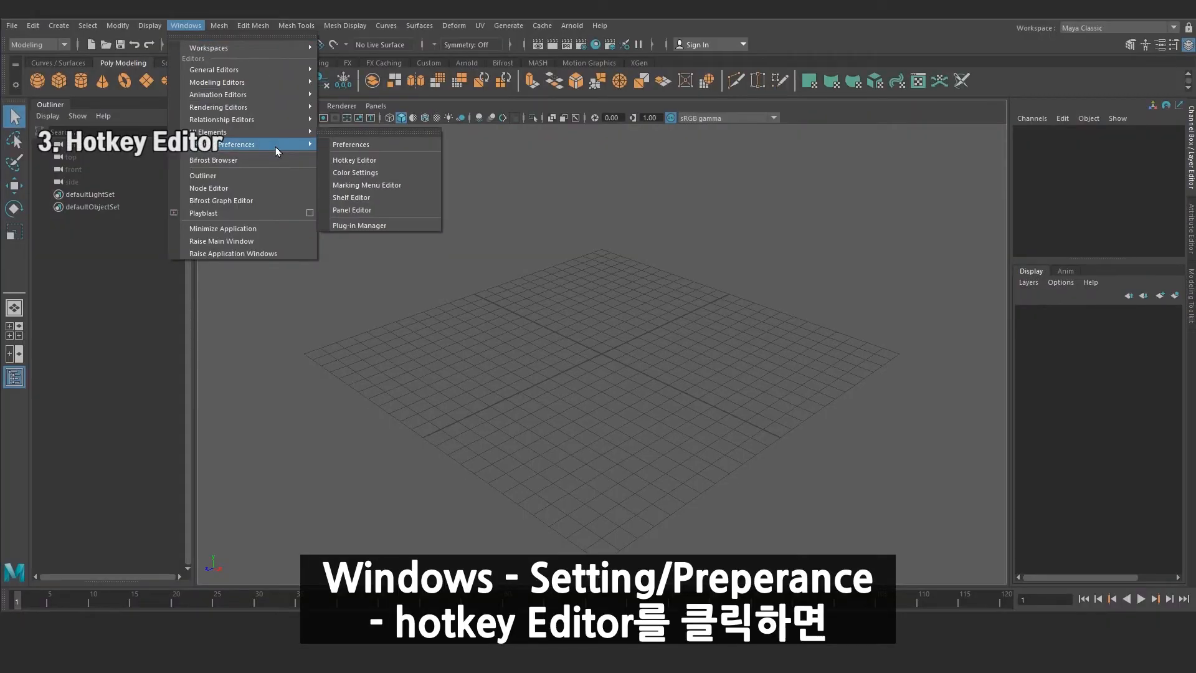
{"action": "left_click", "coordinate": [368, 162]}
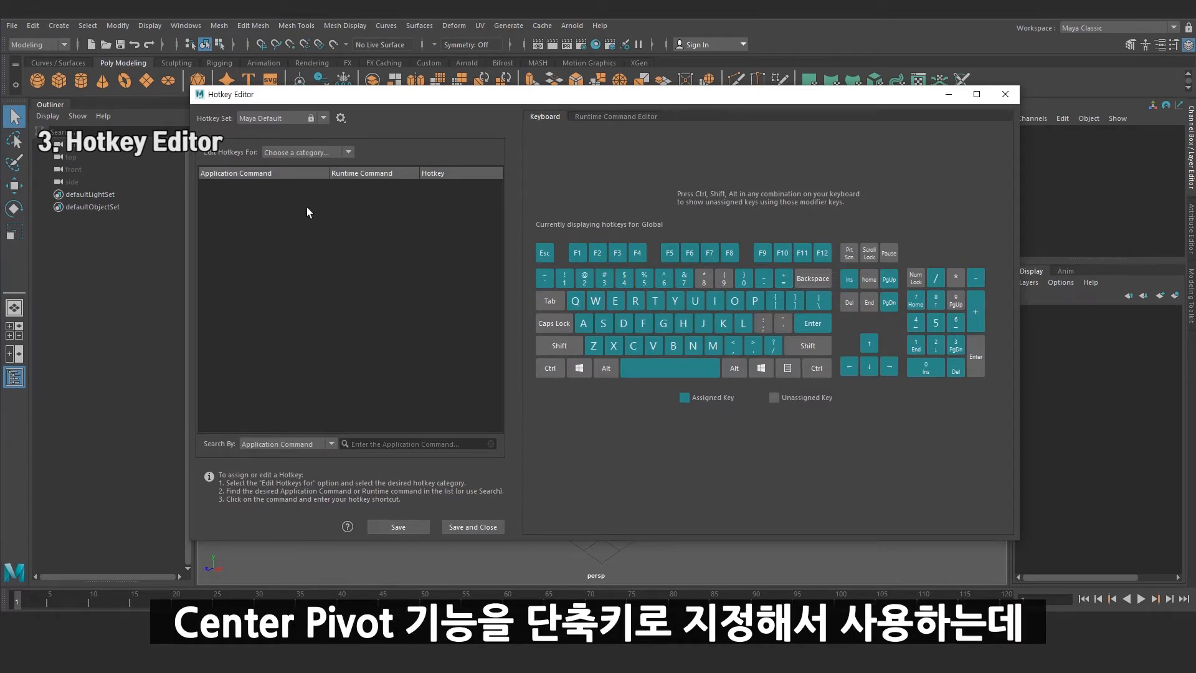
Step: Assign the hotkey Ctrl+Shift+R to Center Pivot in the Modify group of the Menu items category
{"action": "left_click", "coordinate": [349, 154]}
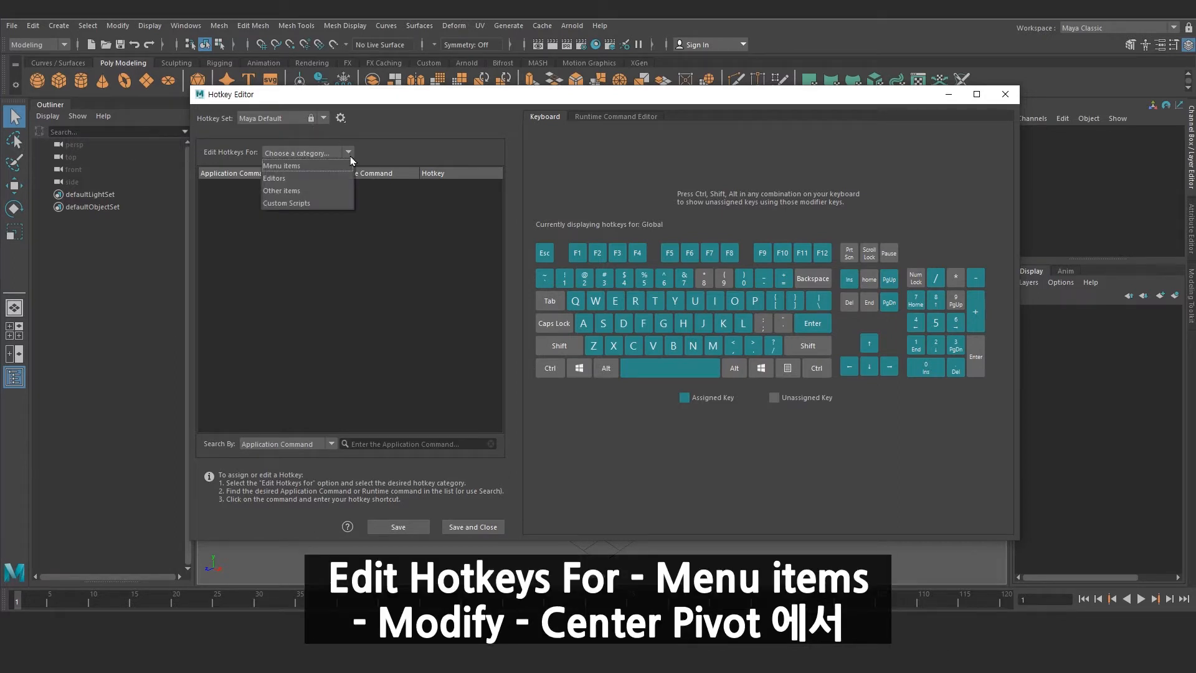
{"action": "left_click", "coordinate": [281, 166]}
{"action": "double_click", "coordinate": [237, 275]}
{"action": "scroll", "coordinate": [500, 206], "scroll_direction": "down", "scroll_amount": 1}
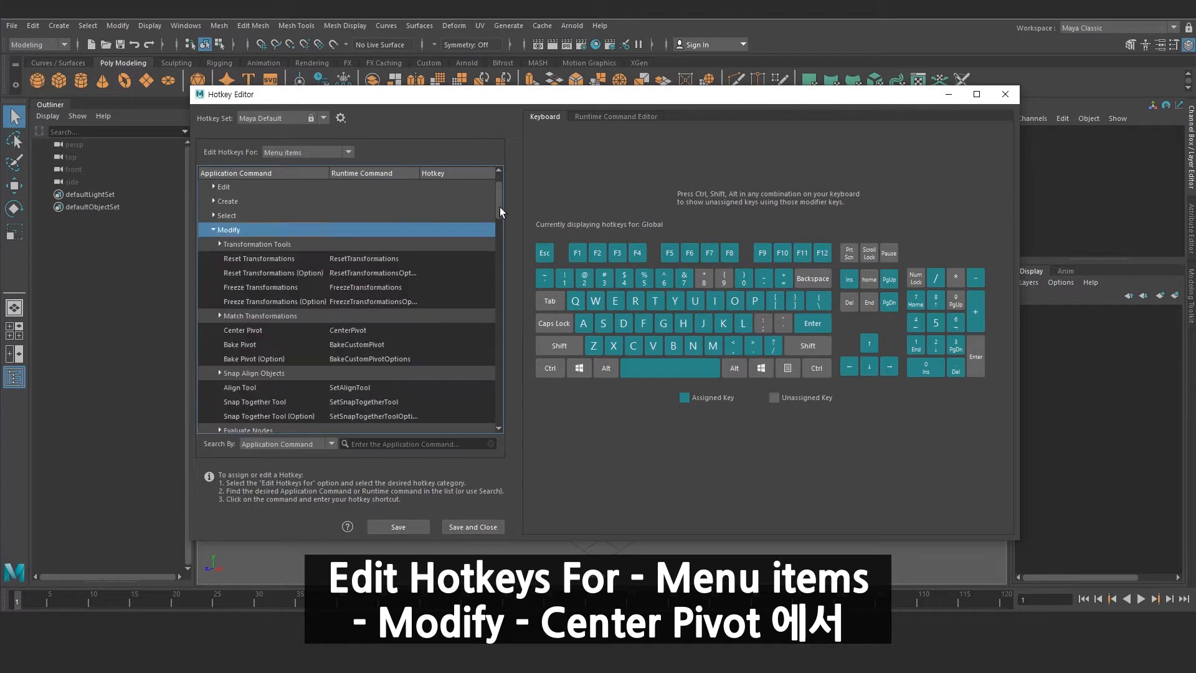
{"action": "left_click_drag", "start_coordinate": [500, 206], "coordinate": [502, 217]}
{"action": "left_click", "coordinate": [255, 259]}
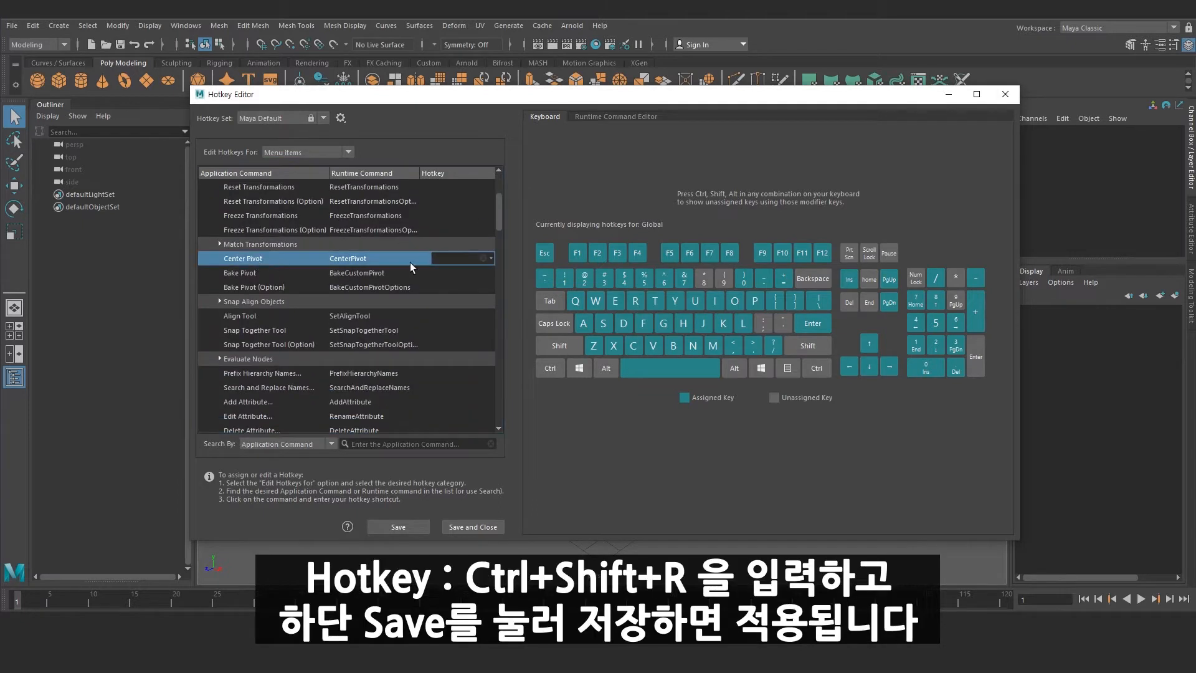
{"action": "key", "text": "ctrl+shift+r"}
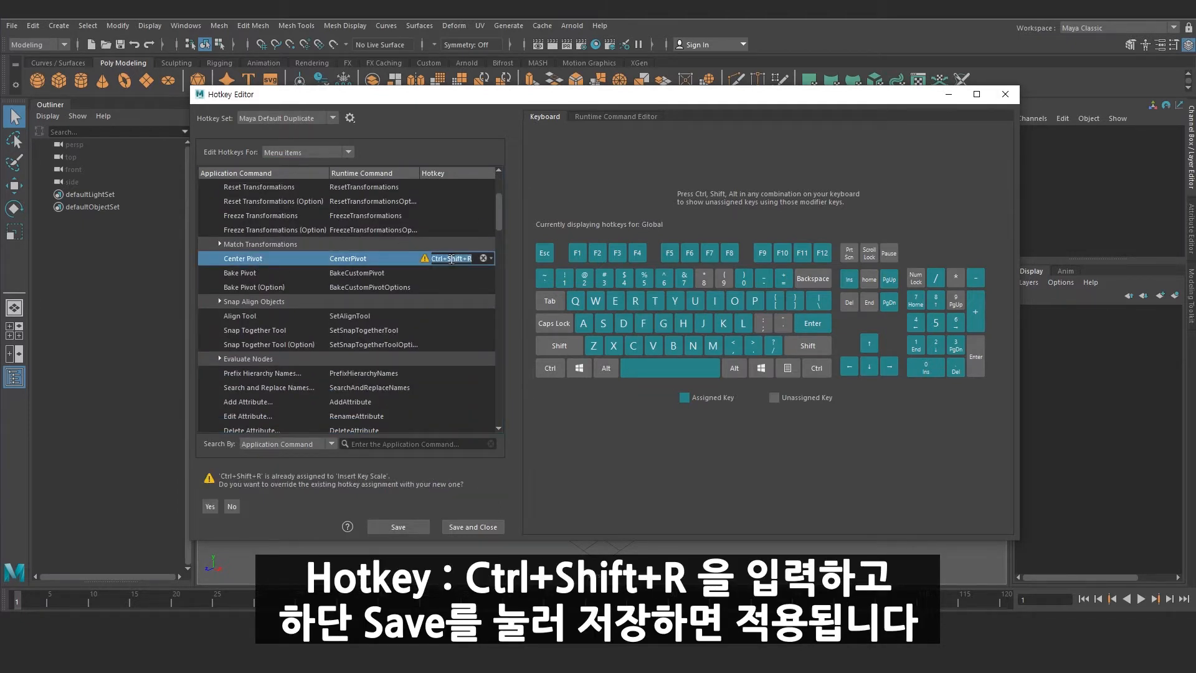
{"action": "left_click", "coordinate": [427, 259]}
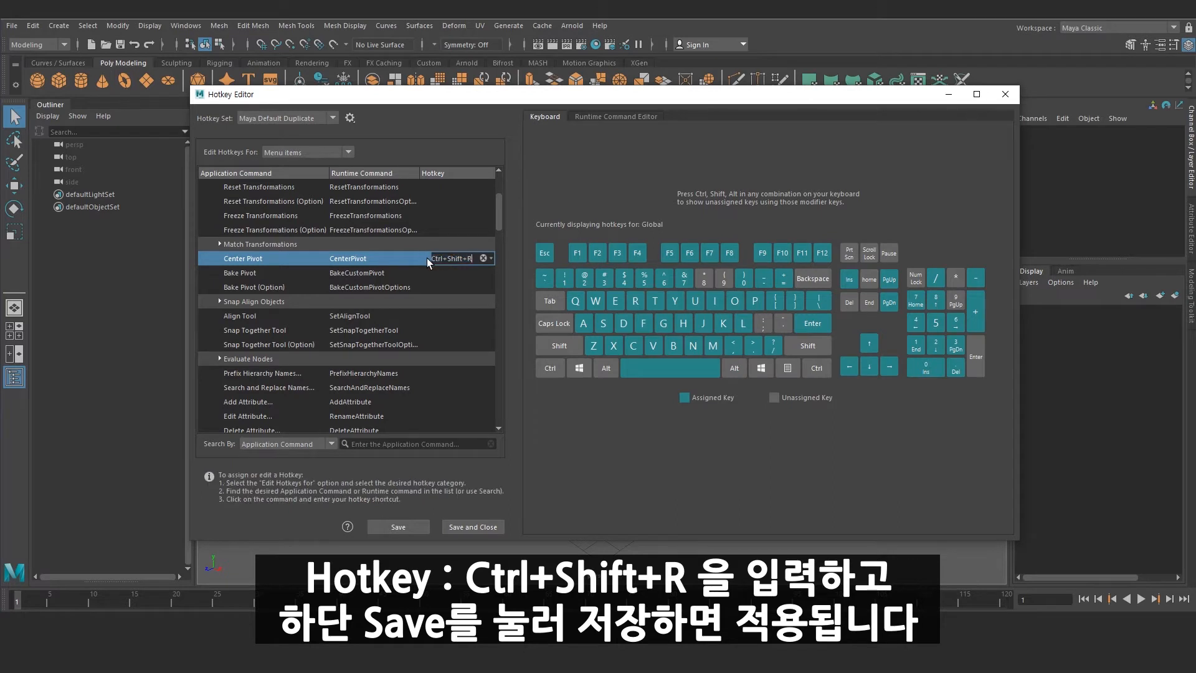
{"action": "left_click", "coordinate": [484, 260]}
{"action": "key", "text": "ctrl+shift+r"}
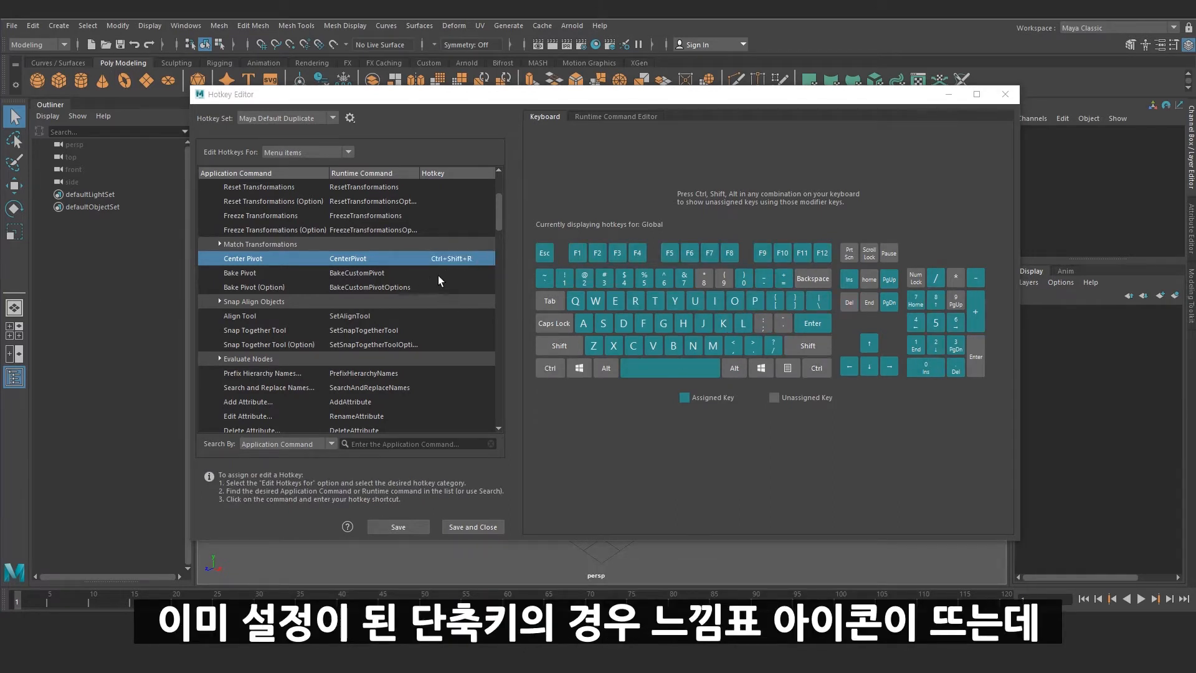
Step: Enter Ctrl+Shift+R as the hotkey for the Bake Pivot command too
{"action": "double_click", "coordinate": [444, 274]}
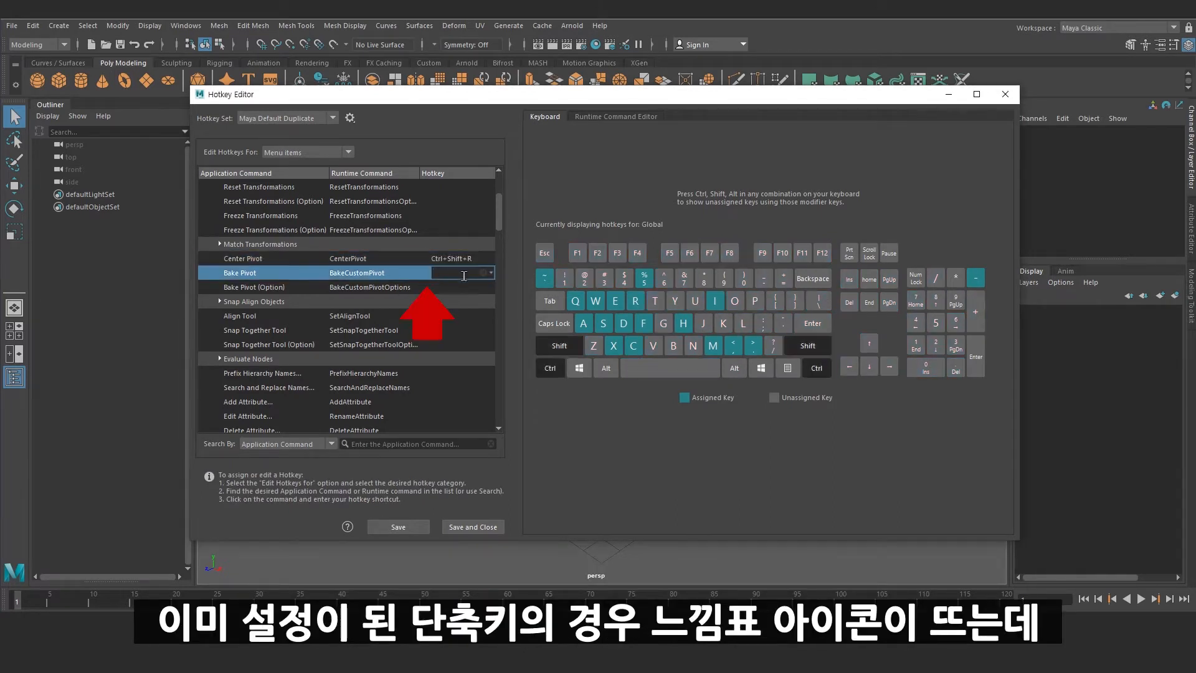
{"action": "key", "text": "ctrl+shift+r"}
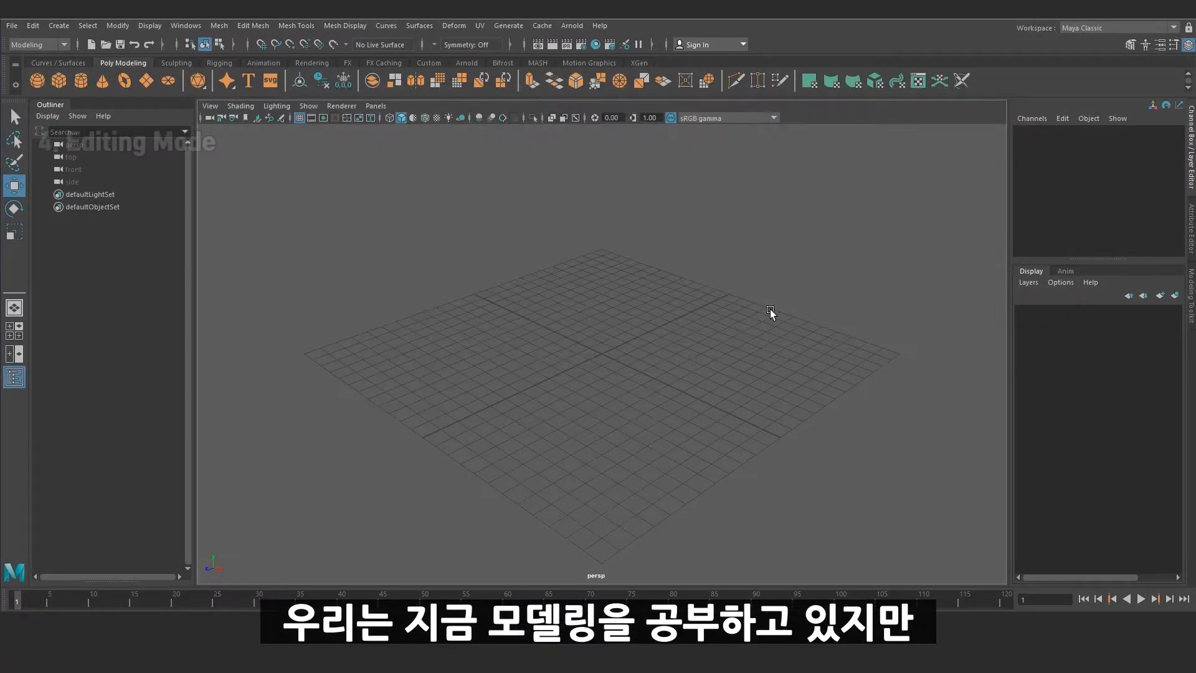
Step: Switch the menu set from Modeling through Rigging and Animation to FX
{"action": "left_click", "coordinate": [65, 46]}
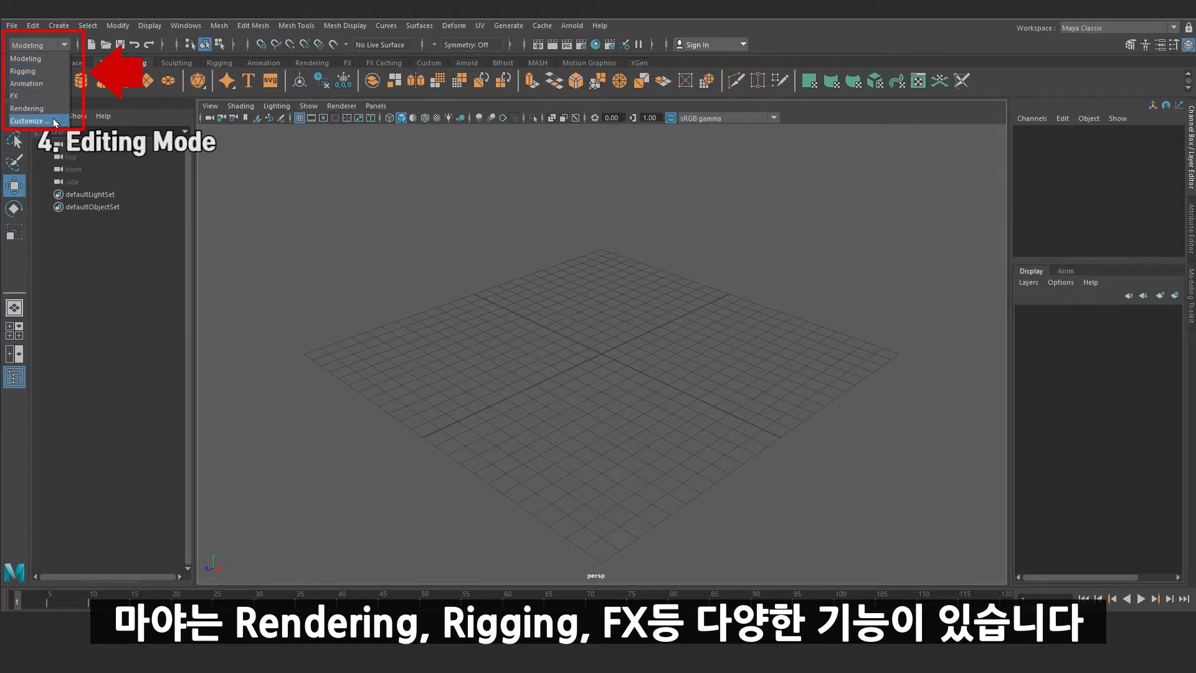
{"action": "left_click", "coordinate": [38, 71]}
{"action": "left_click", "coordinate": [49, 45]}
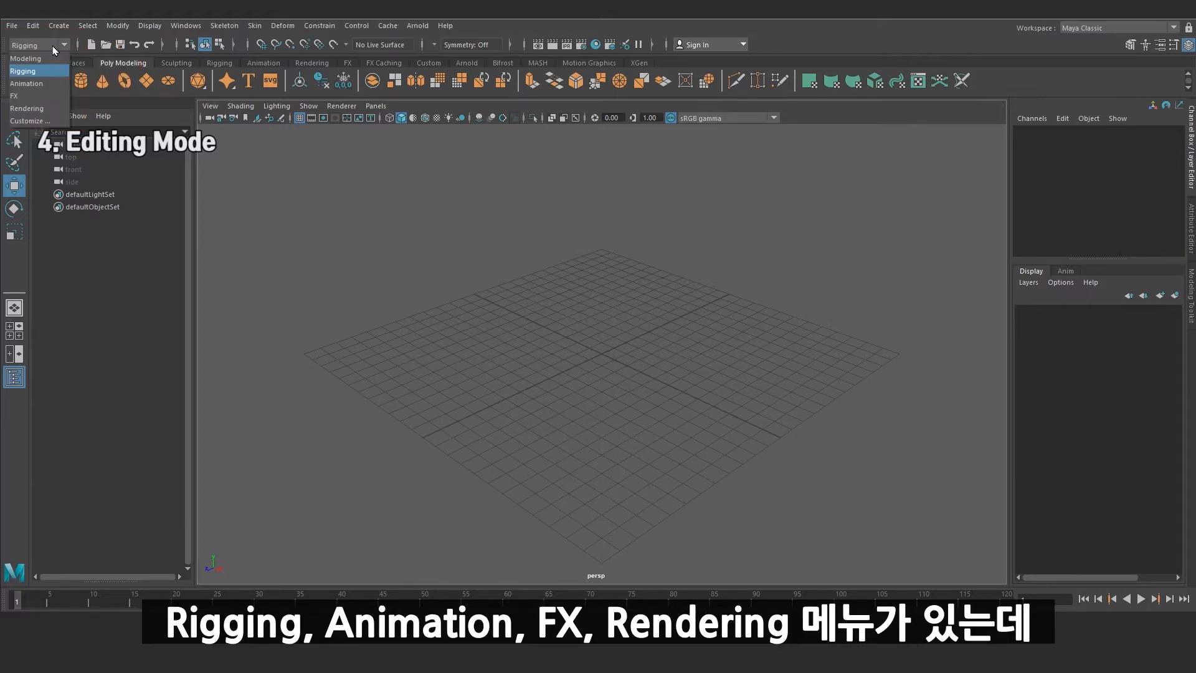
{"action": "left_click", "coordinate": [48, 81]}
{"action": "left_click", "coordinate": [65, 43]}
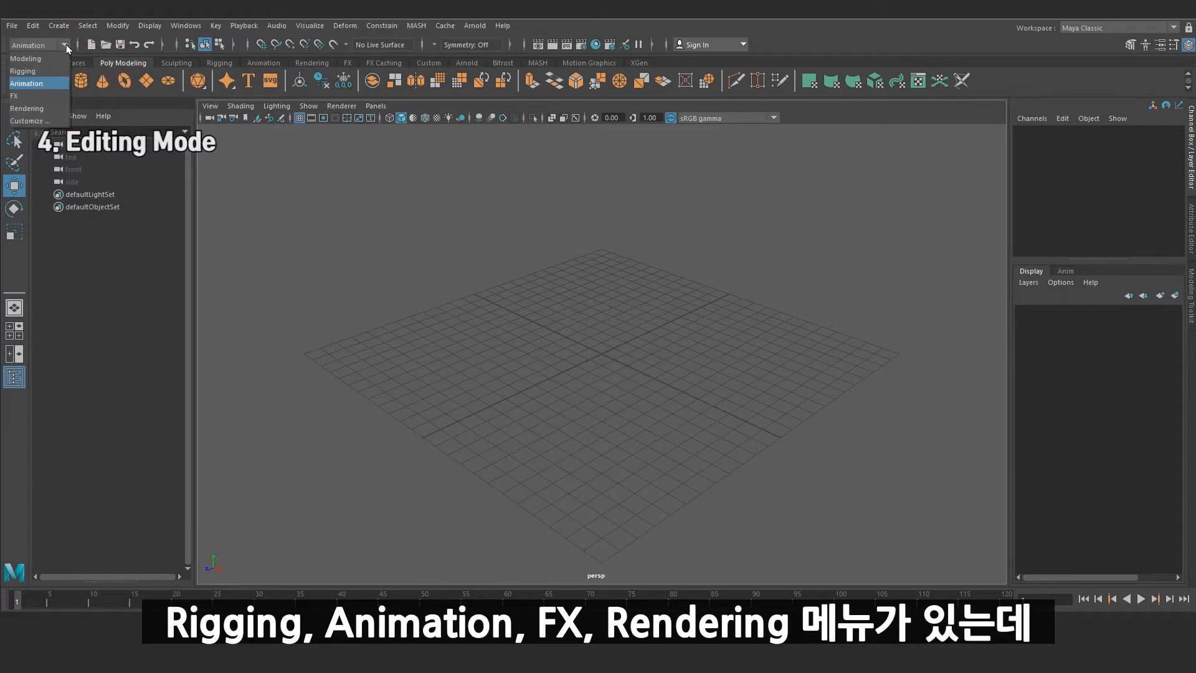
{"action": "left_click", "coordinate": [56, 95]}
Step: Look through the nParticles, nCloth and nConstraint commands that belong to the FX menu set
{"action": "left_click", "coordinate": [226, 25]}
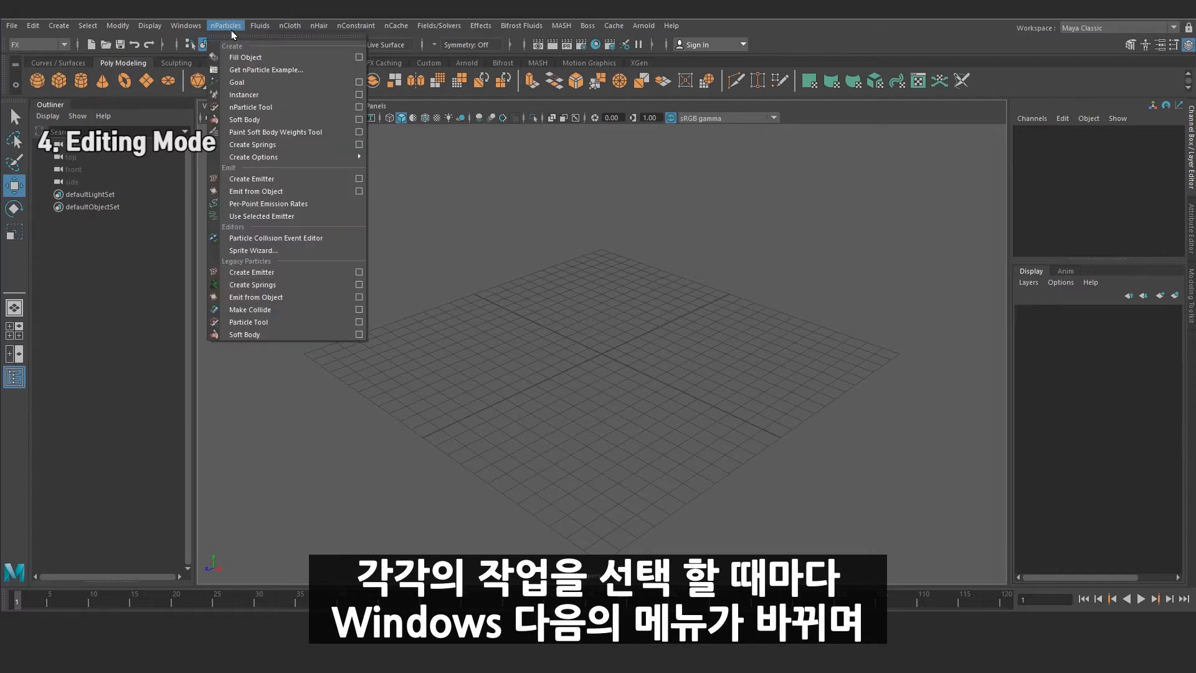
{"action": "mouse_move", "coordinate": [288, 28]}
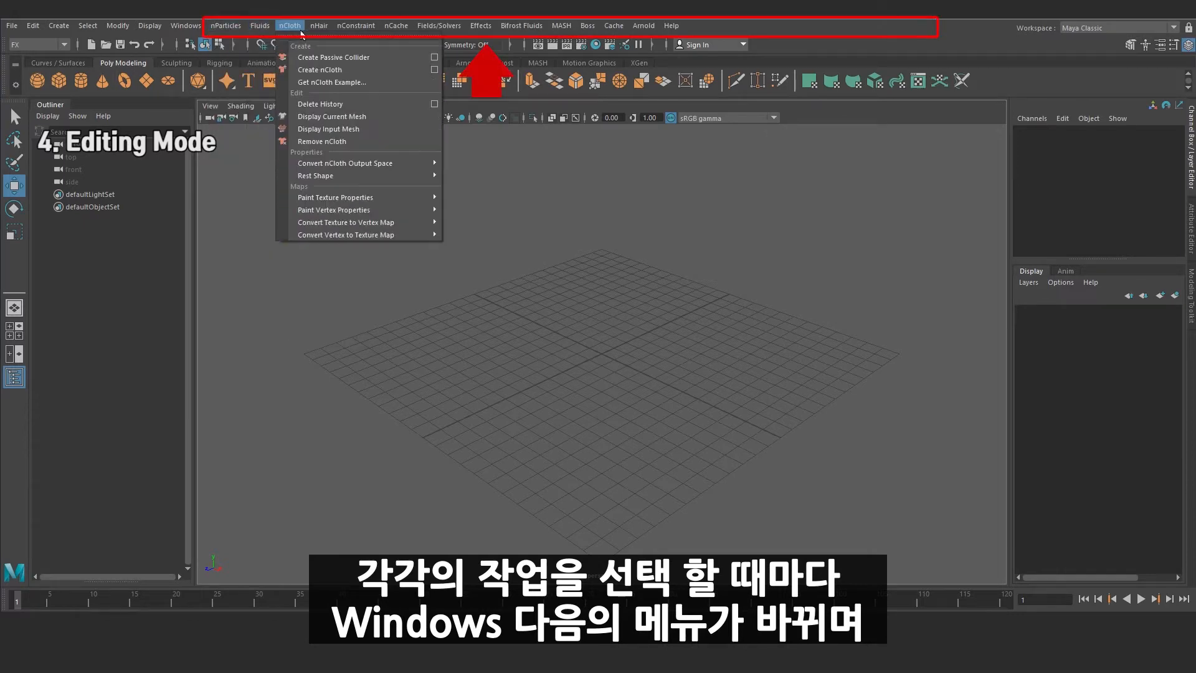
{"action": "mouse_move", "coordinate": [340, 30]}
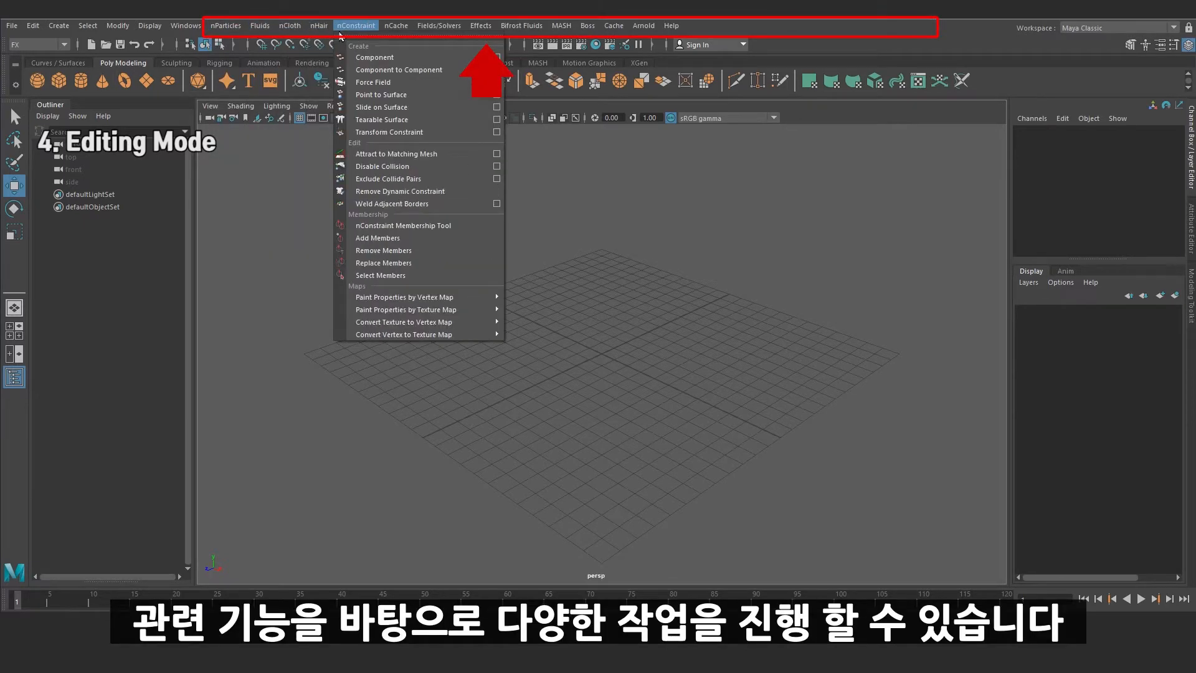
{"action": "left_click", "coordinate": [667, 247]}
Step: Switch the menu set to Rigging and back to Modeling
{"action": "left_click", "coordinate": [64, 47]}
{"action": "left_click", "coordinate": [62, 71]}
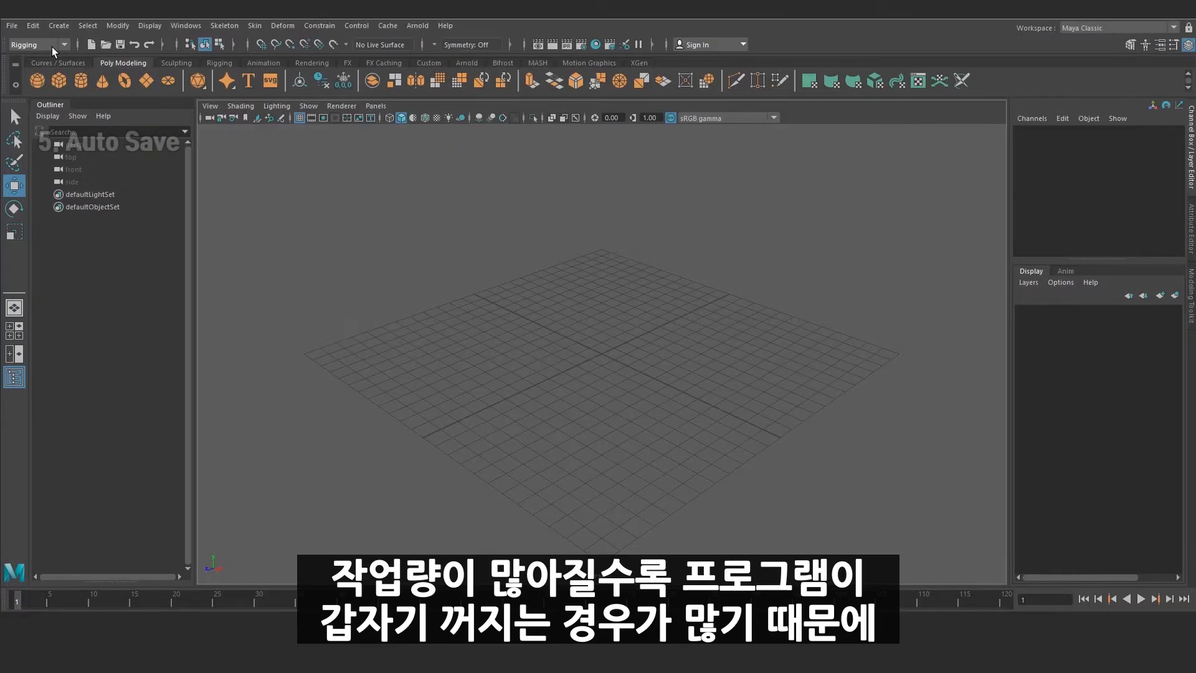
{"action": "left_click", "coordinate": [51, 47]}
{"action": "left_click", "coordinate": [38, 59]}
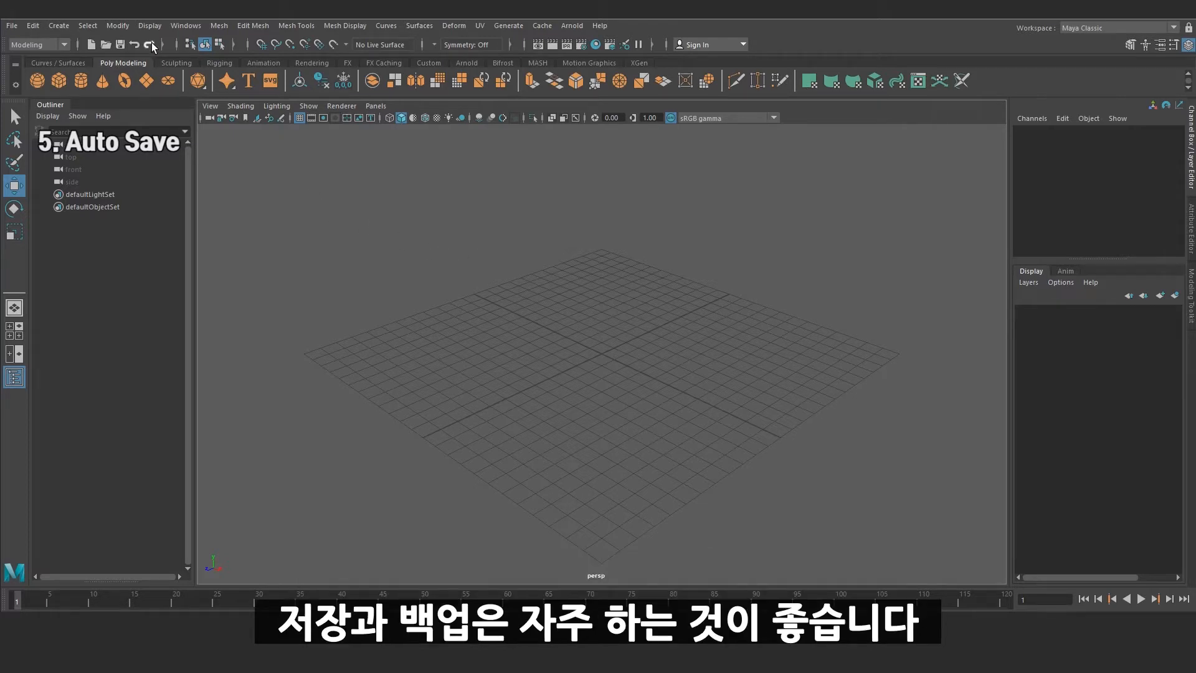
Step: Open the AutoSave settings in the Files/Projects preferences and browse for the named autosave destination folder
{"action": "left_click", "coordinate": [172, 28]}
{"action": "mouse_move", "coordinate": [249, 145]}
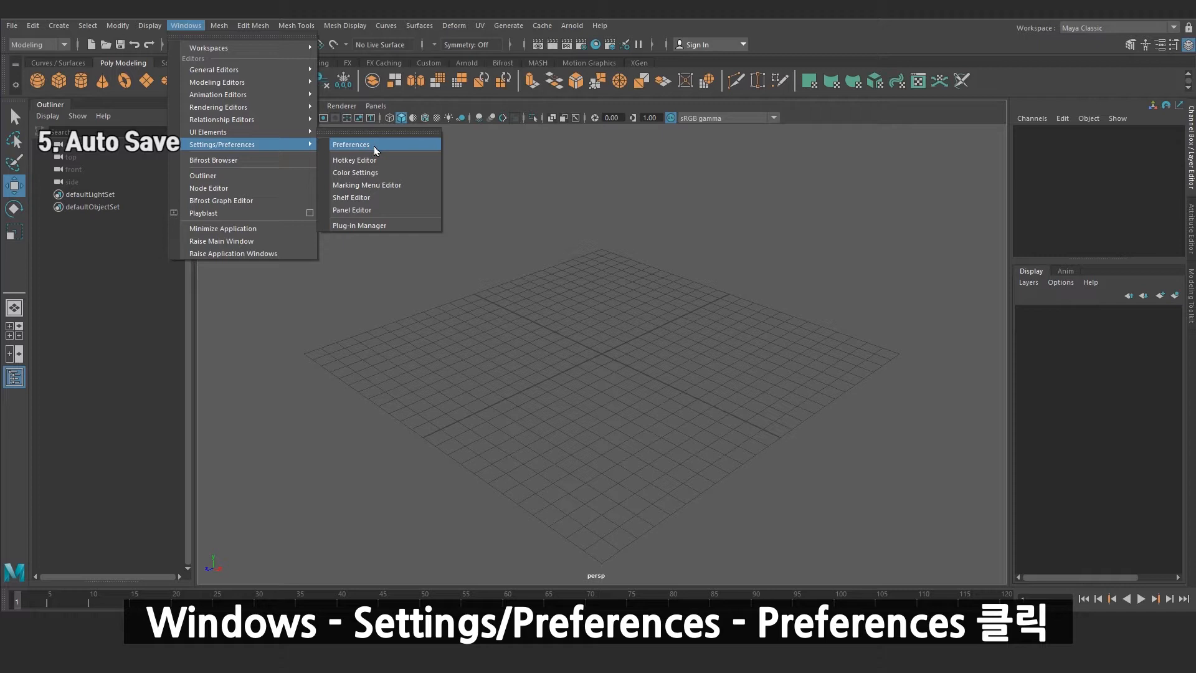
{"action": "left_click", "coordinate": [374, 146]}
{"action": "left_click", "coordinate": [294, 290]}
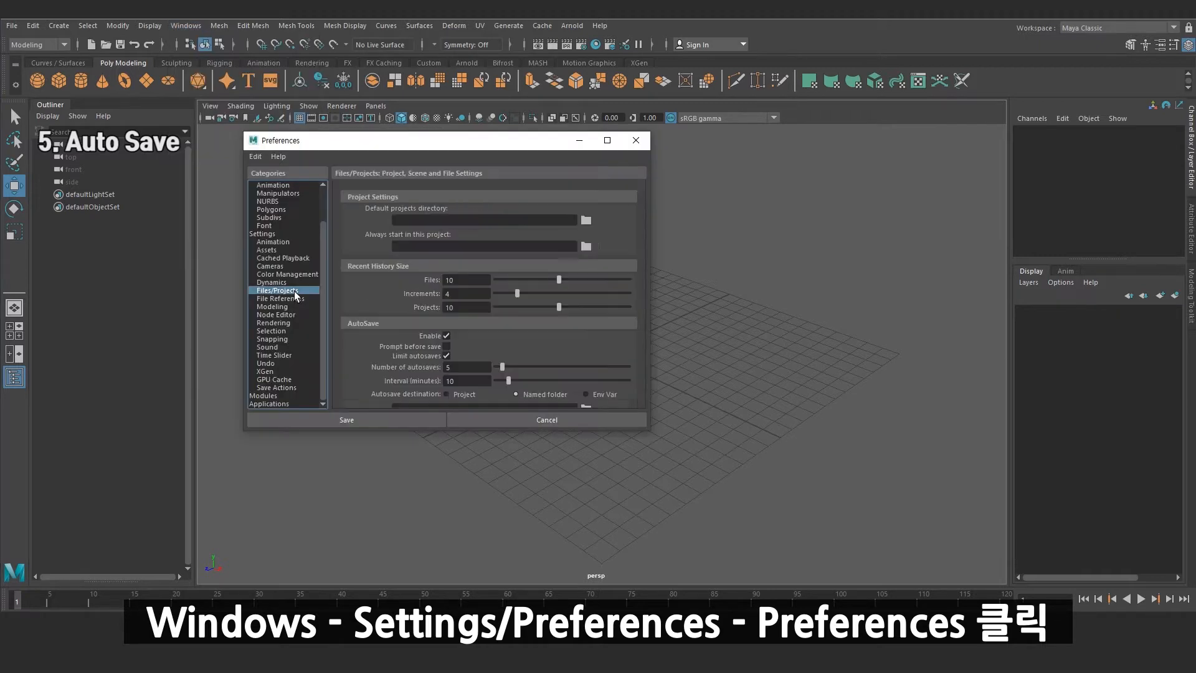
{"action": "scroll", "coordinate": [641, 318], "scroll_direction": "down", "scroll_amount": 3}
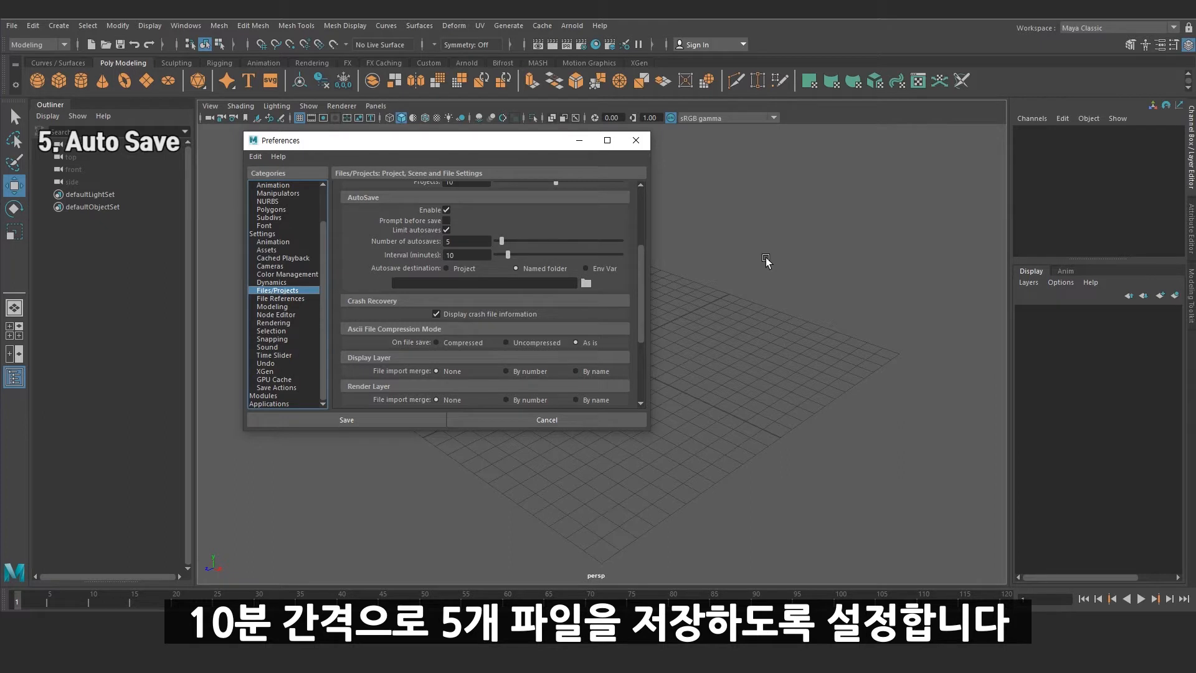
{"action": "left_click", "coordinate": [586, 282]}
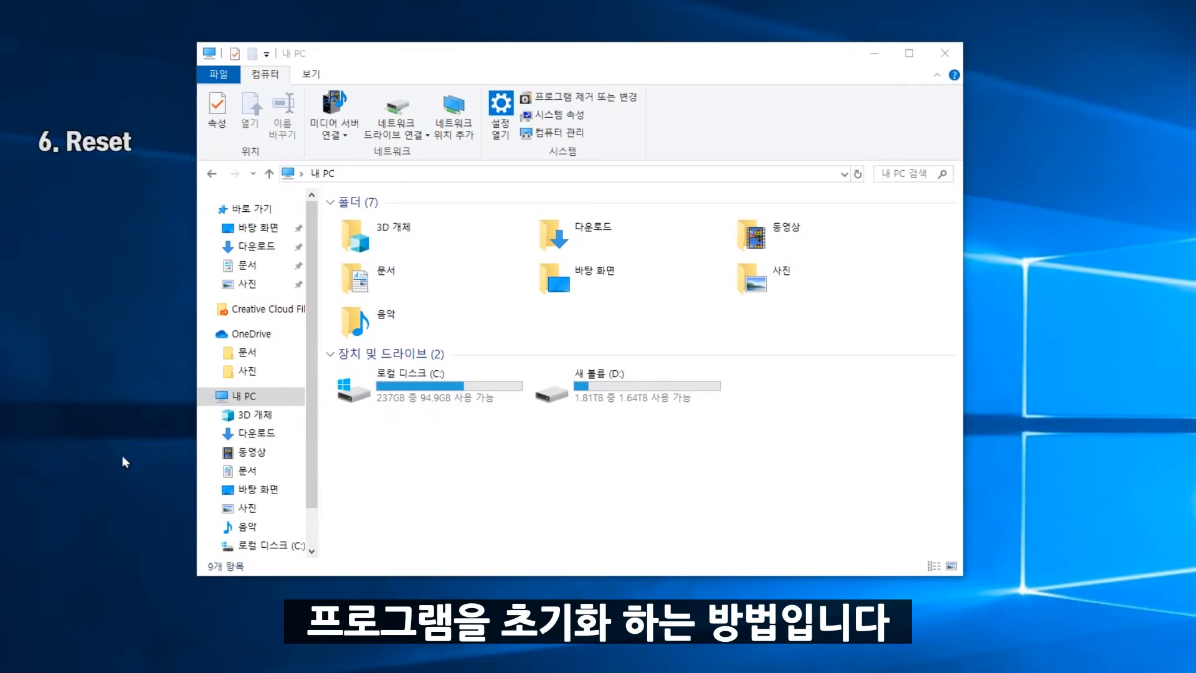
Step: Switch to File Explorer and open the 2020 folder inside the maya folder in Documents
{"action": "double_click", "coordinate": [386, 290]}
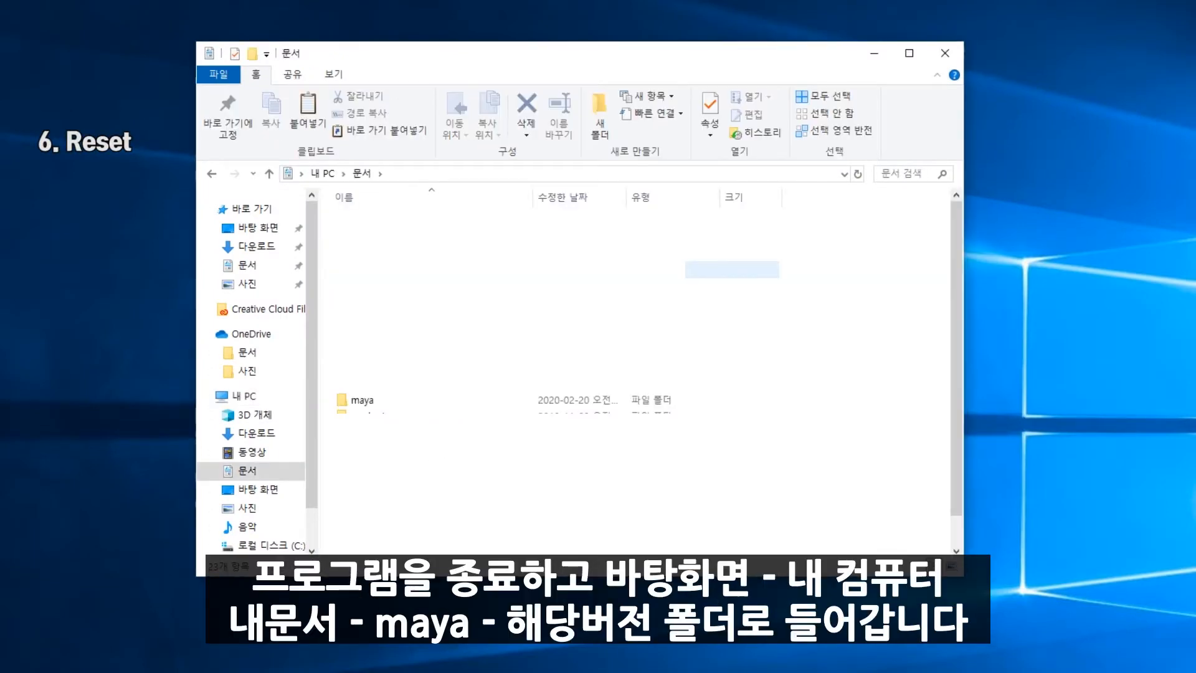
{"action": "double_click", "coordinate": [380, 402]}
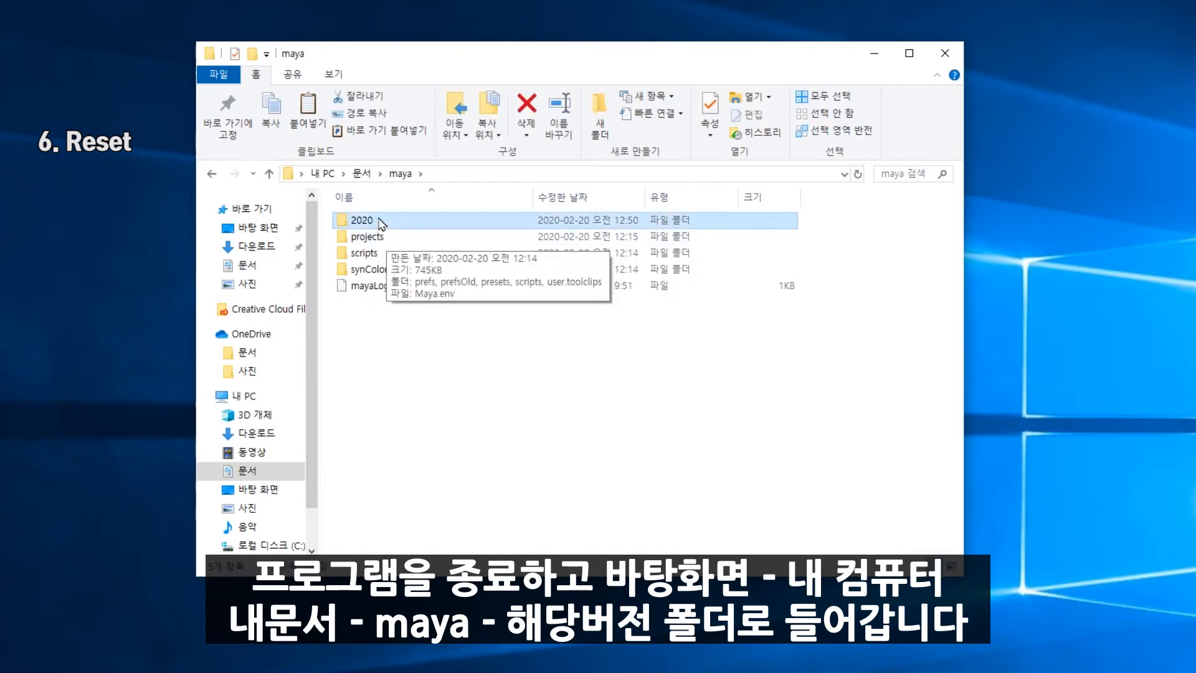
{"action": "double_click", "coordinate": [370, 225]}
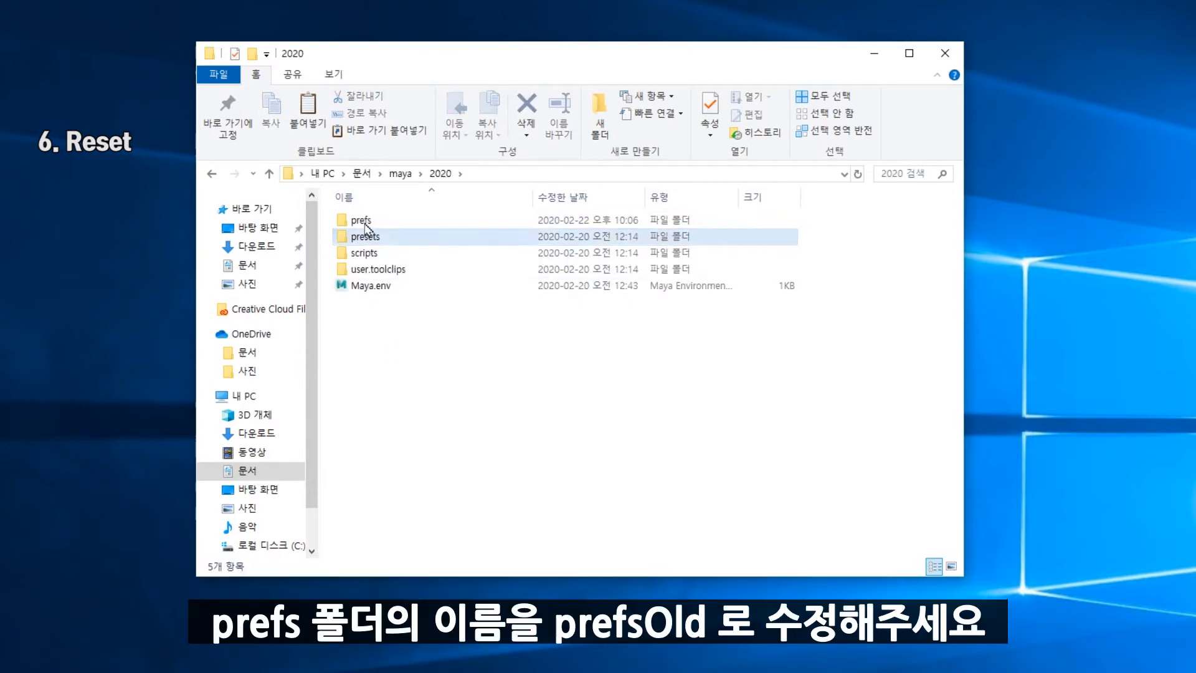
Step: Rename the prefs folder as prefsOld and relaunch Maya to reset its preferences
{"action": "left_click", "coordinate": [361, 222]}
{"action": "left_click", "coordinate": [363, 221]}
{"action": "key", "text": "End"}
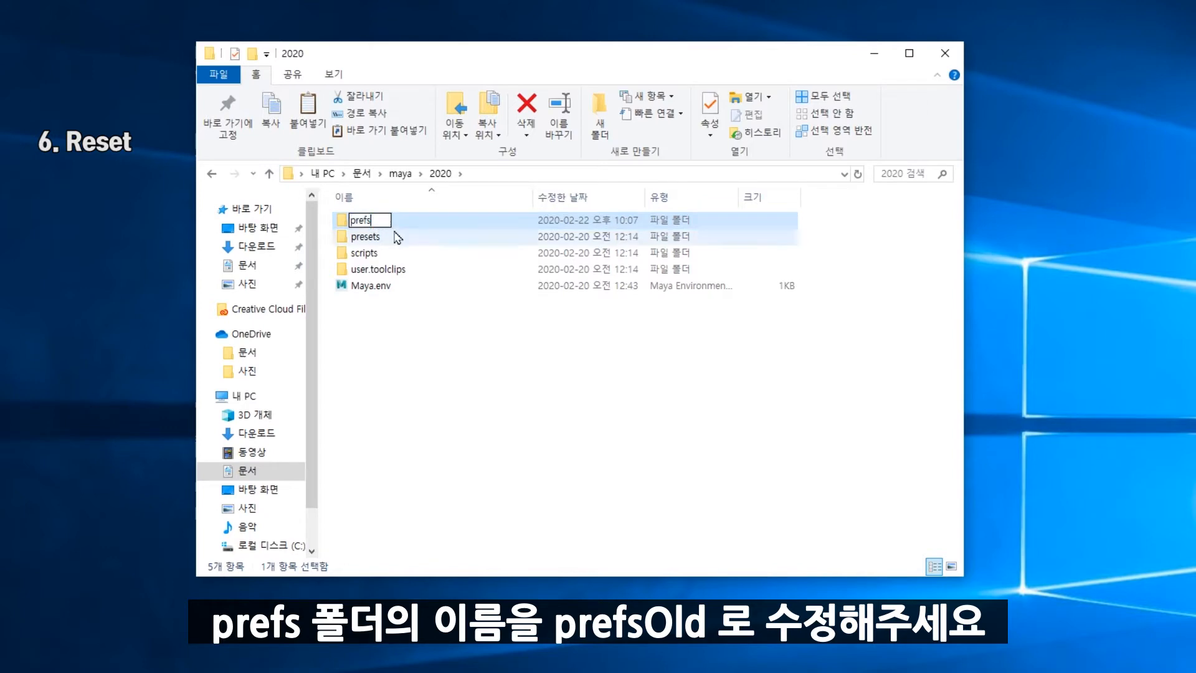
{"action": "type", "text": "Old"}
{"action": "left_click", "coordinate": [450, 326]}
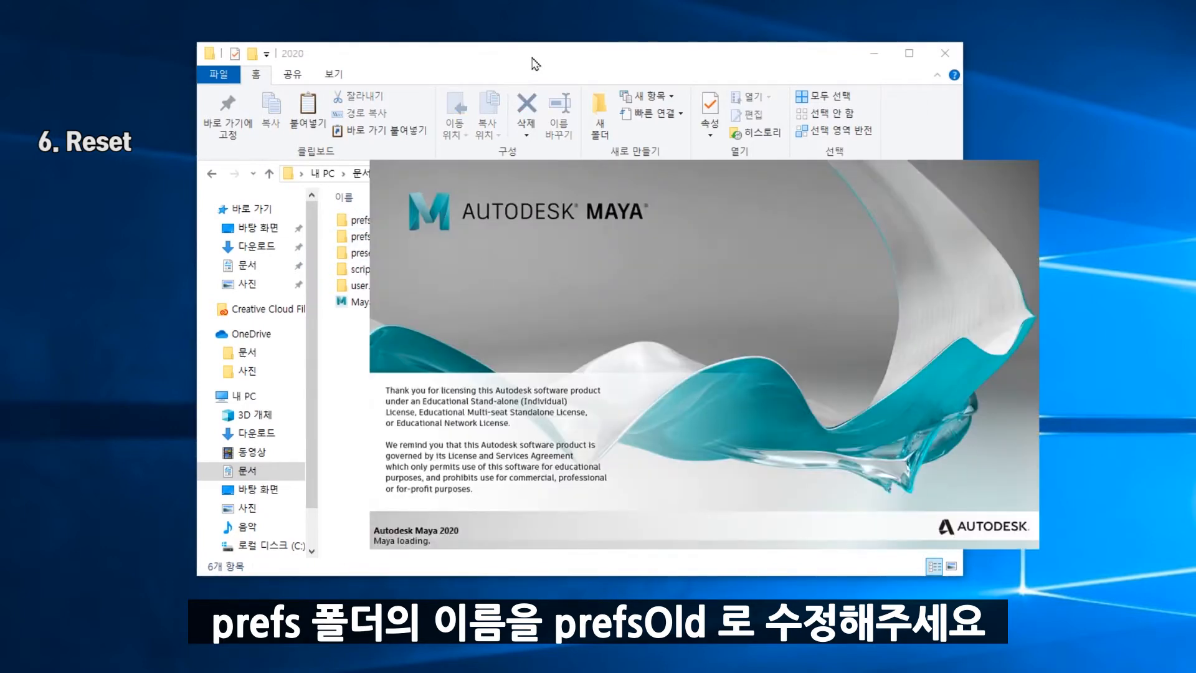
{"action": "left_click", "coordinate": [535, 63]}
{"action": "left_click", "coordinate": [361, 222]}
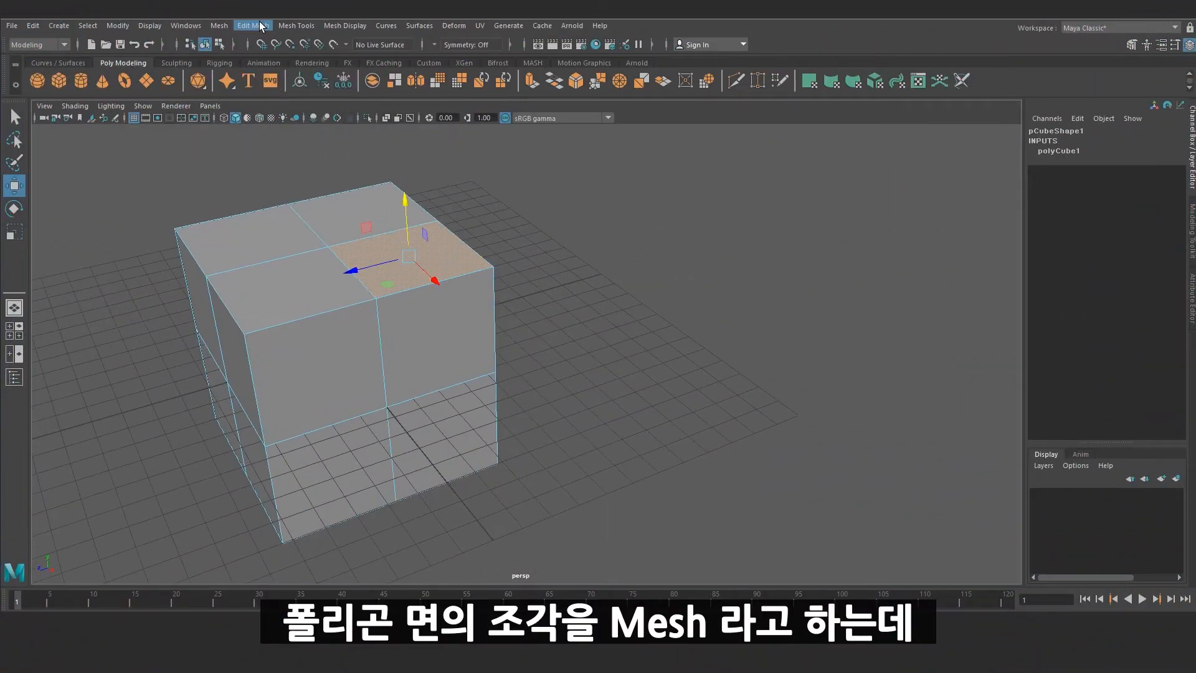
Step: Tear off the Mesh, Edit Mesh and Mesh Tools menus as floating windows and arrange them side by side over the viewport
{"action": "left_click", "coordinate": [253, 26]}
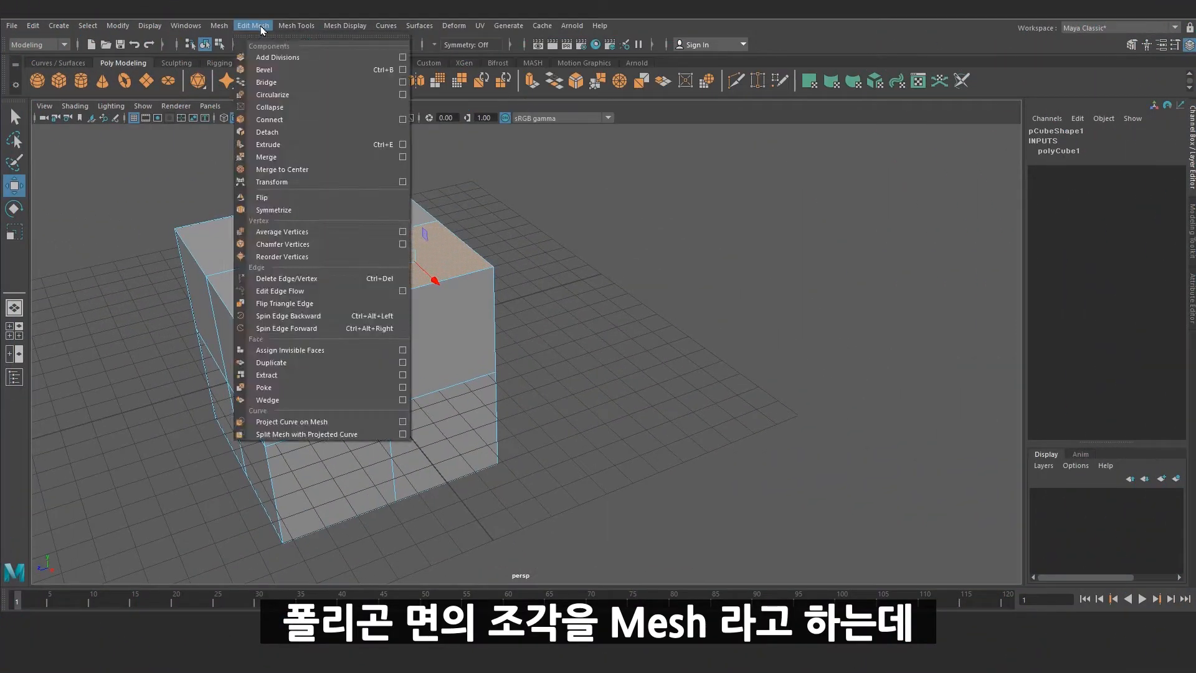
{"action": "left_click", "coordinate": [262, 37]}
{"action": "left_click_drag", "start_coordinate": [595, 161], "coordinate": [551, 151]}
{"action": "left_click", "coordinate": [253, 27]}
{"action": "left_click", "coordinate": [257, 35]}
{"action": "left_click_drag", "start_coordinate": [258, 27], "coordinate": [716, 149]}
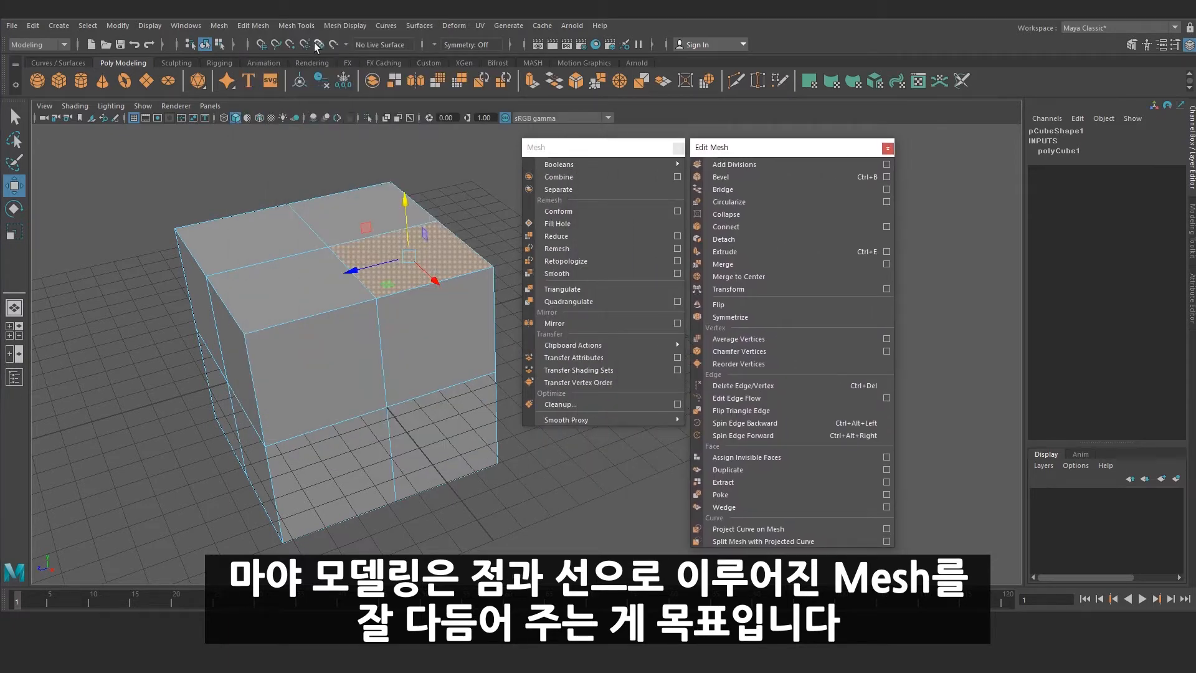
{"action": "left_click", "coordinate": [296, 25]}
{"action": "left_click", "coordinate": [299, 36]}
{"action": "left_click_drag", "start_coordinate": [310, 29], "coordinate": [935, 147]}
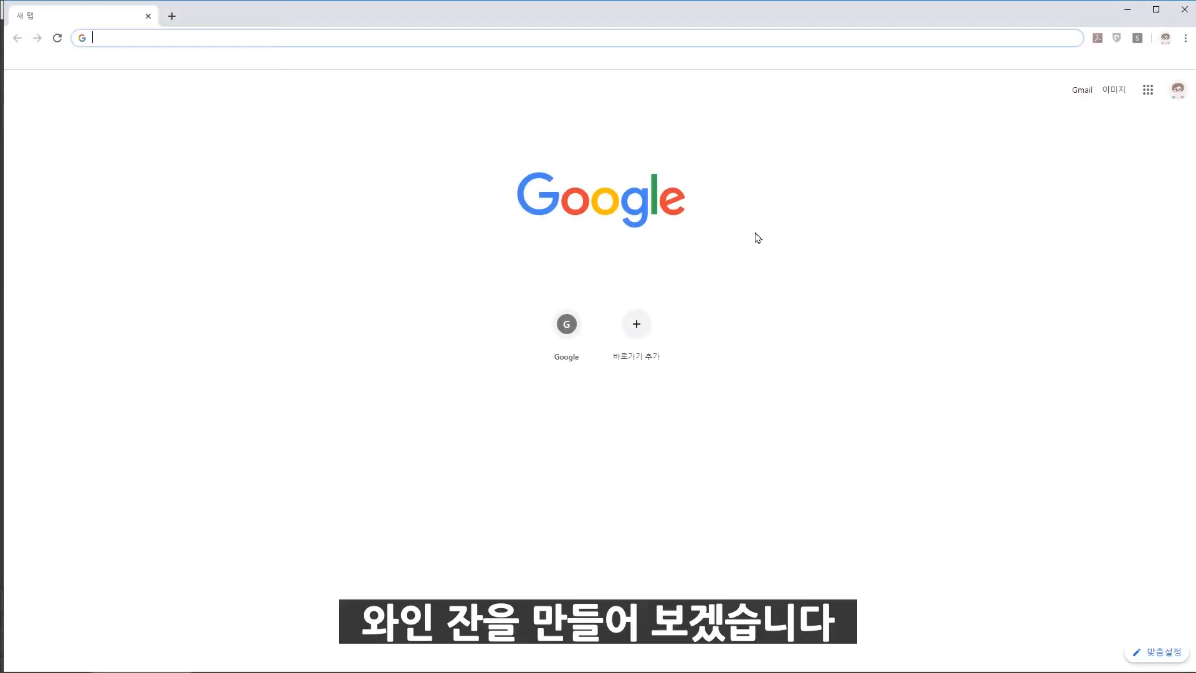
Step: Switch to the web browser and search Google Images for 와인잔
{"action": "type", "text": "와인자"}
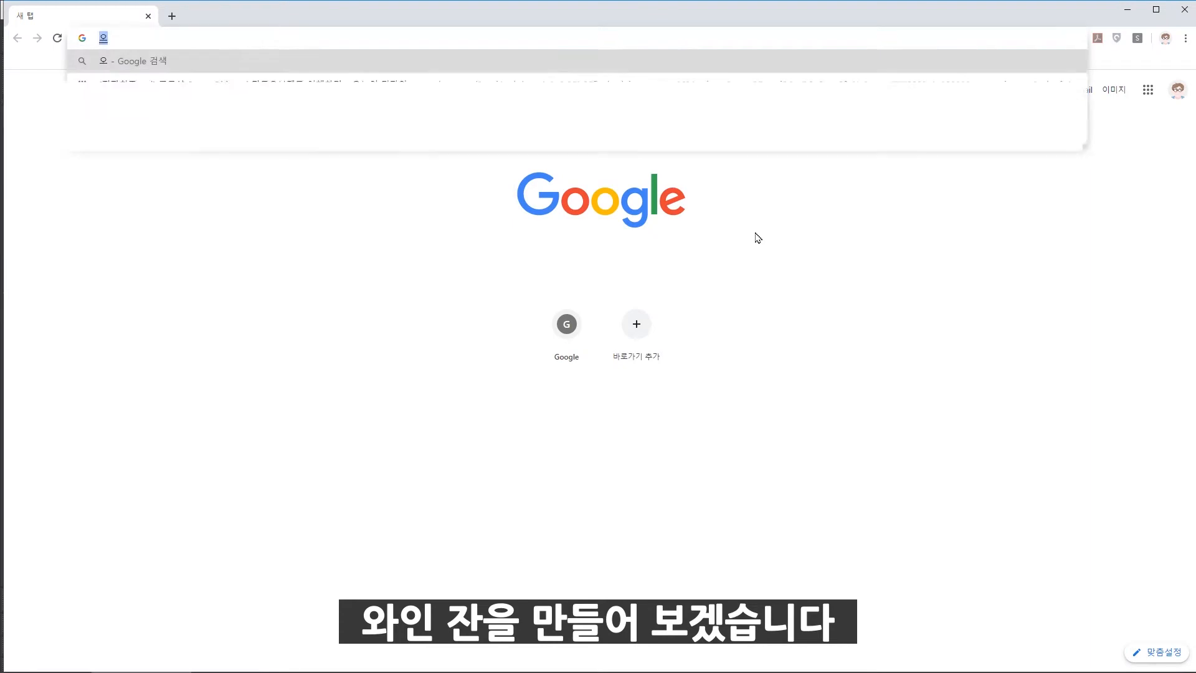
{"action": "type", "text": "ㄴ"}
{"action": "key", "text": "Return"}
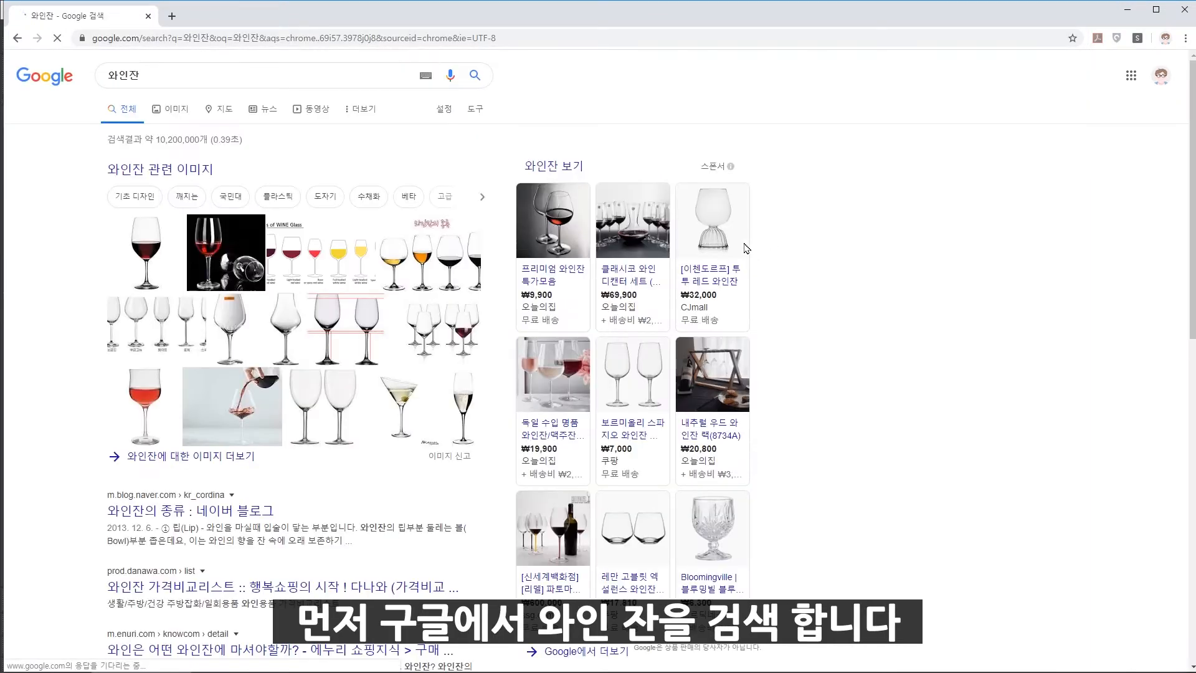
{"action": "left_click", "coordinate": [179, 114]}
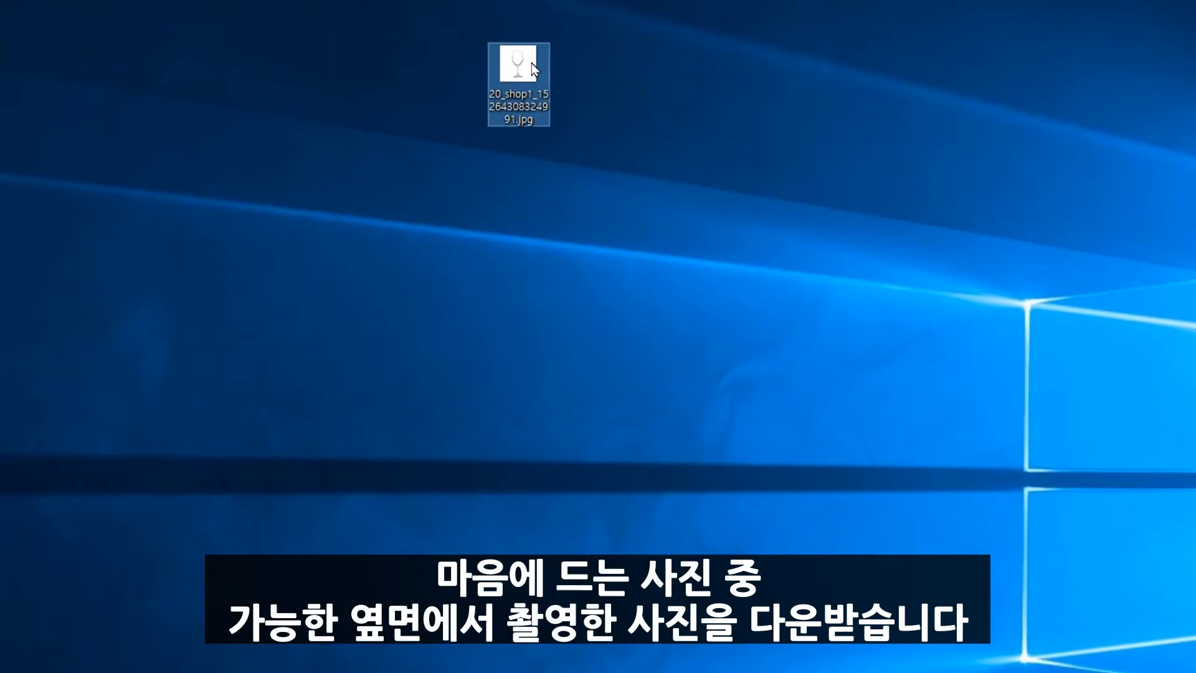
Step: Check the pixel dimensions of the downloaded wine glass JPG in its detailed file properties
{"action": "right_click", "coordinate": [530, 60]}
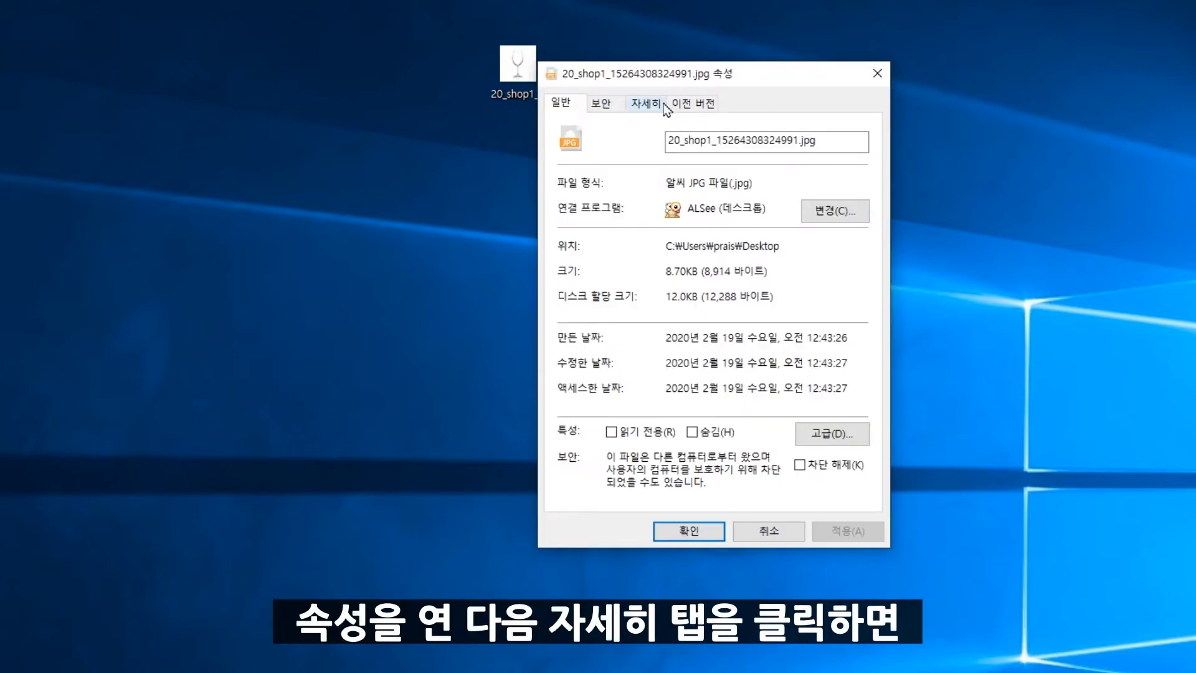
{"action": "left_click", "coordinate": [652, 105]}
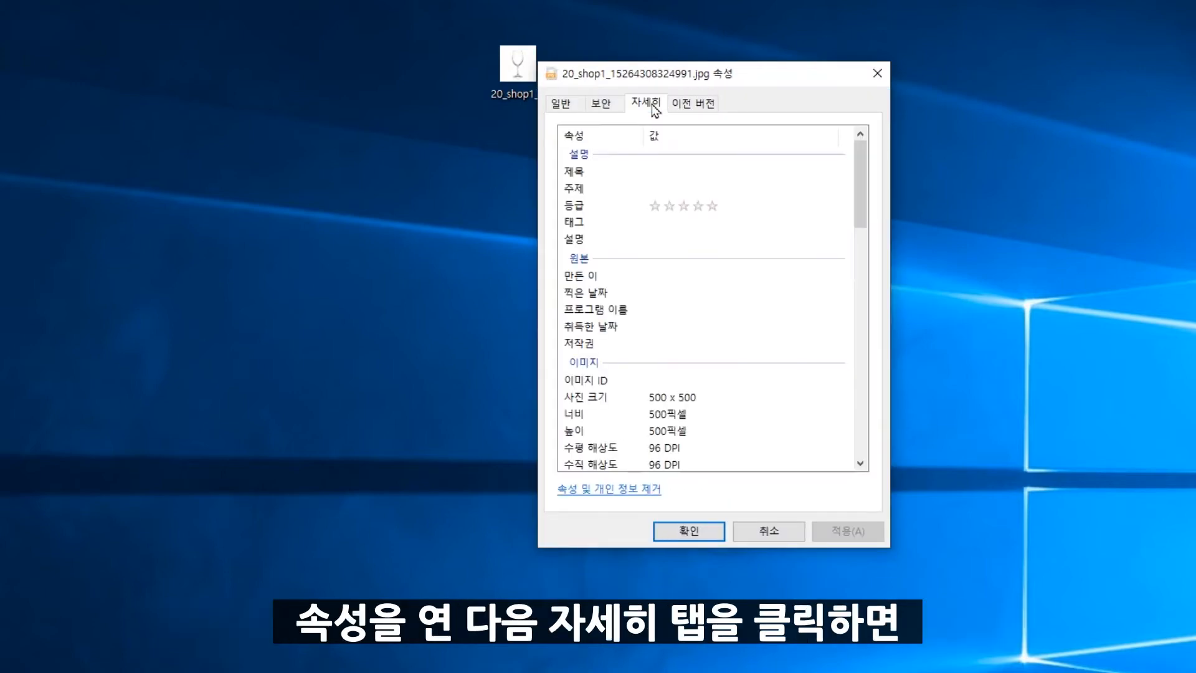
{"action": "left_click_drag", "start_coordinate": [858, 201], "coordinate": [859, 259]}
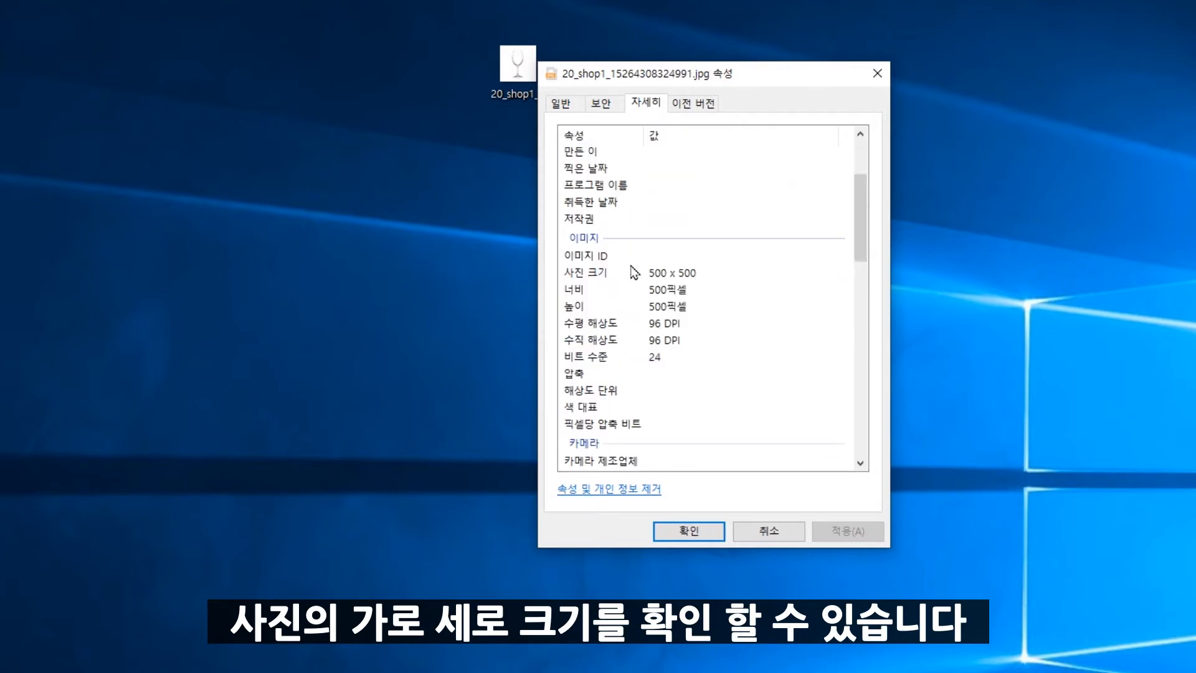
{"action": "left_click", "coordinate": [706, 535]}
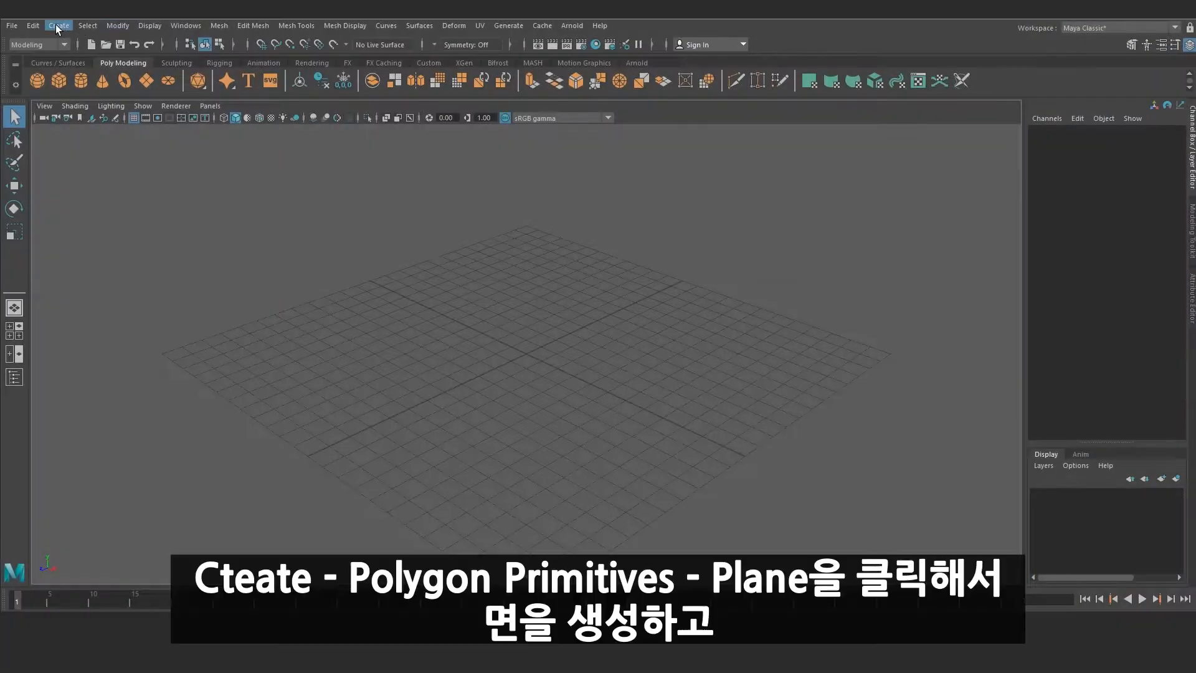
Step: Switch to Maya and create a polygon plane at the grid's origin
{"action": "left_click", "coordinate": [58, 26]}
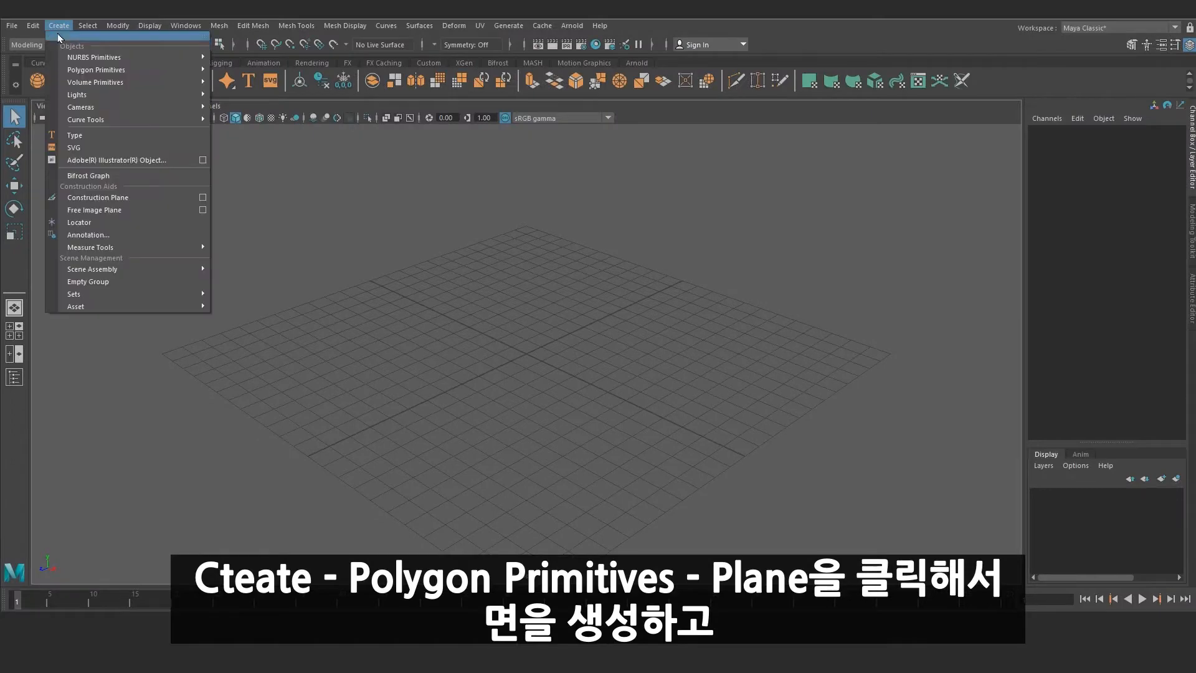
{"action": "mouse_move", "coordinate": [94, 71]}
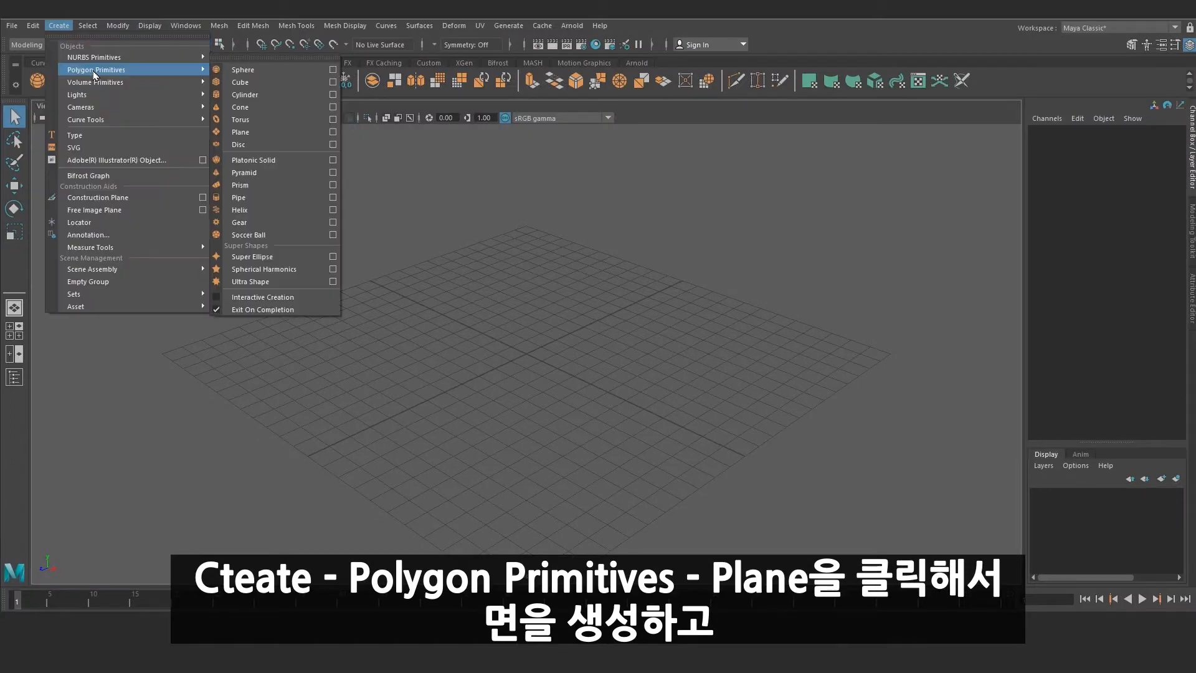
{"action": "left_click", "coordinate": [266, 138]}
{"action": "scroll", "coordinate": [796, 395], "scroll_direction": "up", "scroll_amount": 5}
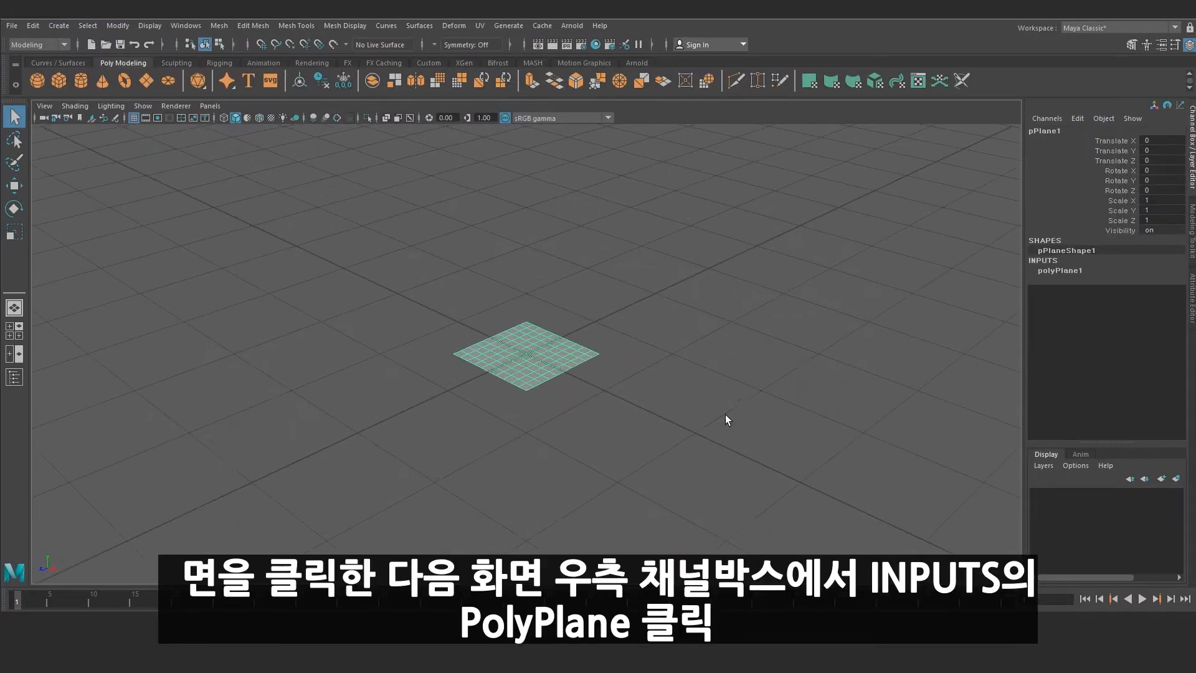
{"action": "left_click_drag", "start_coordinate": [825, 444], "coordinate": [804, 386], "text": "alt"}
Step: Set the polygon plane's Subdivisions Width and Subdivisions Height to 1
{"action": "left_click", "coordinate": [1058, 271]}
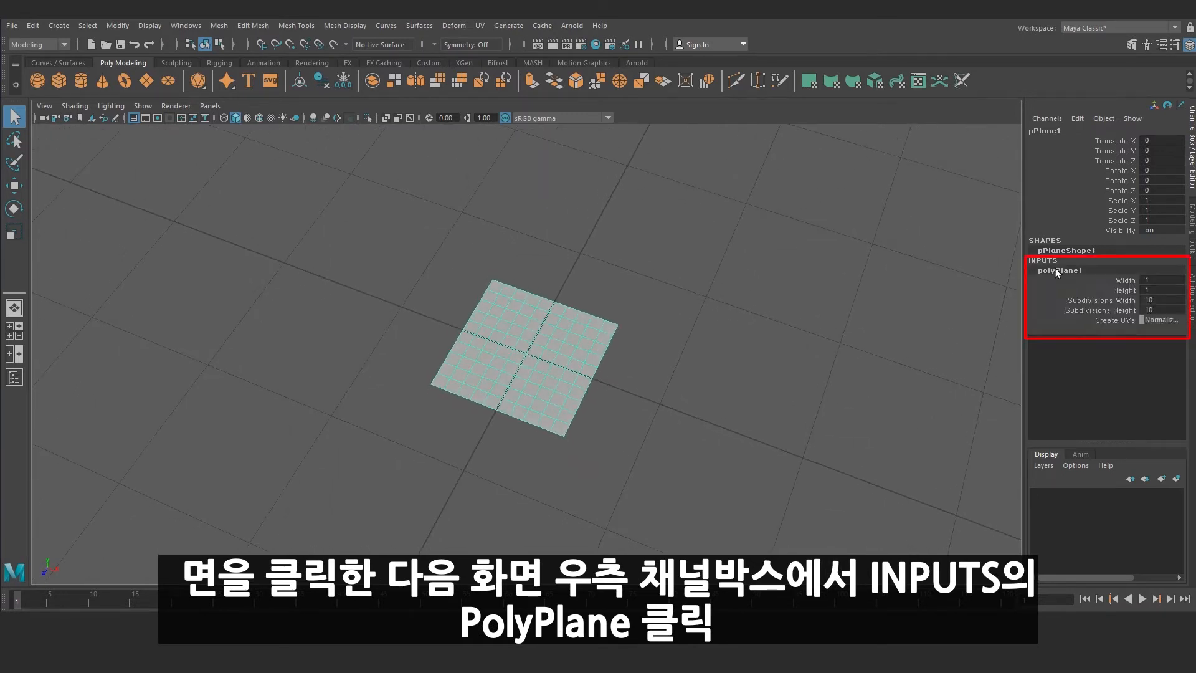
{"action": "double_click", "coordinate": [1160, 300]}
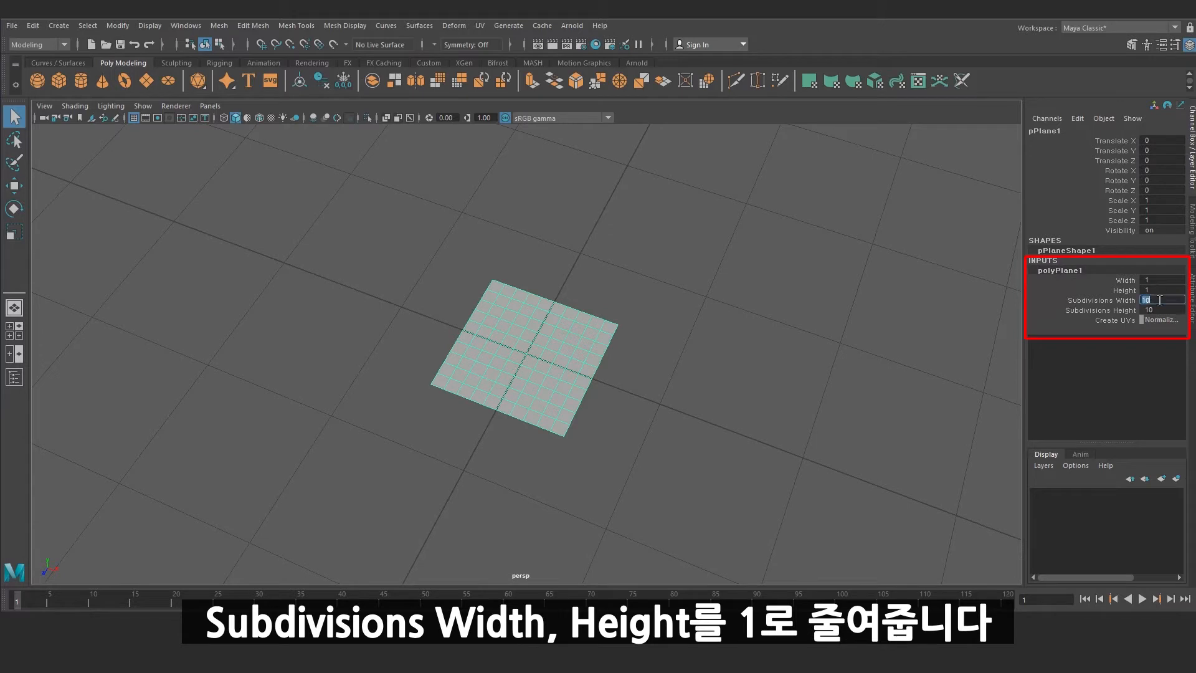
{"action": "type", "text": "1"}
{"action": "key", "text": "Tab"}
{"action": "type", "text": "1"}
{"action": "key", "text": "Return"}
Step: Try adjusting the plane's Subdivisions Width and Height interactively in the viewport
{"action": "left_click_drag", "start_coordinate": [1099, 300], "coordinate": [1094, 310]}
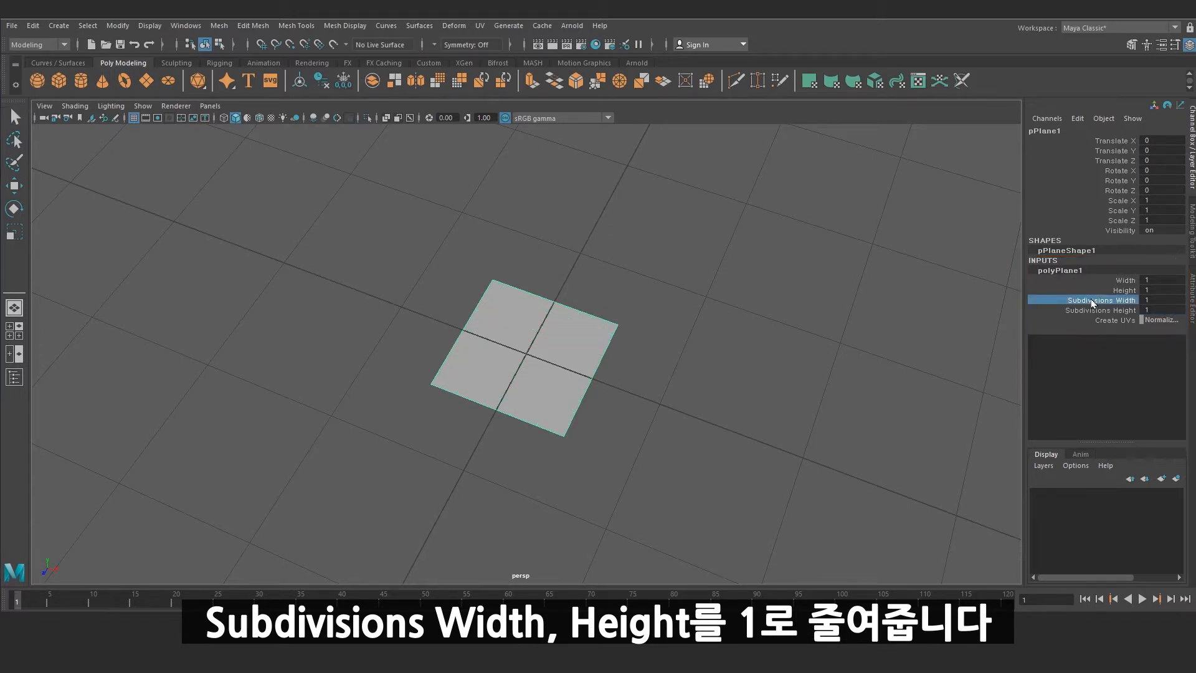
{"action": "middle_click_drag", "start_coordinate": [874, 320], "coordinate": [932, 315]}
{"action": "left_click", "coordinate": [911, 315]}
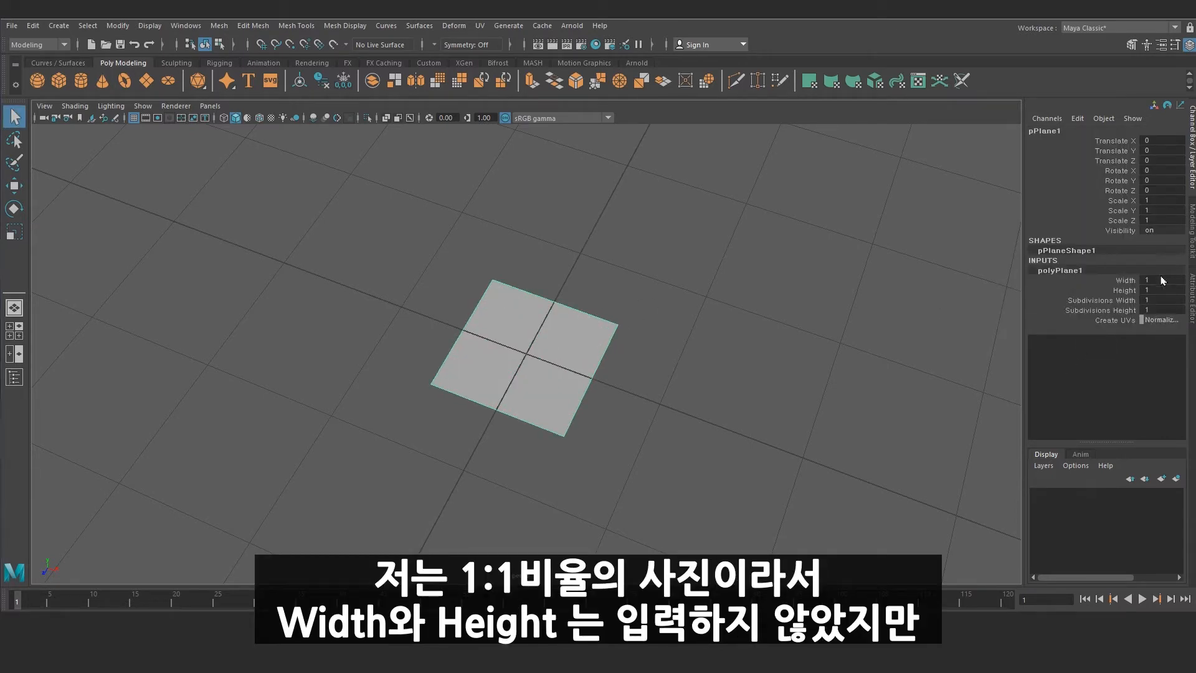
Step: Try setting the polygon plane's Width to 2 and Height to 3
{"action": "left_click", "coordinate": [1151, 280]}
{"action": "type", "text": "2"}
{"action": "key", "text": "Tab"}
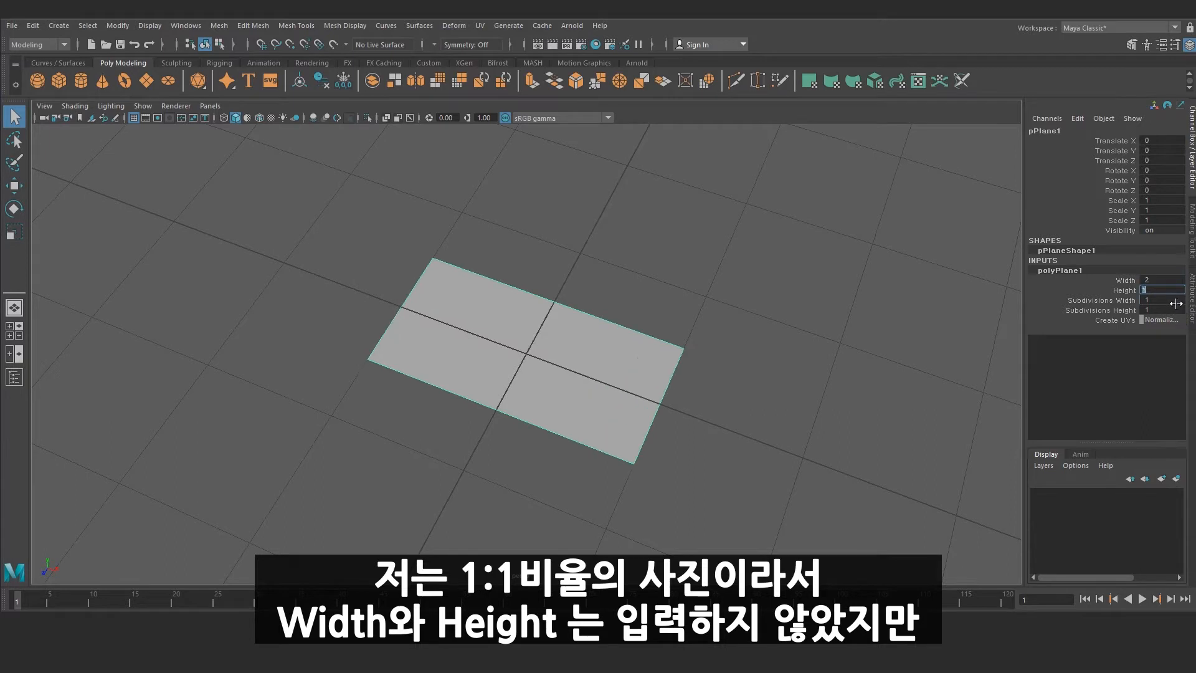
{"action": "type", "text": "3"}
{"action": "key", "text": "Tab"}
Step: Set the polygon plane's Width and Height back to 1 to match the square reference image
{"action": "key", "text": "shift+Tab"}
{"action": "key", "text": "shift+Tab"}
{"action": "type", "text": "1"}
{"action": "key", "text": "Tab"}
{"action": "type", "text": "1"}
{"action": "key", "text": "Return"}
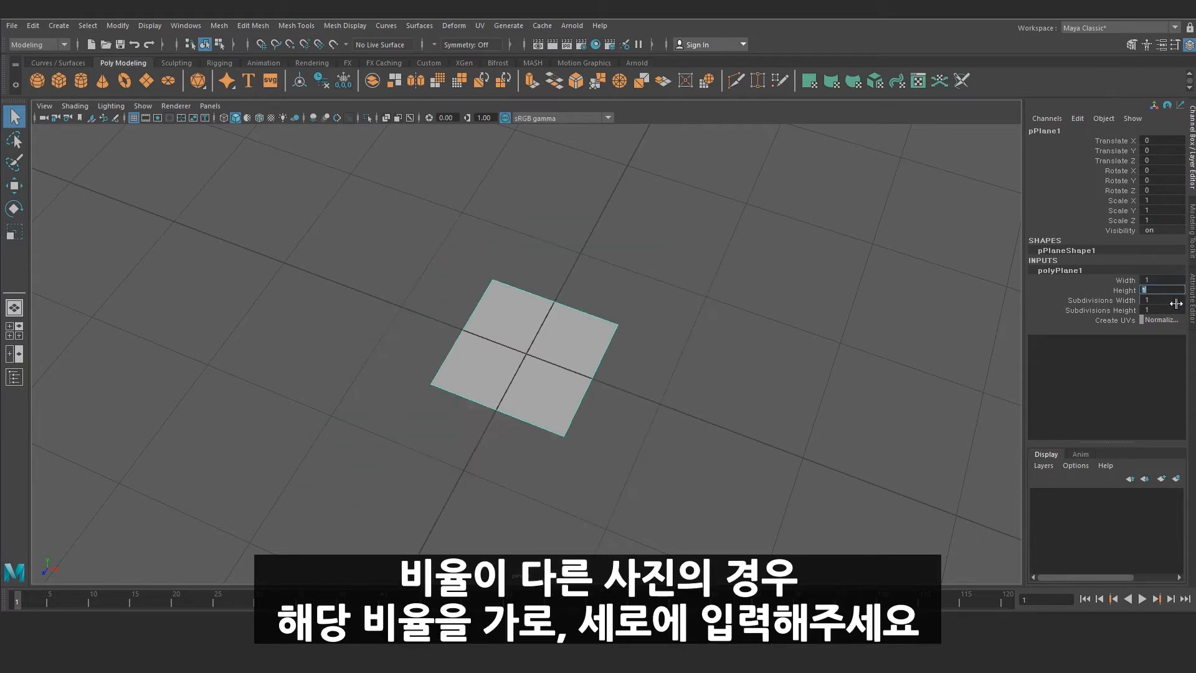
Step: Assign a Lambert material to the polygon plane from the favorite materials
{"action": "middle_click_drag", "start_coordinate": [545, 350], "coordinate": [566, 203], "text": "alt"}
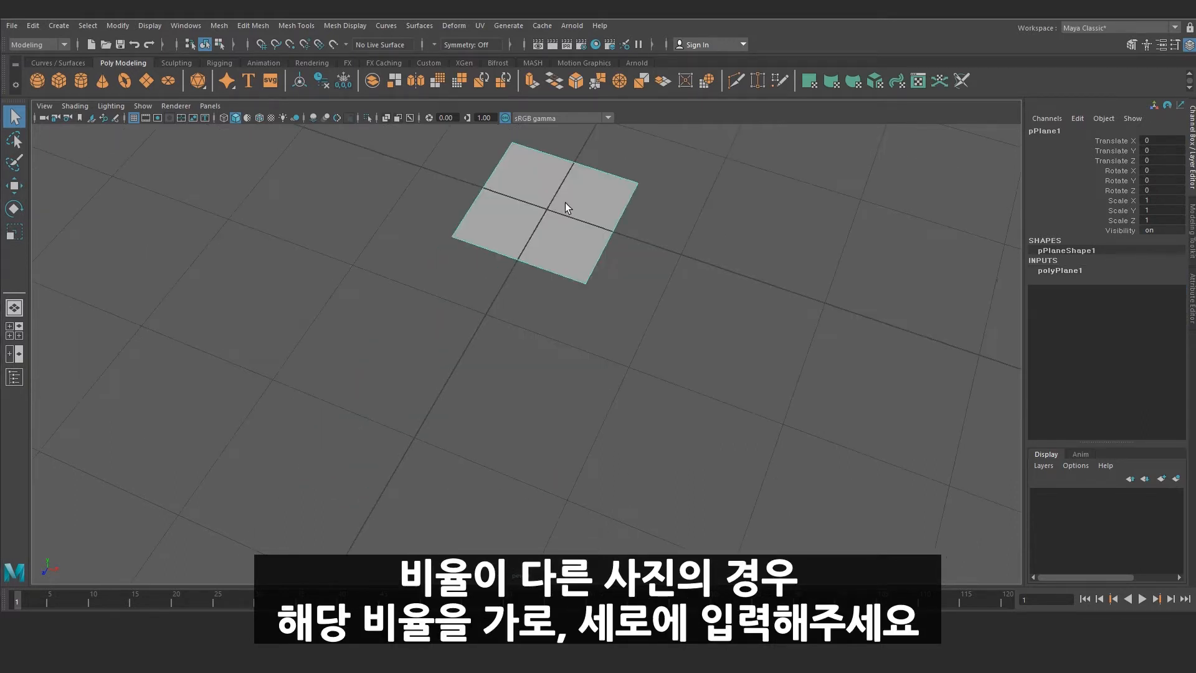
{"action": "right_click", "coordinate": [572, 202]}
{"action": "right_click_drag", "start_coordinate": [572, 202], "coordinate": [684, 554]}
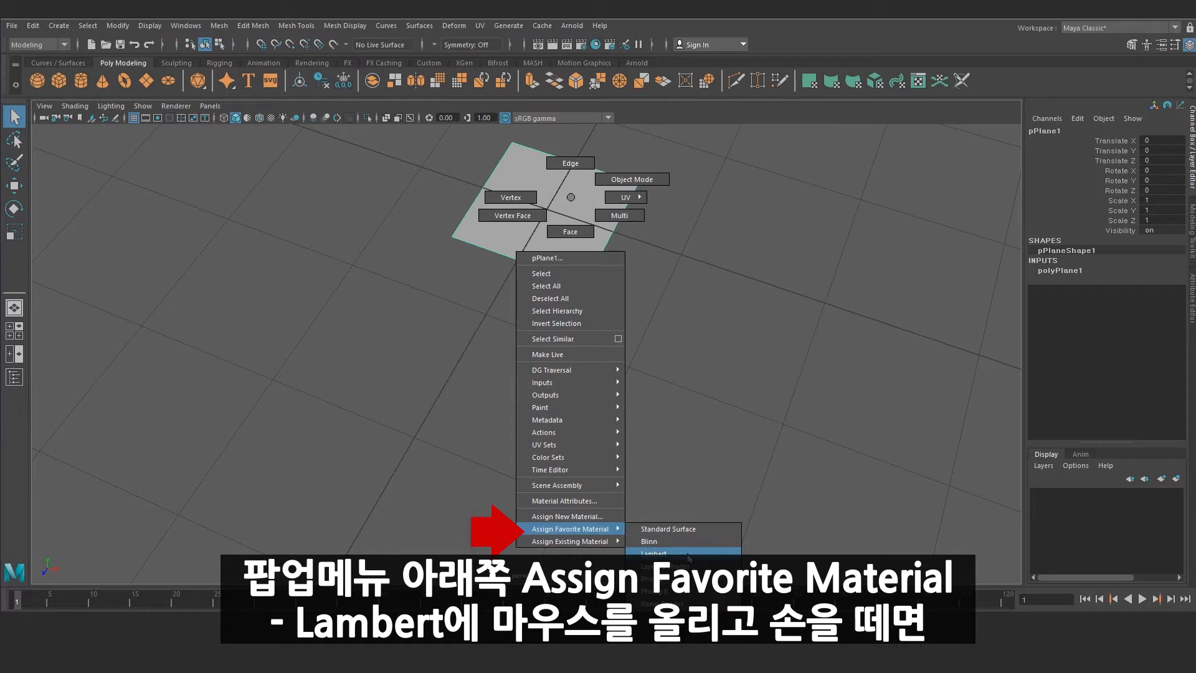
{"action": "right_click_drag", "start_coordinate": [690, 557], "coordinate": [690, 555]}
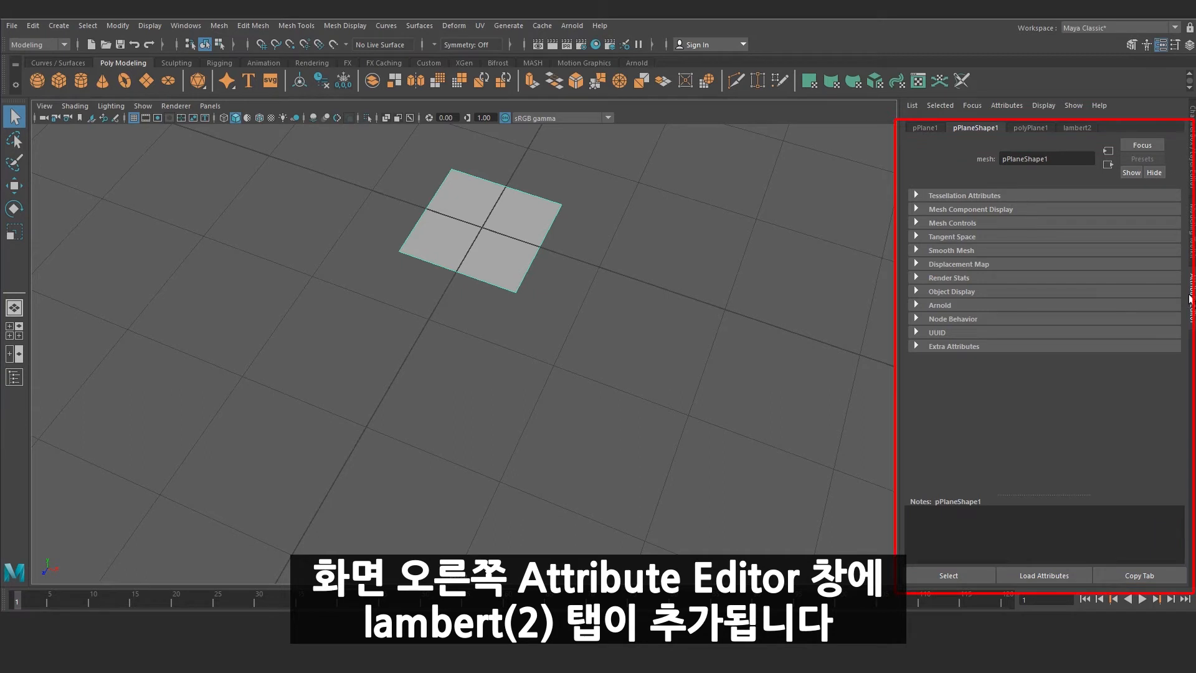
Step: Connect a File texture node to the Color of the plane's Lambert material
{"action": "left_click", "coordinate": [1076, 128]}
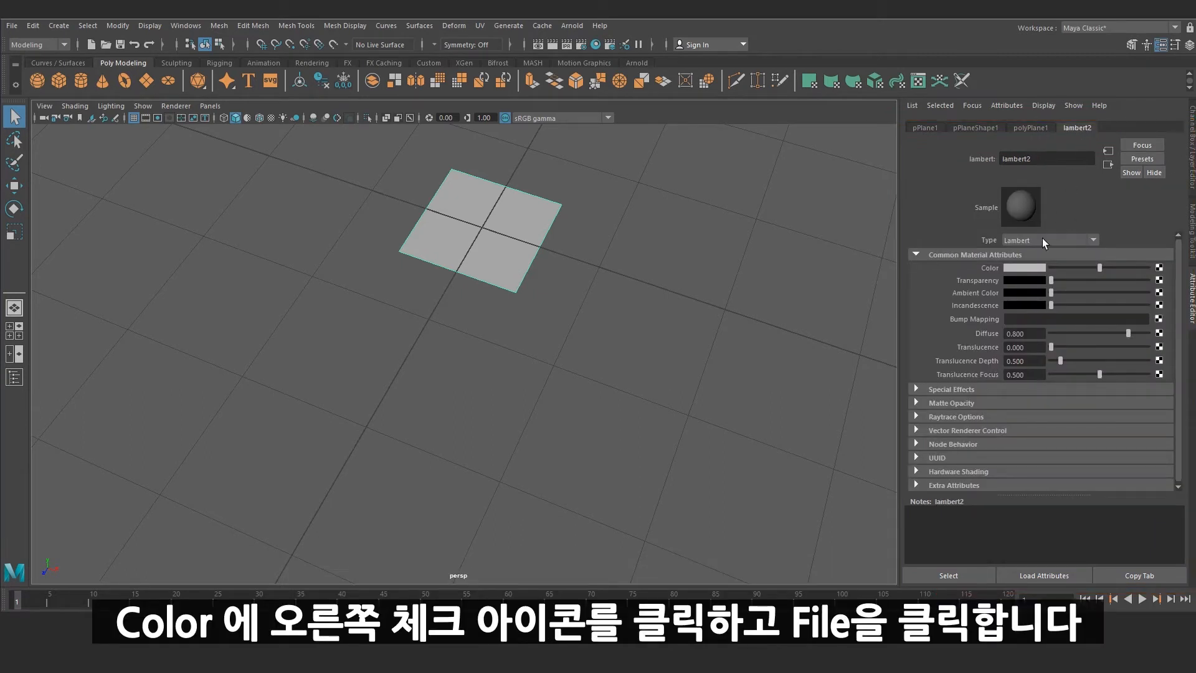
{"action": "left_click", "coordinate": [1159, 268]}
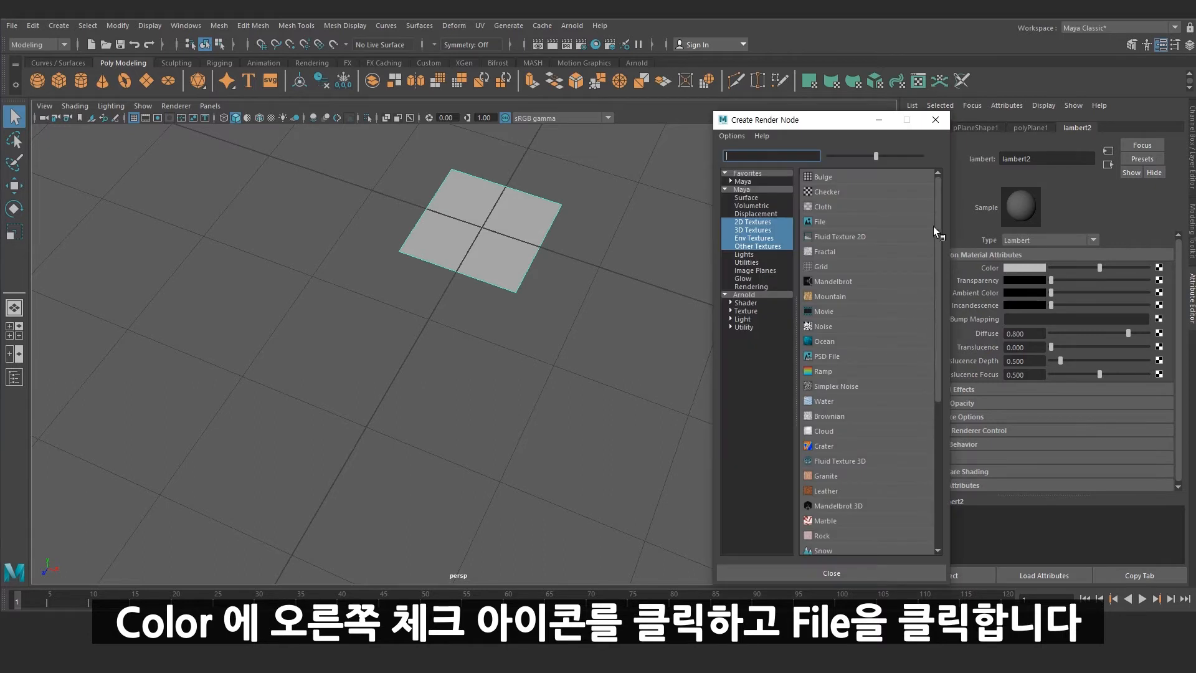
{"action": "left_click", "coordinate": [822, 222]}
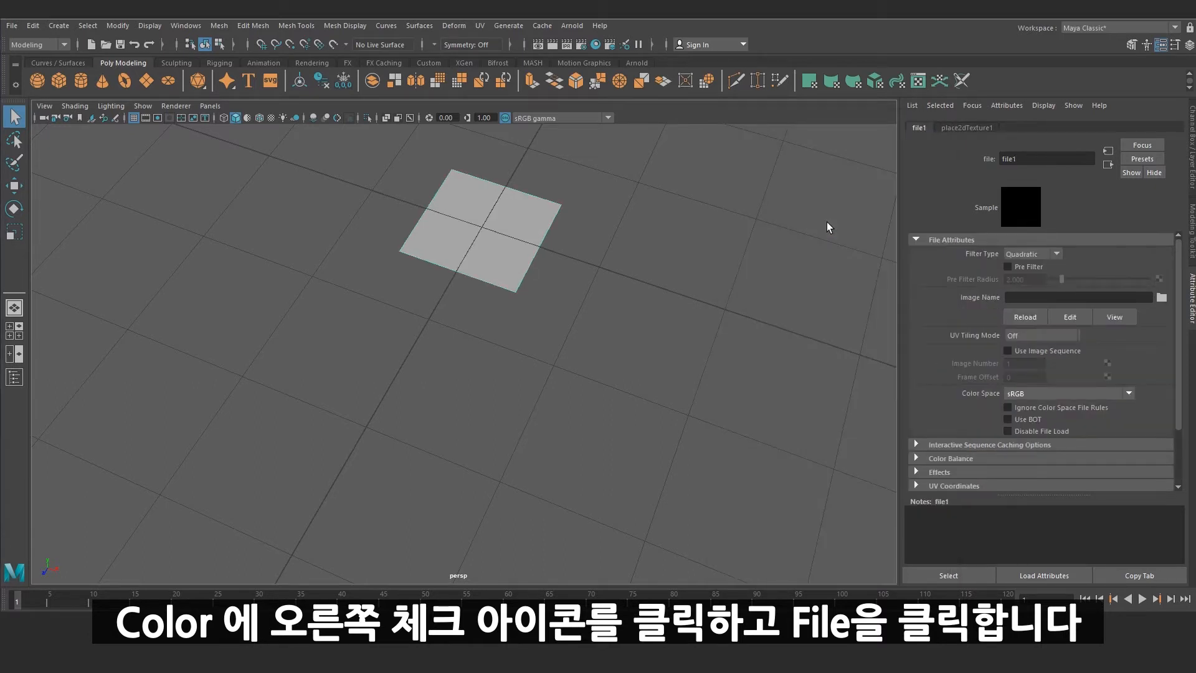
Step: Load the wine glass image 20_shop1_15264308324991.jpg from the Desktop into the File texture and turn on textured display in the viewport
{"action": "left_click", "coordinate": [1162, 298]}
{"action": "left_click", "coordinate": [439, 179]}
{"action": "left_click", "coordinate": [517, 363]}
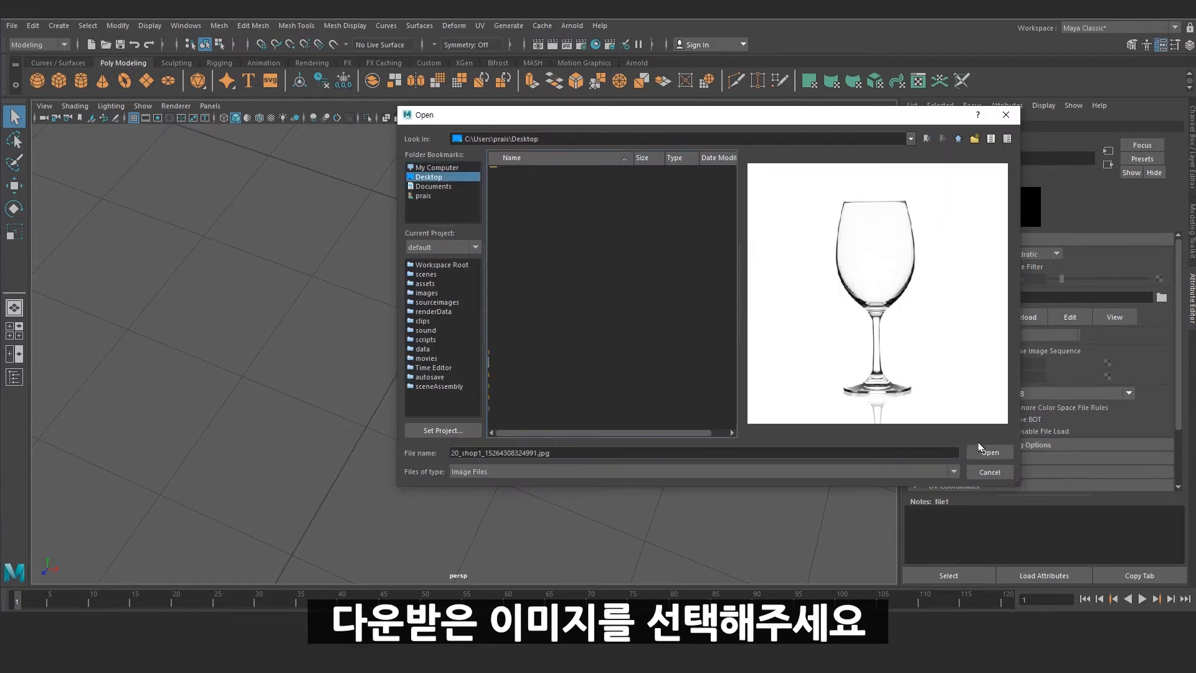
{"action": "left_click", "coordinate": [988, 453]}
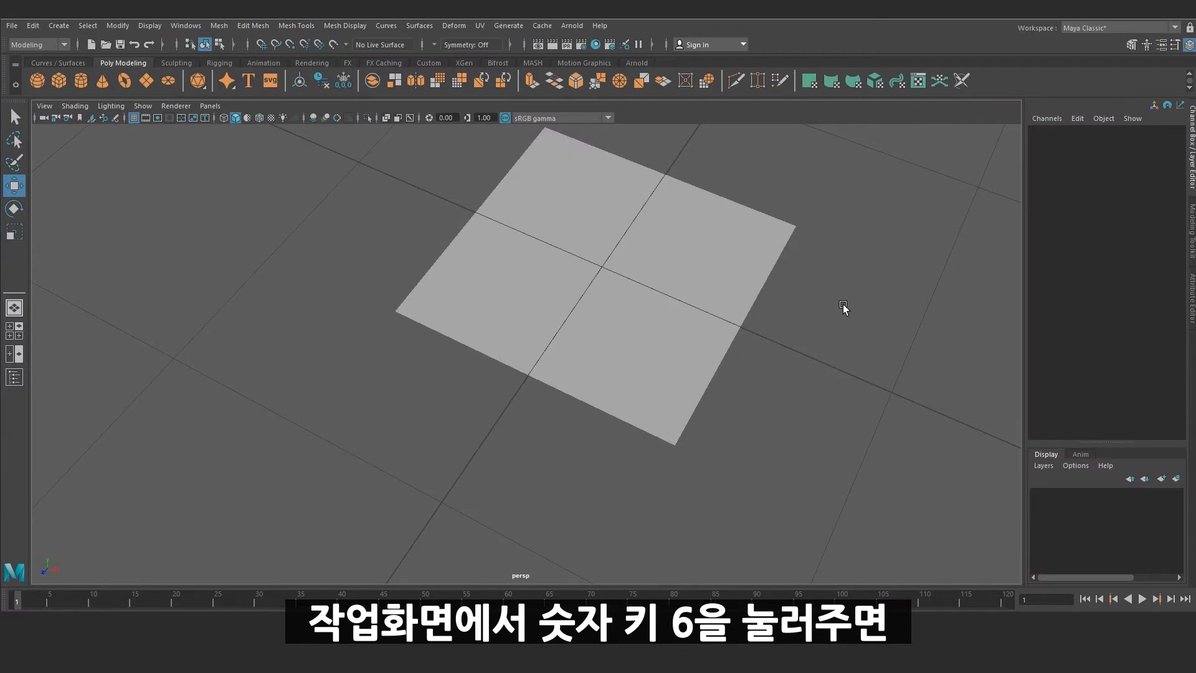
{"action": "key", "text": "6"}
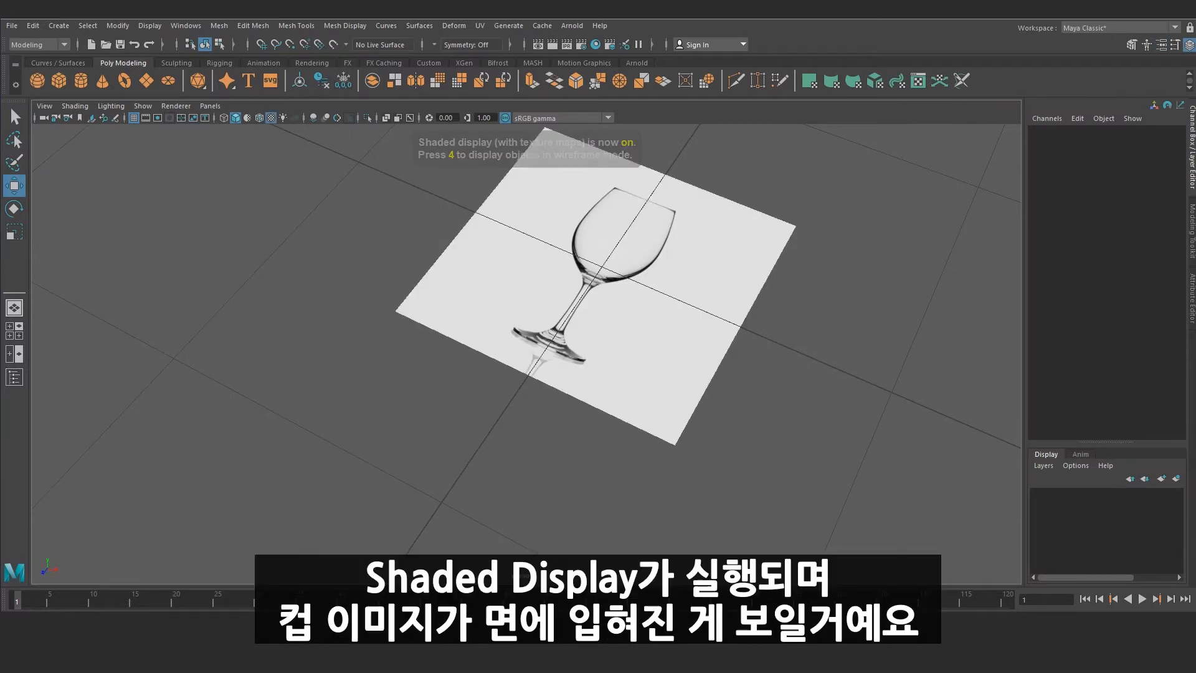
Step: Scale the textured plane up uniformly to about 7.7
{"action": "right_click_drag", "start_coordinate": [897, 314], "coordinate": [557, 338], "text": "alt"}
{"action": "left_click", "coordinate": [557, 338]}
{"action": "key", "text": "r"}
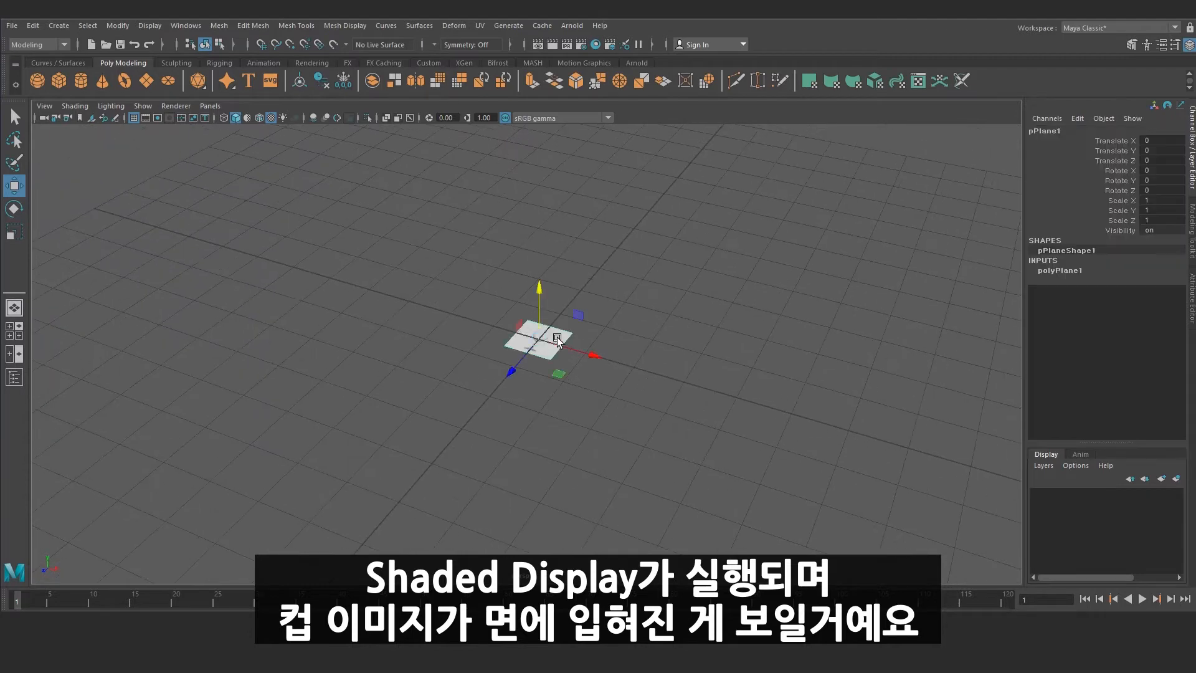
{"action": "left_click_drag", "start_coordinate": [541, 335], "coordinate": [617, 303]}
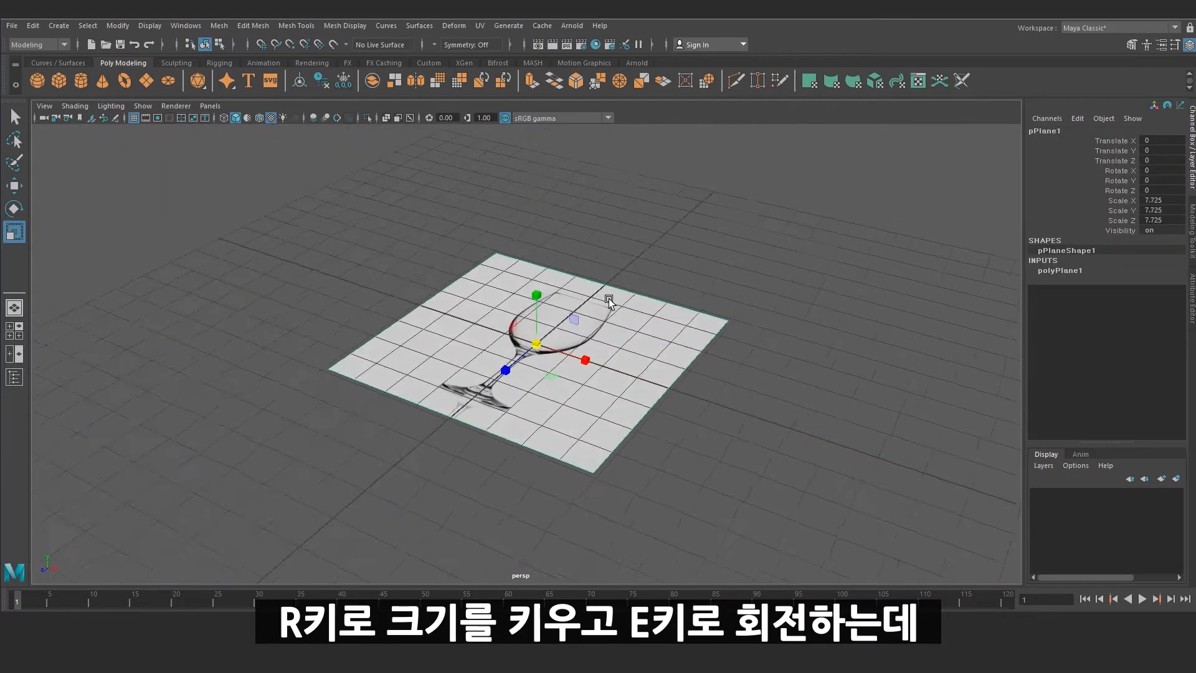
Step: Stand the plane upright by setting its Rotate X to 90
{"action": "key", "text": "e"}
{"action": "left_click_drag", "start_coordinate": [527, 304], "coordinate": [879, 249]}
{"action": "double_click", "coordinate": [1155, 171]}
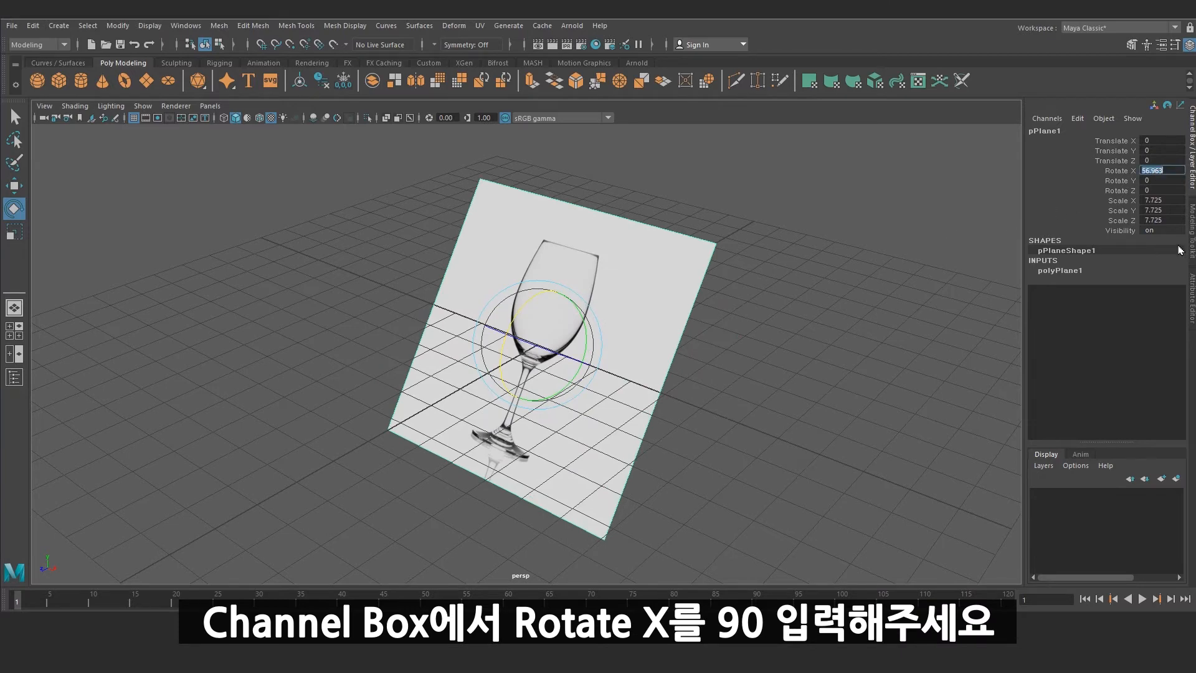
{"action": "type", "text": "90"}
{"action": "key", "text": "Return"}
Step: Enlarge the upright plane uniformly to a scale of about 10.66, keeping its proportions
{"action": "right_click_drag", "start_coordinate": [716, 373], "coordinate": [585, 301], "text": "alt"}
{"action": "left_click_drag", "start_coordinate": [584, 302], "coordinate": [547, 350], "text": "alt"}
{"action": "key", "text": "r"}
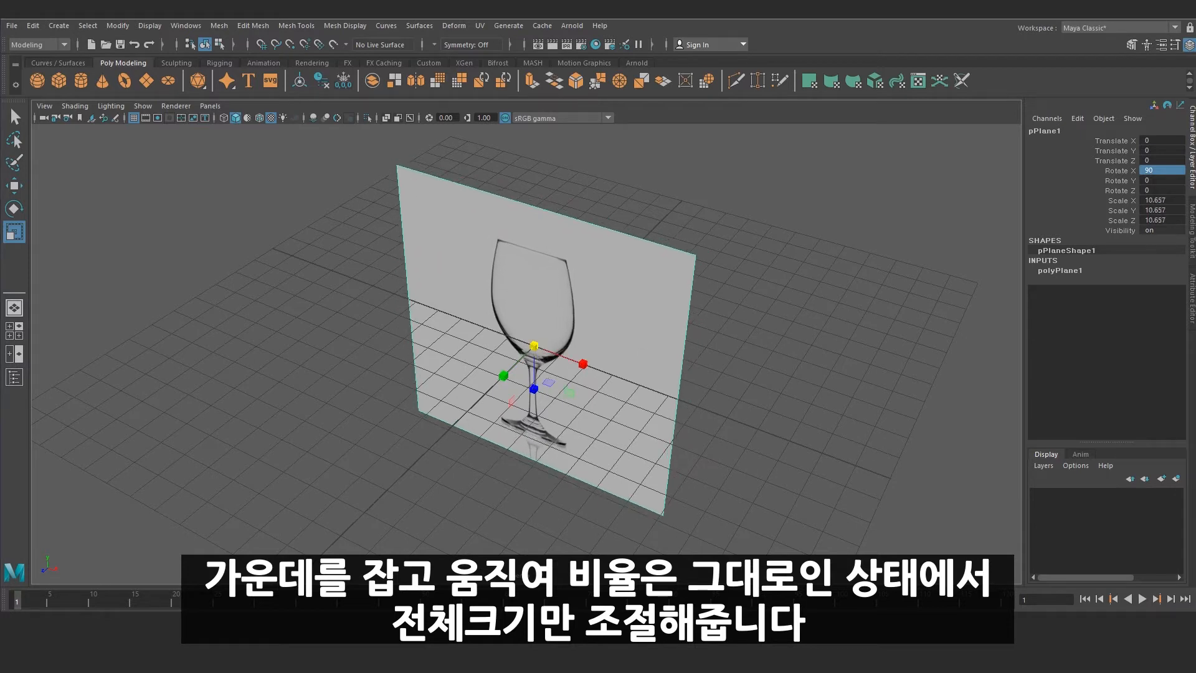
Step: Move the reference plane backward to about -9.8 in Translate Z
{"action": "left_click", "coordinate": [827, 371]}
{"action": "left_click", "coordinate": [601, 334]}
{"action": "key", "text": "w"}
{"action": "left_click_drag", "start_coordinate": [500, 370], "coordinate": [682, 280]}
Step: In a textured front view, align the glass's base and centre with the grid axes by moving the plane to about Y 4.19, X 0.06
{"action": "key", "text": "space"}
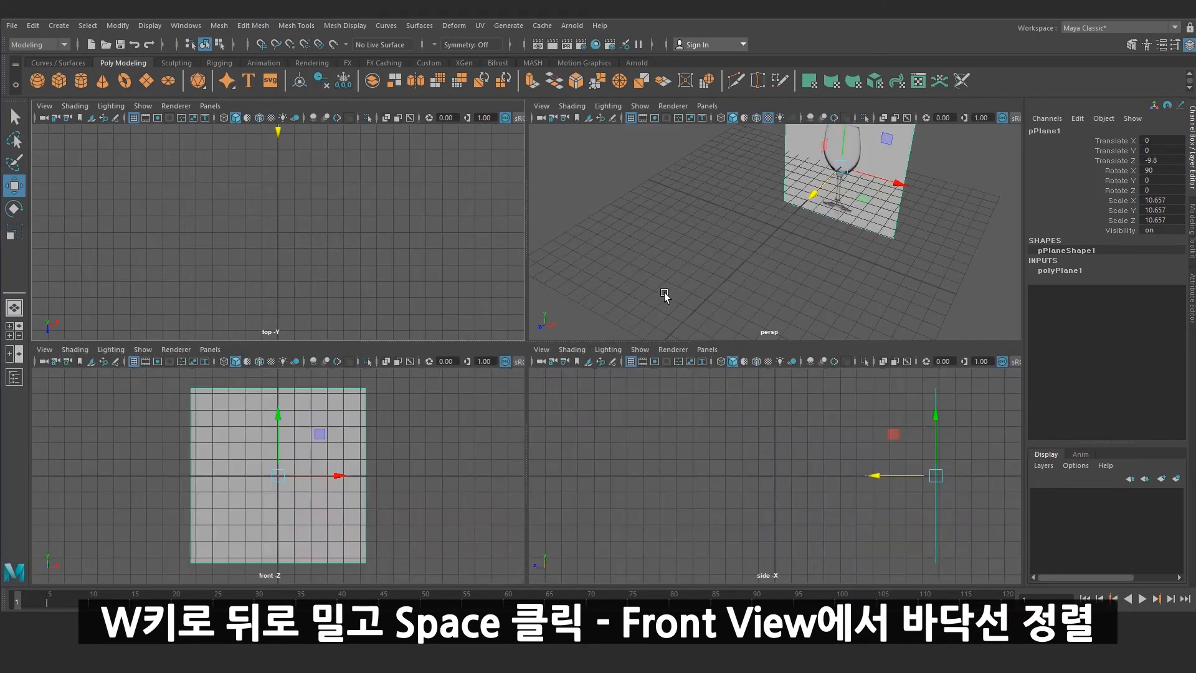
{"action": "key", "text": "space"}
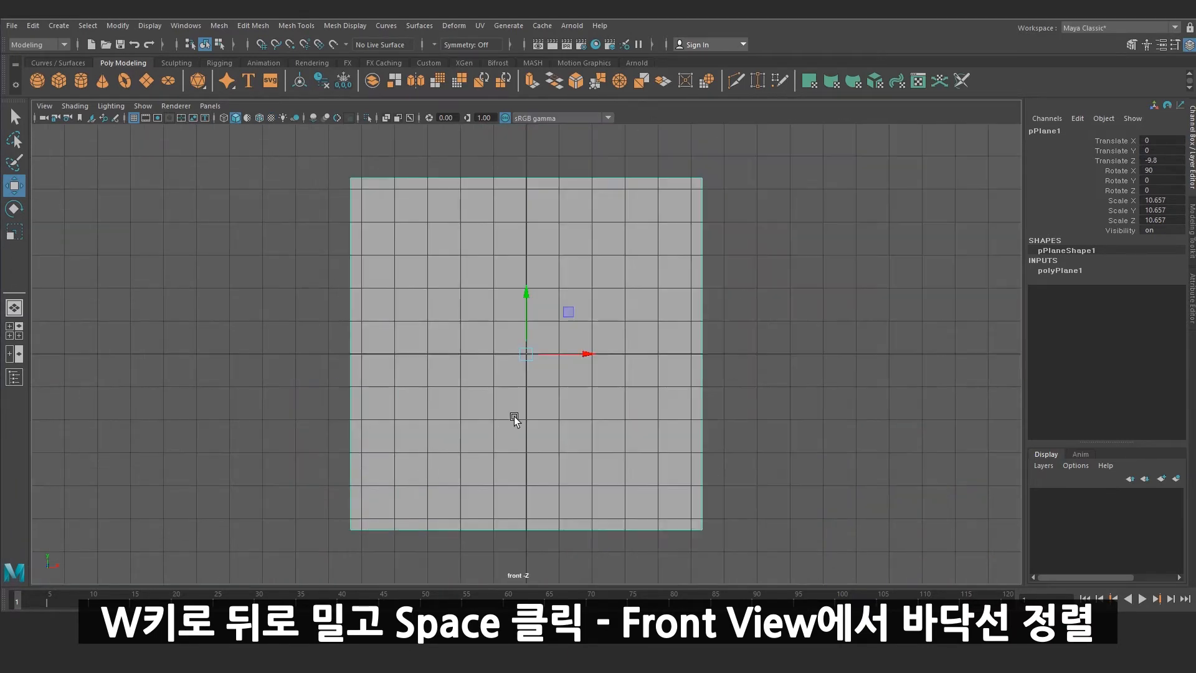
{"action": "key", "text": "6"}
{"action": "left_click_drag", "start_coordinate": [530, 311], "coordinate": [531, 226]}
{"action": "scroll", "coordinate": [511, 283], "scroll_direction": "down", "scroll_amount": 2}
{"action": "scroll", "coordinate": [511, 282], "scroll_direction": "down", "scroll_amount": 1}
{"action": "middle_click_drag", "start_coordinate": [466, 316], "coordinate": [513, 357], "text": "alt"}
{"action": "left_click_drag", "start_coordinate": [574, 266], "coordinate": [573, 226]}
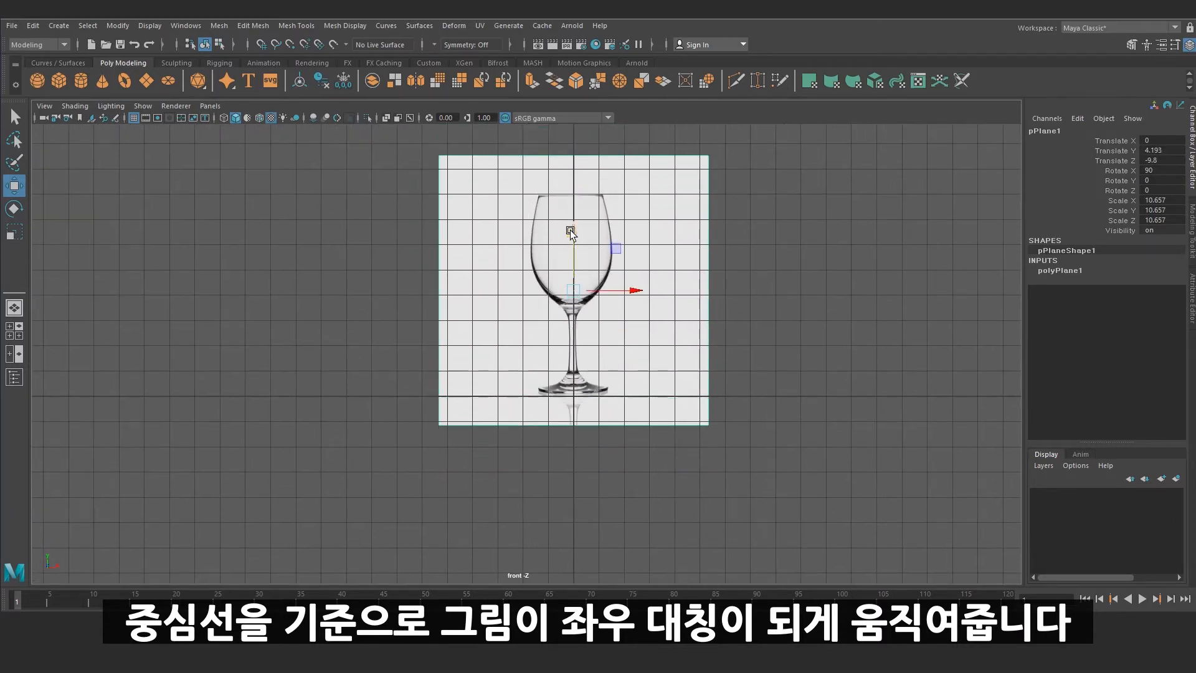
{"action": "scroll", "coordinate": [573, 226], "scroll_direction": "up", "scroll_amount": 3}
{"action": "left_click_drag", "start_coordinate": [668, 324], "coordinate": [671, 325]}
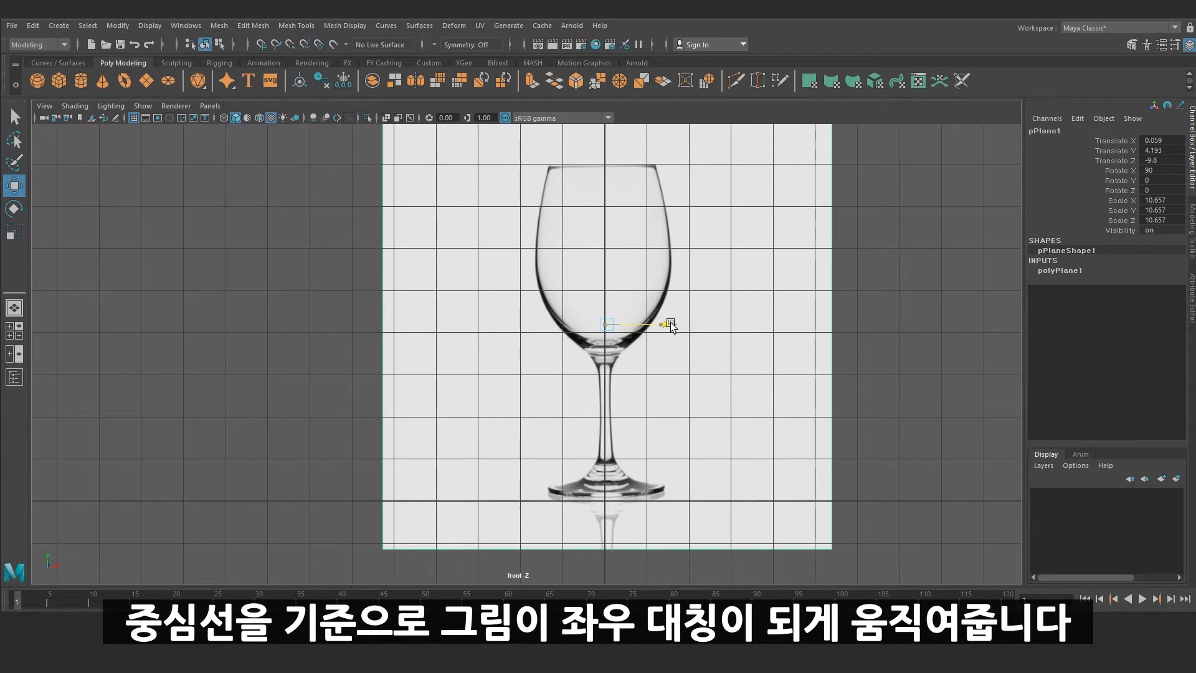
Step: Return to the perspective view and freeze the reference plane's transformations
{"action": "key", "text": "space"}
{"action": "key", "text": "space"}
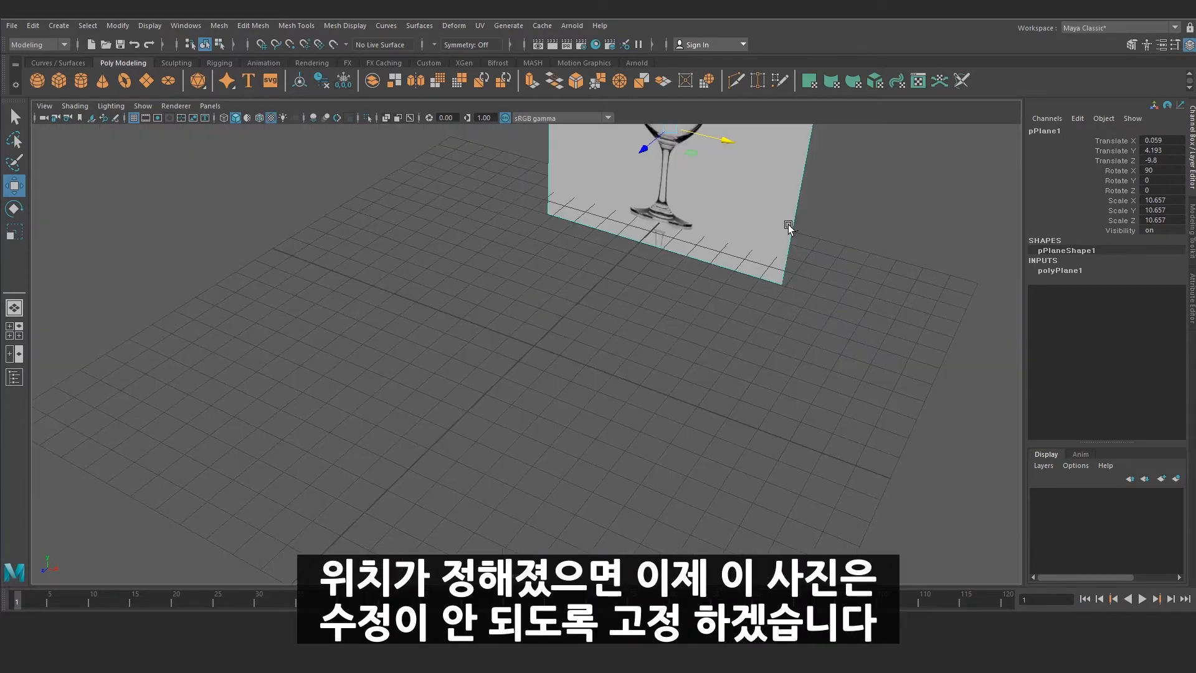
{"action": "key", "text": "f"}
{"action": "left_click_drag", "start_coordinate": [721, 350], "coordinate": [641, 293], "text": "alt"}
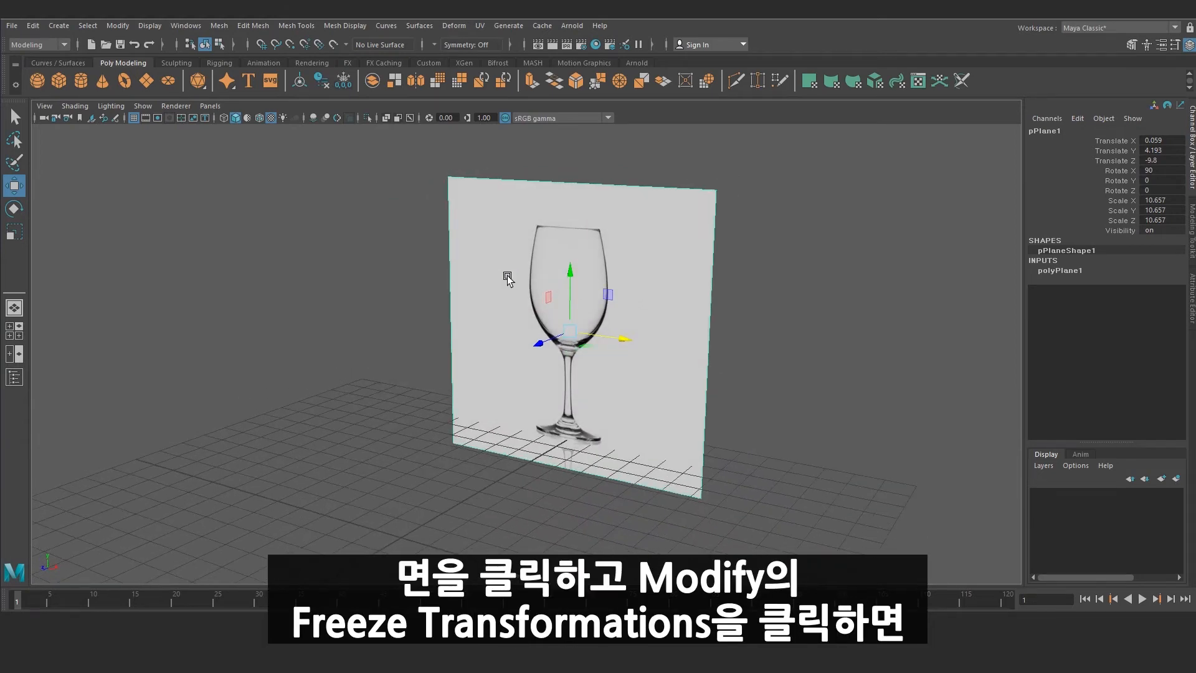
{"action": "left_click", "coordinate": [118, 26]}
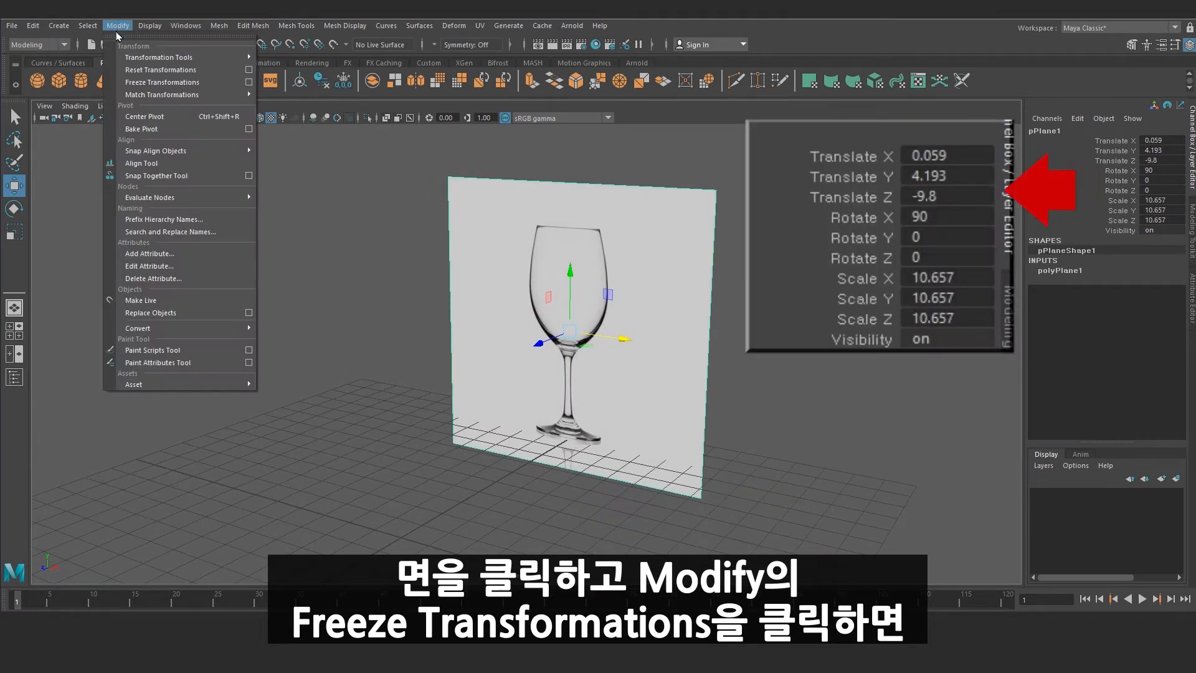
{"action": "left_click", "coordinate": [199, 87]}
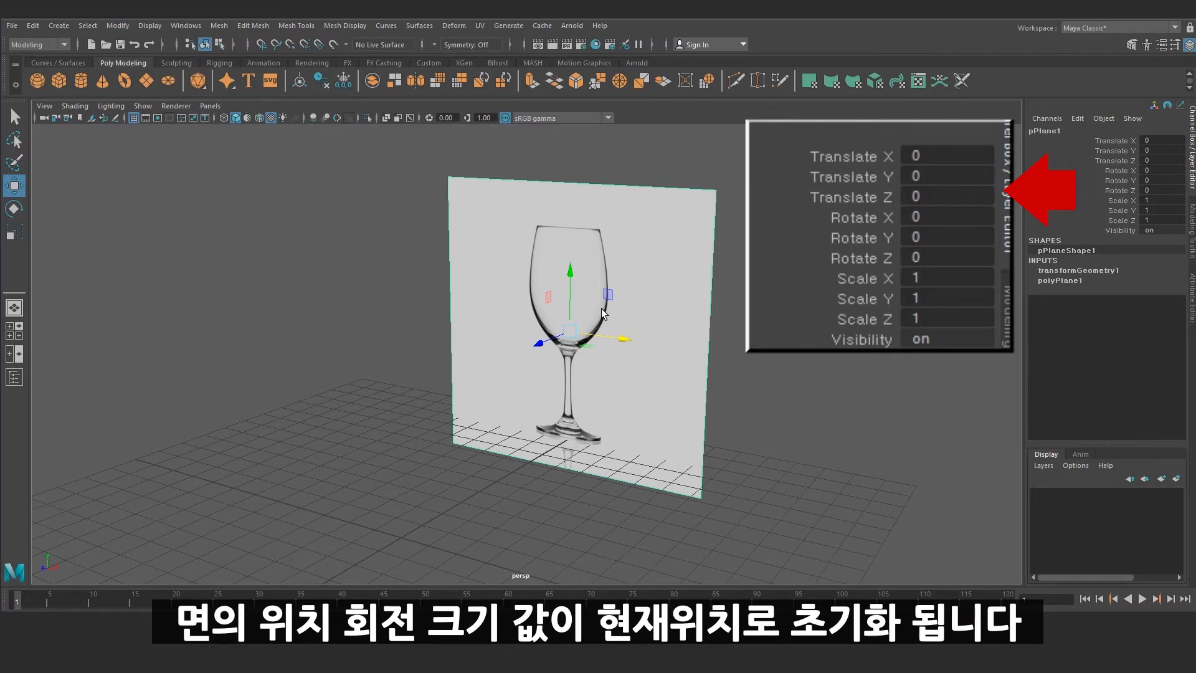
Step: Move the plane out of place and bring it back by setting Translate X, Y and Z to 0
{"action": "left_click_drag", "start_coordinate": [570, 332], "coordinate": [779, 296]}
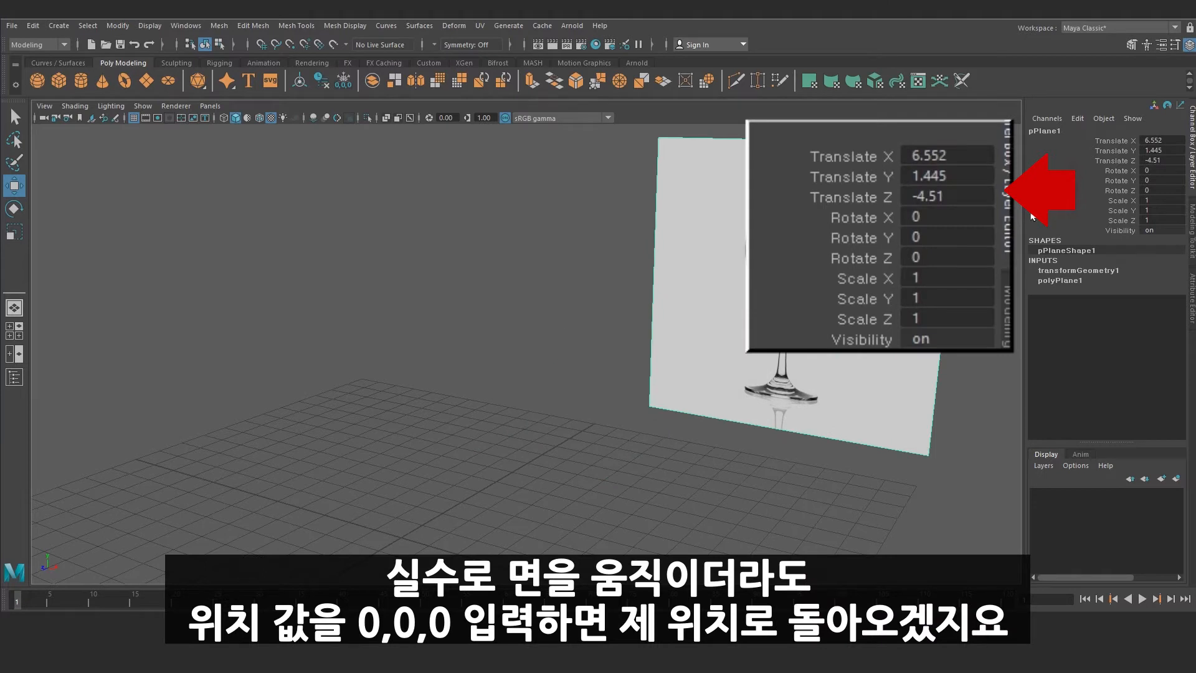
{"action": "left_click", "coordinate": [1159, 141]}
{"action": "type", "text": "0"}
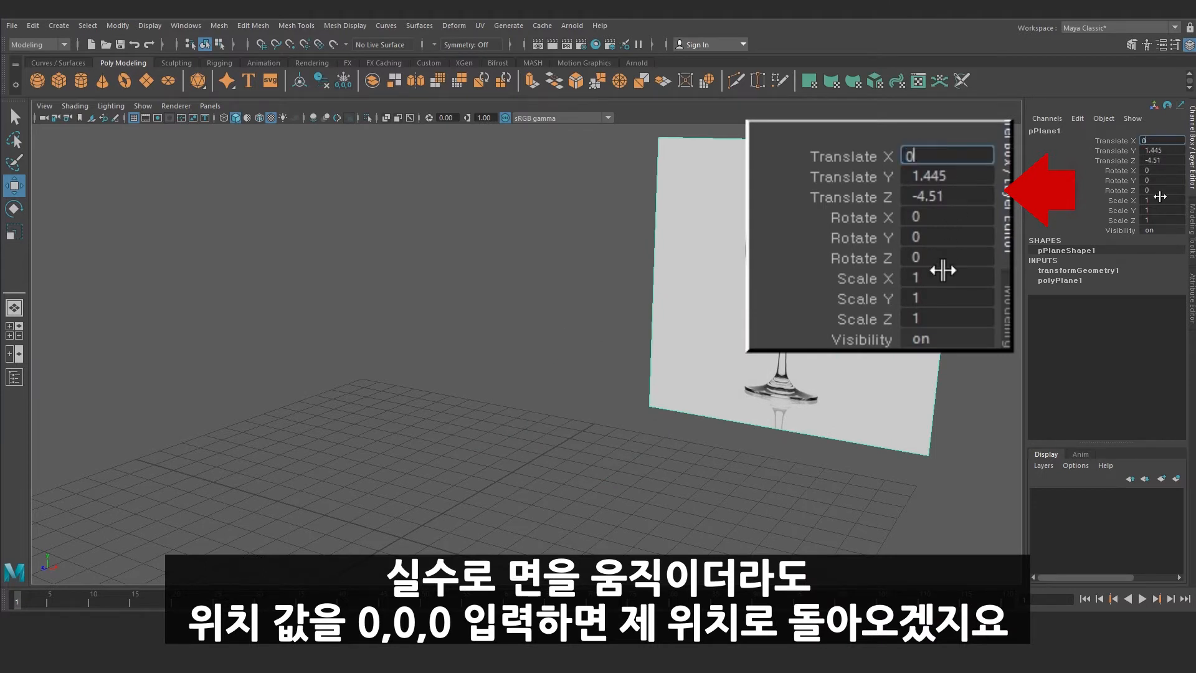
{"action": "key", "text": "Tab"}
{"action": "type", "text": "0"}
{"action": "key", "text": "Tab"}
{"action": "type", "text": "0"}
{"action": "key", "text": "Return"}
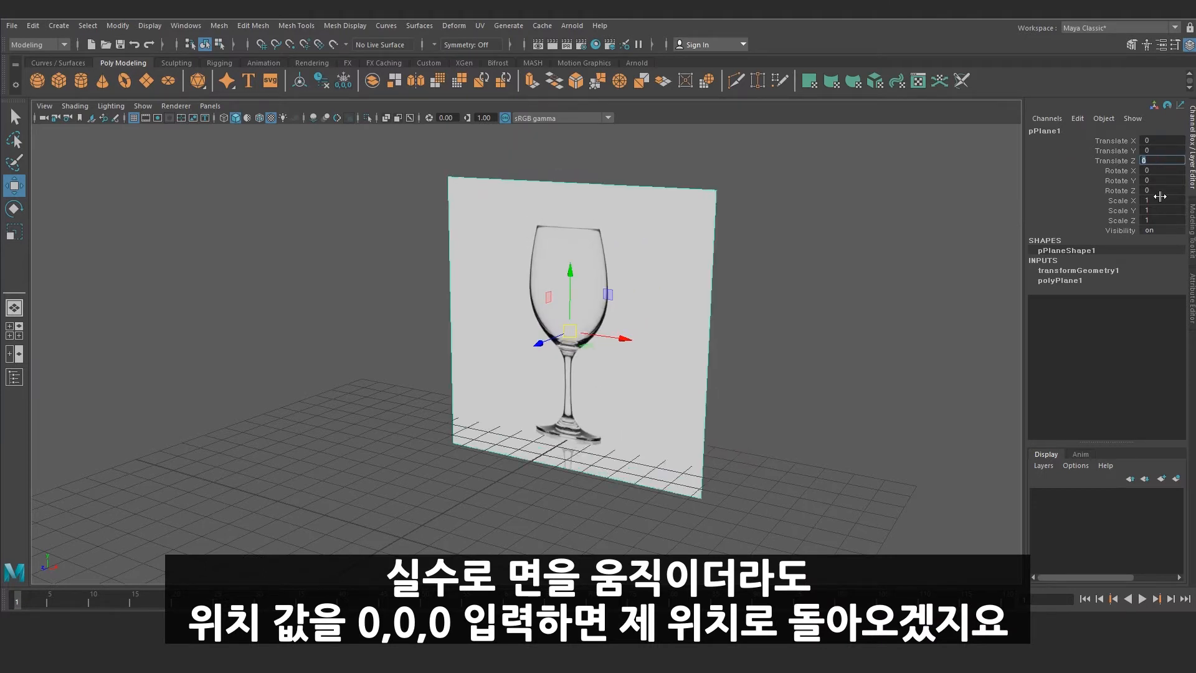
{"action": "key", "text": "Return"}
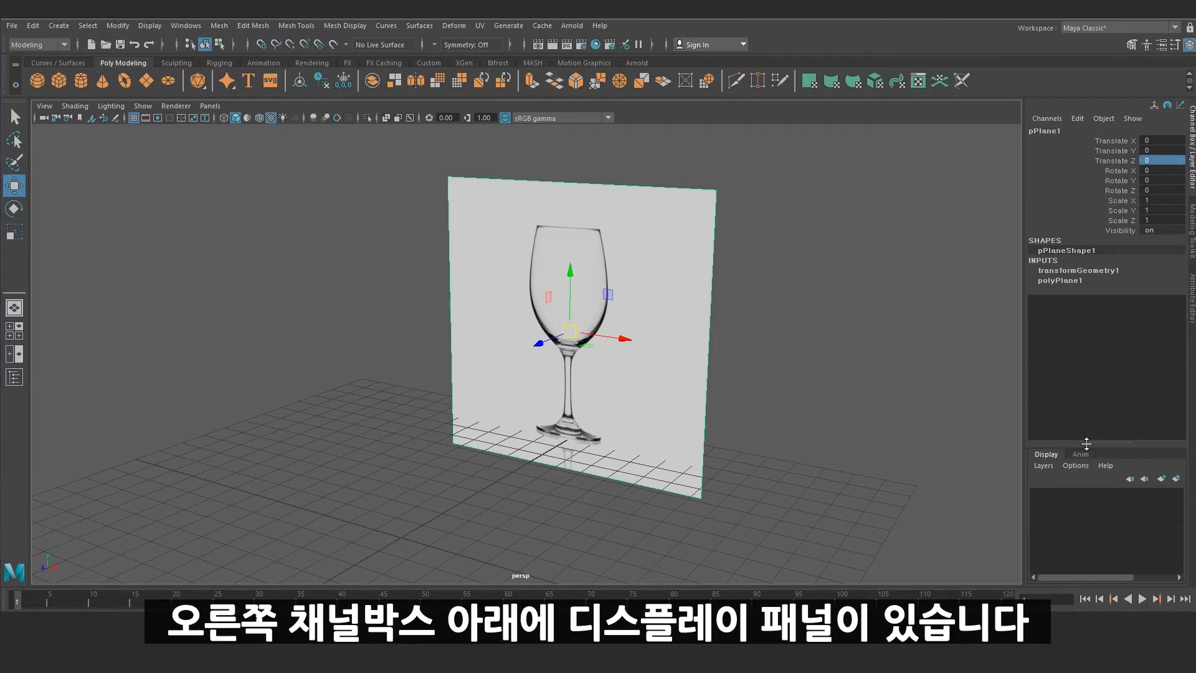
Step: Put the selected plane on a new display layer and set that layer to Reference so the plane cannot be selected
{"action": "left_click_drag", "start_coordinate": [1101, 444], "coordinate": [1101, 313]}
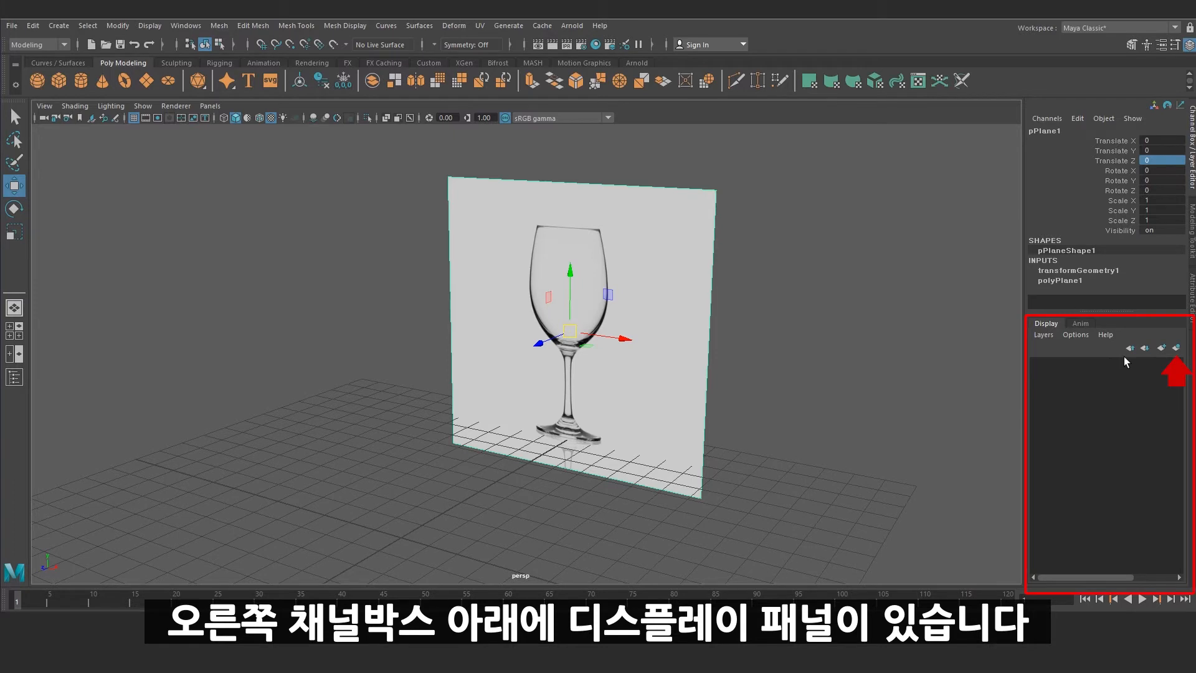
{"action": "left_click", "coordinate": [1176, 349]}
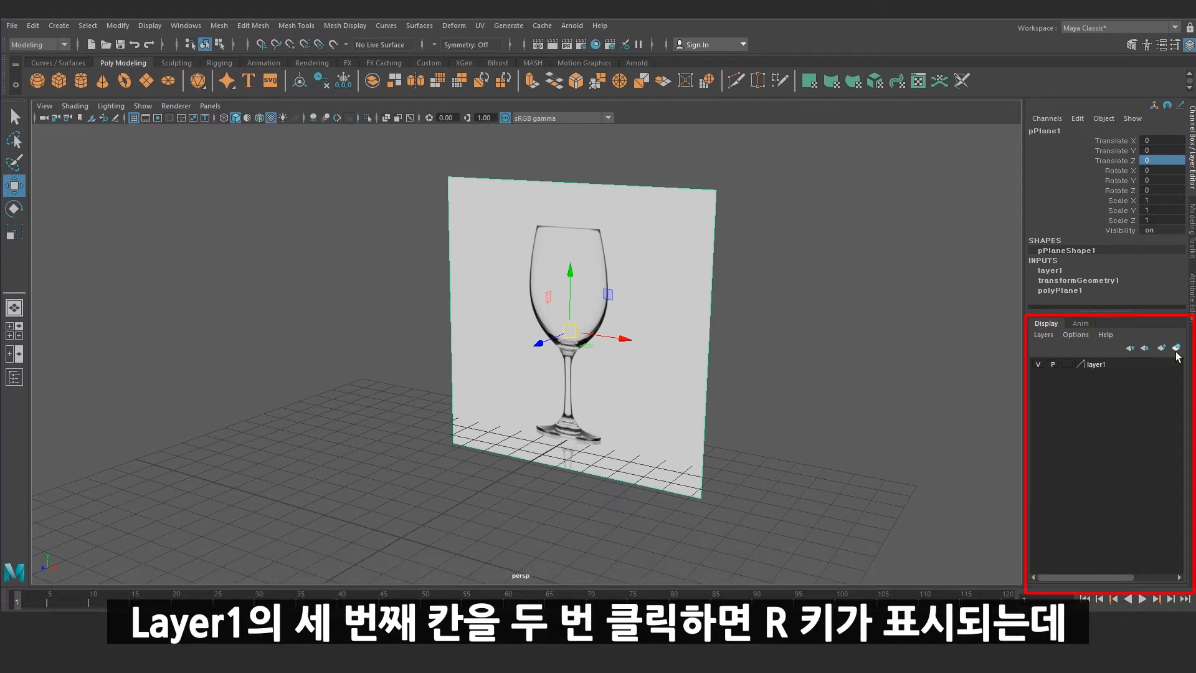
{"action": "left_click", "coordinate": [1066, 365]}
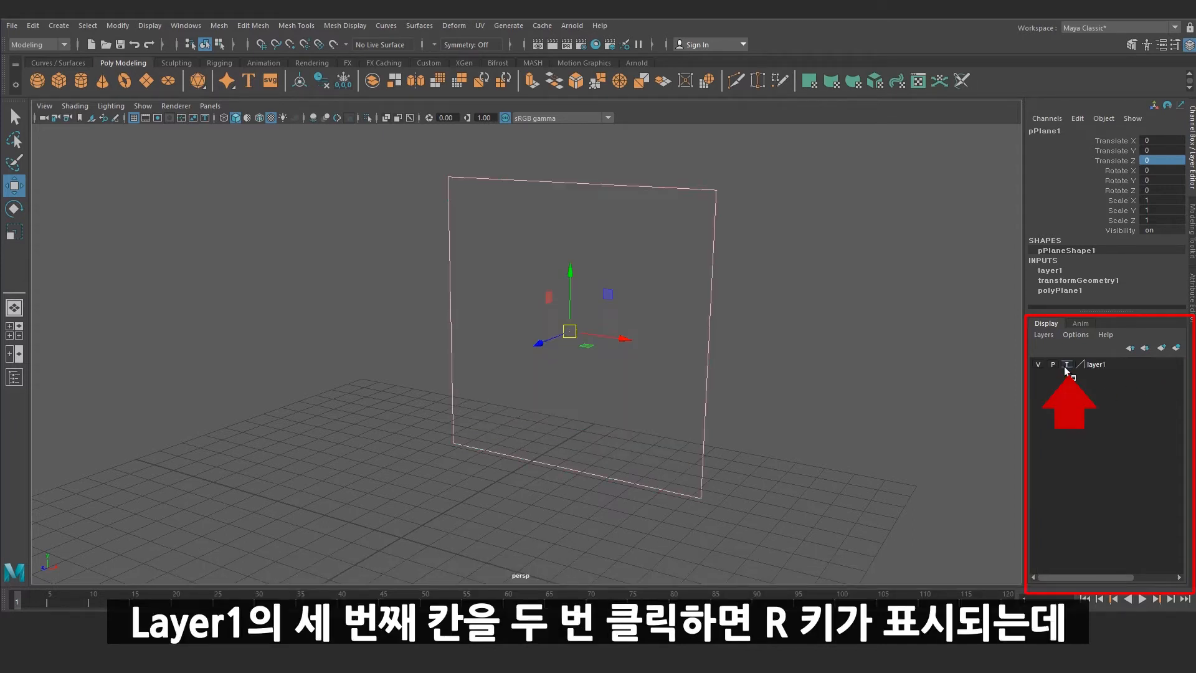
{"action": "left_click", "coordinate": [1065, 365]}
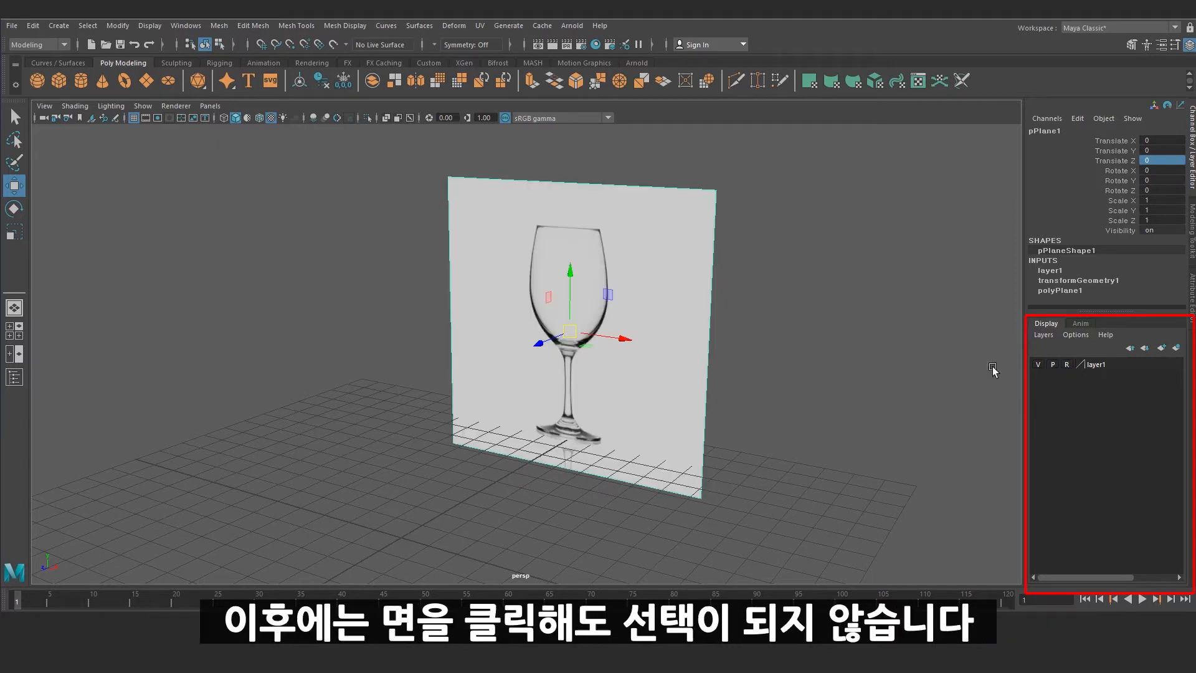
{"action": "left_click", "coordinate": [635, 335]}
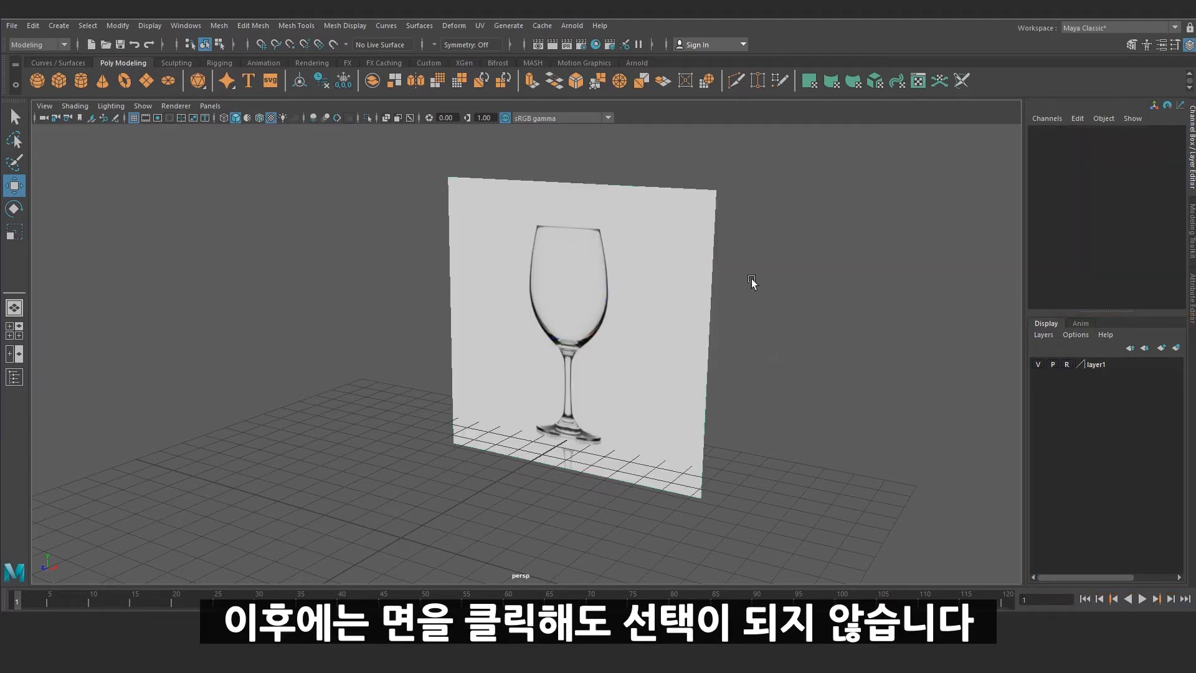
{"action": "left_click_drag", "start_coordinate": [547, 224], "coordinate": [839, 407]}
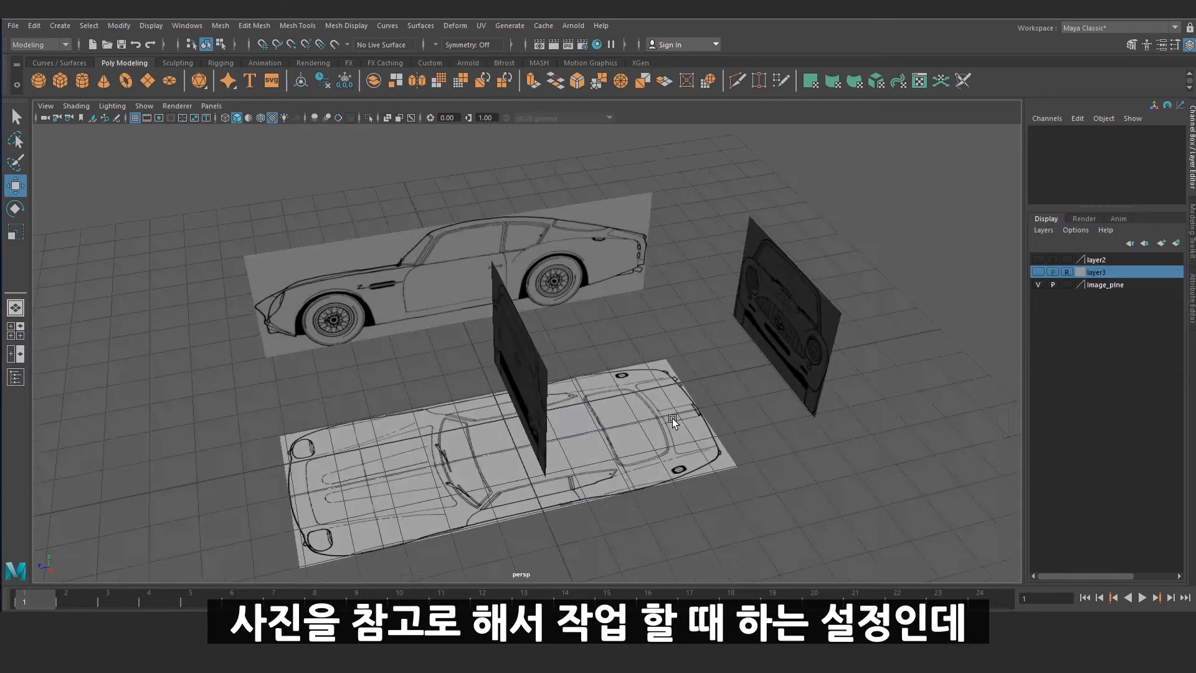
Step: Show the hidden layers in the car scene and examine the car model against its front, rear, side and top reference planes
{"action": "left_click_drag", "start_coordinate": [672, 418], "coordinate": [713, 395], "text": "alt"}
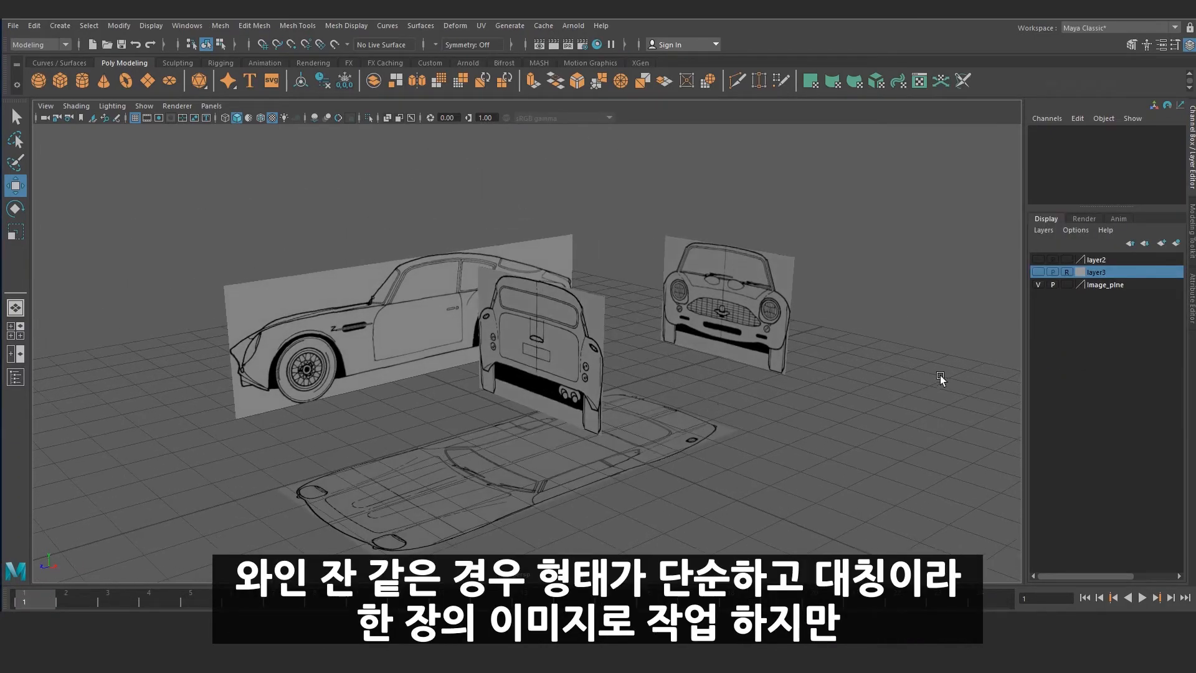
{"action": "left_click", "coordinate": [1039, 259]}
{"action": "left_click_drag", "start_coordinate": [873, 293], "coordinate": [682, 342], "text": "alt"}
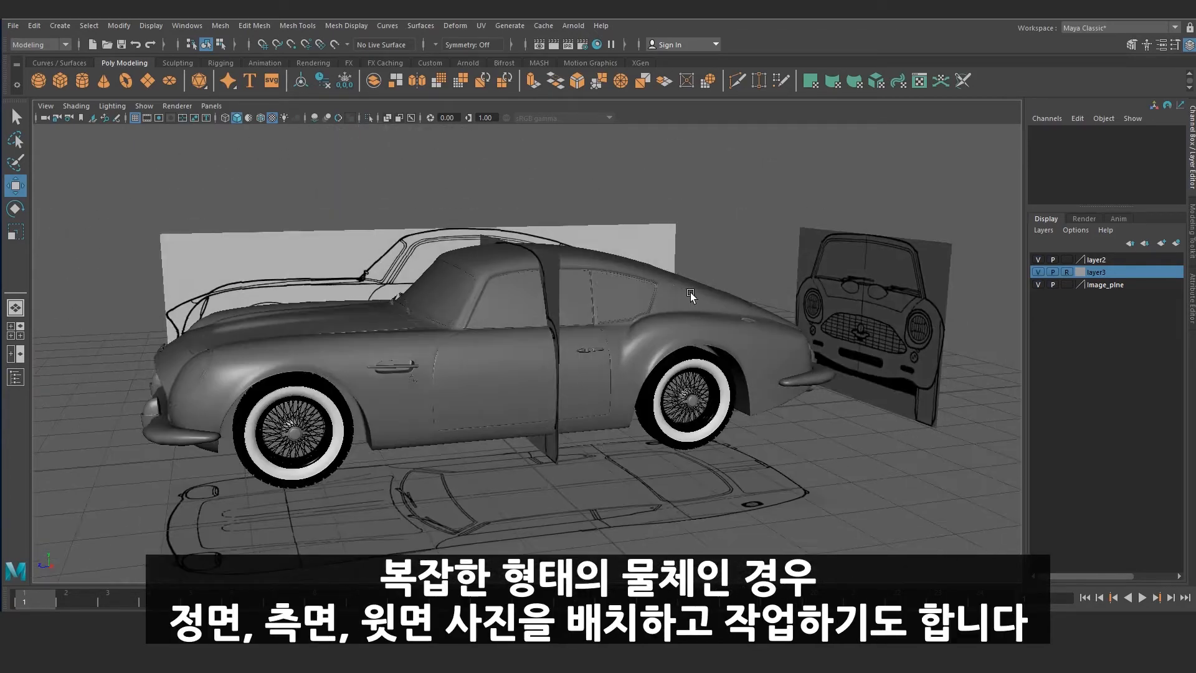
{"action": "left_click_drag", "start_coordinate": [692, 296], "coordinate": [771, 304], "text": "alt"}
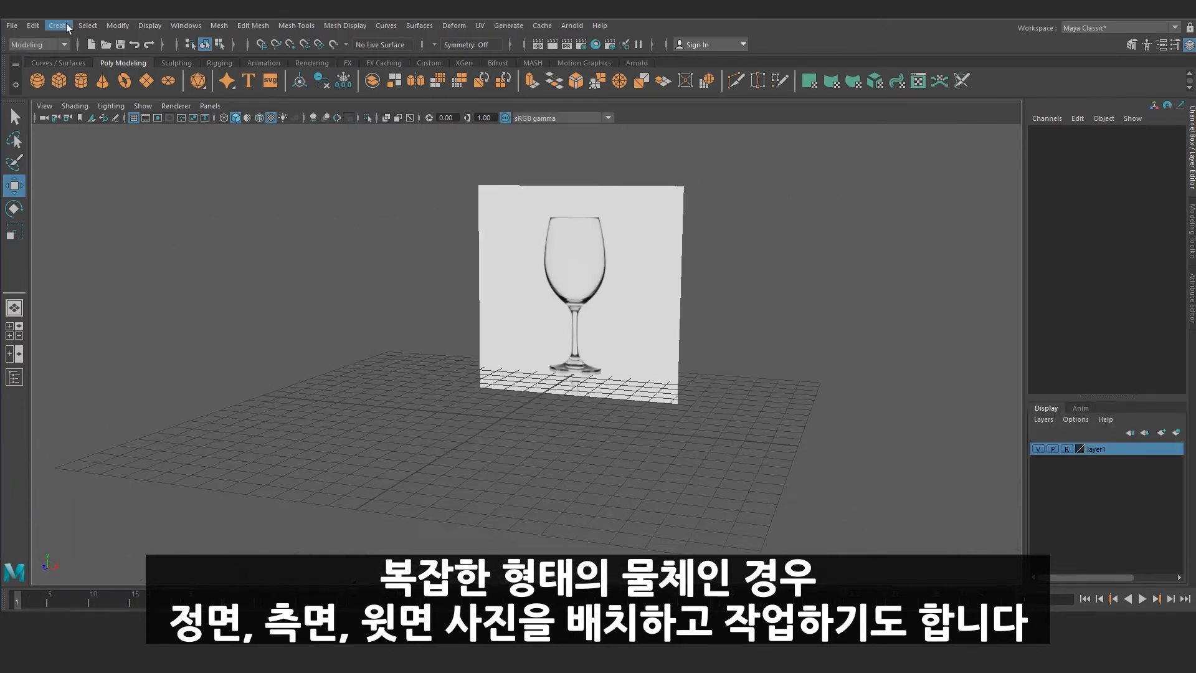
Step: Create a polygon cylinder at the origin in the wine glass scene
{"action": "left_click", "coordinate": [59, 26]}
{"action": "mouse_move", "coordinate": [96, 69]}
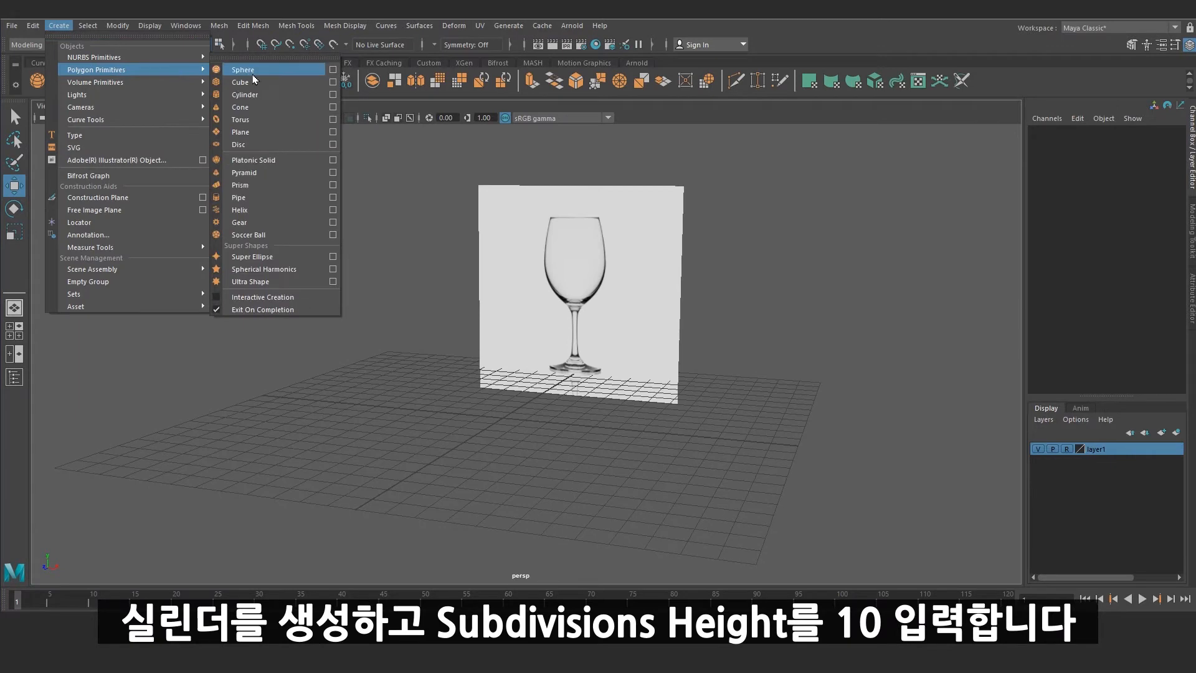
{"action": "left_click", "coordinate": [267, 98]}
{"action": "key", "text": "r"}
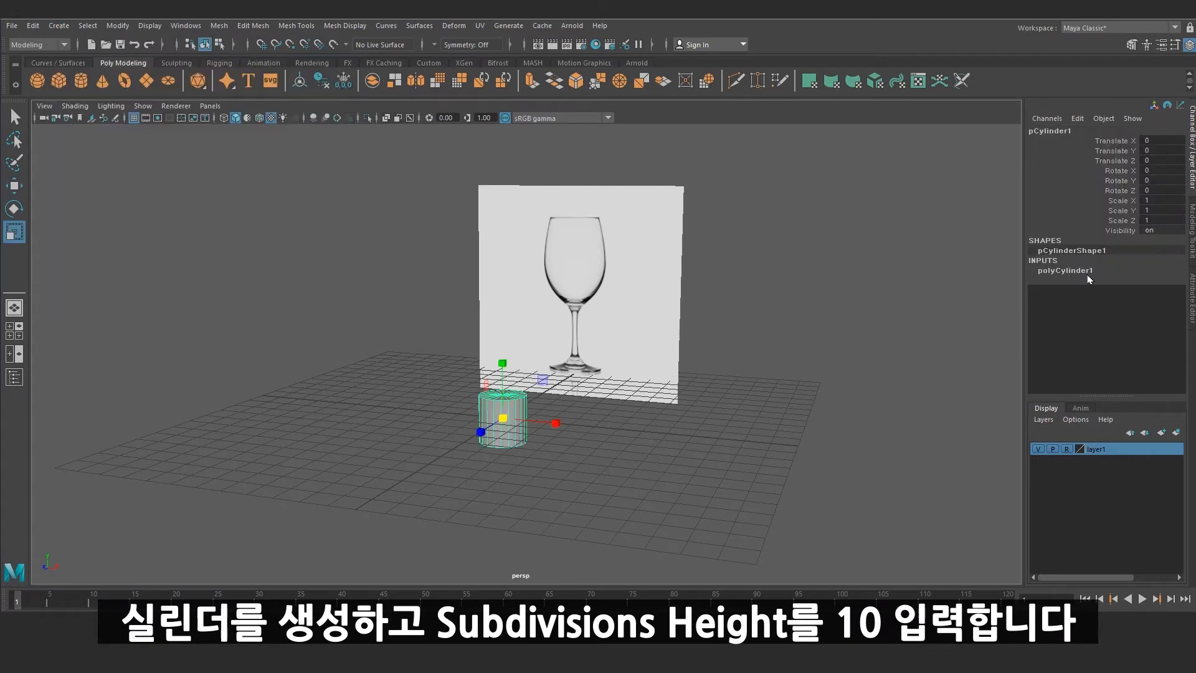
Step: Set the cylinder's Subdivisions Height to 10 and its Subdivisions Axis to 12
{"action": "left_click", "coordinate": [1066, 270]}
{"action": "left_click", "coordinate": [1119, 311]}
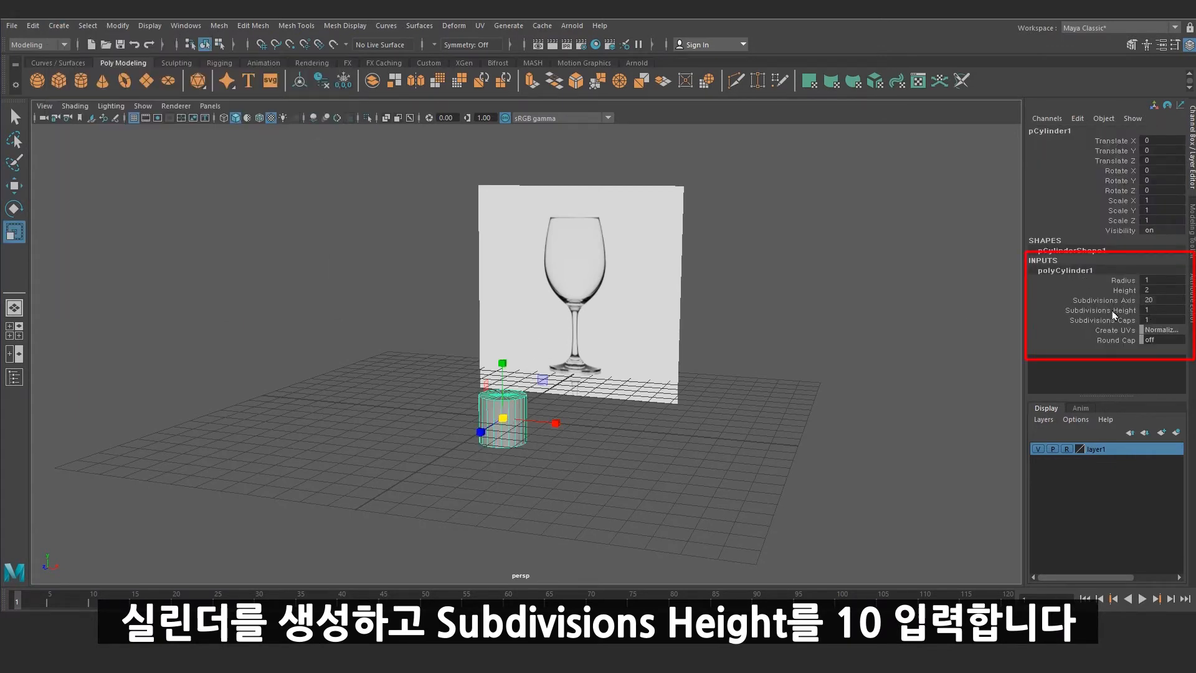
{"action": "left_click", "coordinate": [1170, 308]}
{"action": "type", "text": "10"}
{"action": "key", "text": "Return"}
{"action": "left_click", "coordinate": [1164, 300]}
{"action": "type", "text": "12"}
{"action": "key", "text": "Return"}
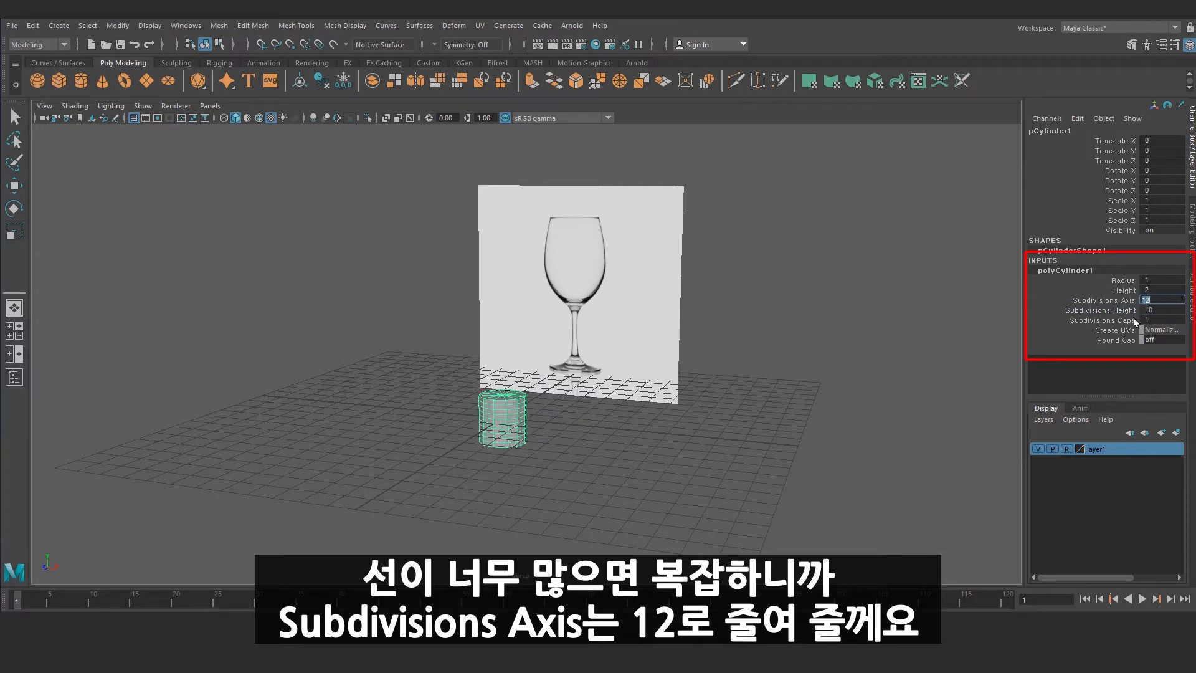
Step: Stretch the cylinder vertically to a Scale Y of about 3.4
{"action": "key", "text": "r"}
{"action": "left_click_drag", "start_coordinate": [682, 436], "coordinate": [648, 430], "text": "alt"}
{"action": "left_click_drag", "start_coordinate": [509, 368], "coordinate": [518, 255]}
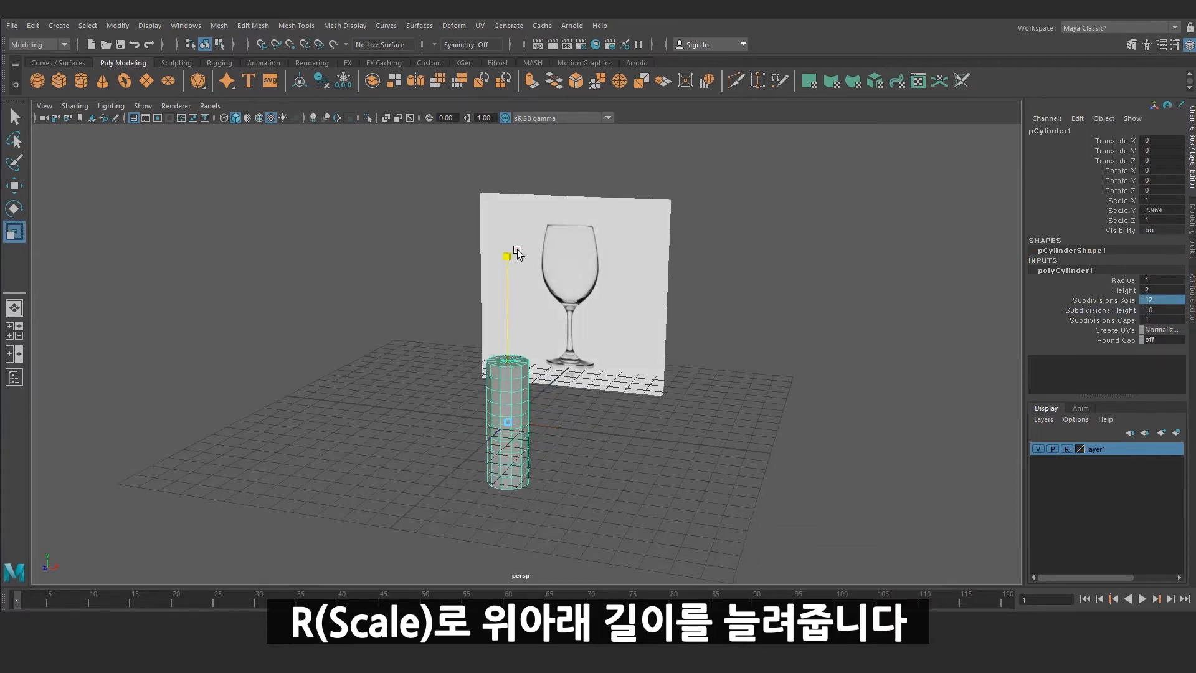
Step: In the front view, raise the cylinder to Translate Y about 4.14 and scale it to about 1.34 wide and 3.77 high, matching the reference glass
{"action": "key", "text": "space"}
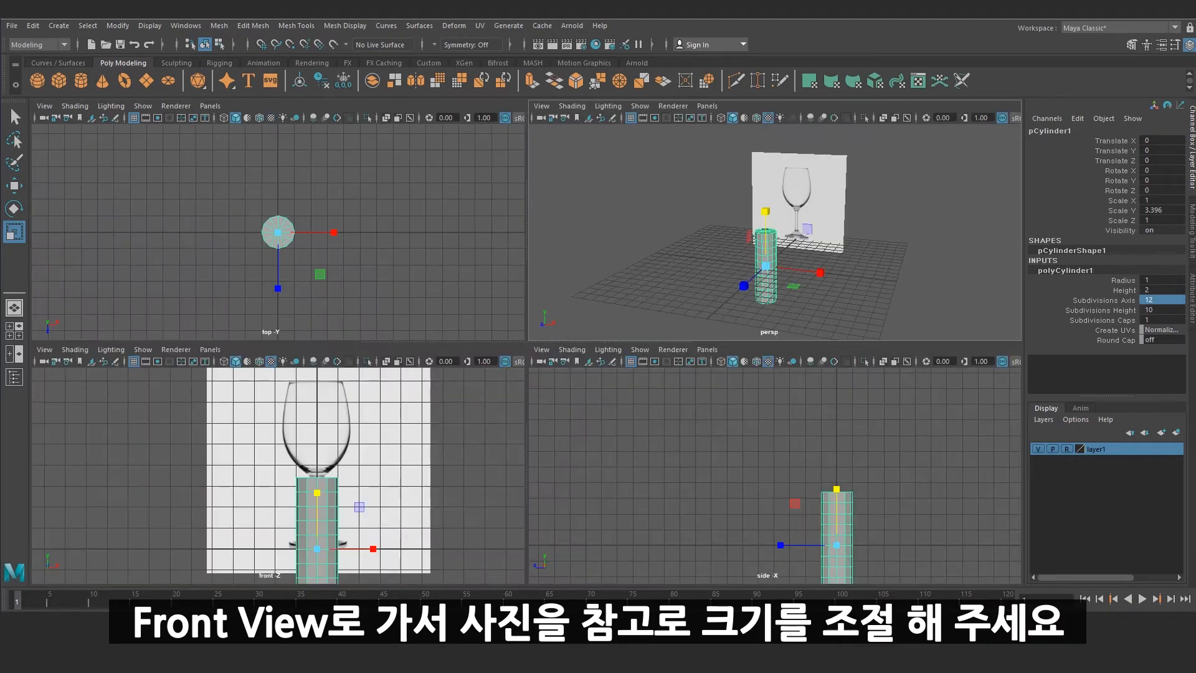
{"action": "left_click", "coordinate": [410, 454]}
{"action": "key", "text": "space"}
{"action": "left_click", "coordinate": [577, 439]}
{"action": "key", "text": "w"}
{"action": "left_click_drag", "start_coordinate": [631, 420], "coordinate": [611, 268]}
{"action": "key", "text": "r"}
{"action": "key", "text": "w"}
{"action": "key", "text": "r"}
{"action": "left_click_drag", "start_coordinate": [607, 326], "coordinate": [673, 323]}
{"action": "left_click_drag", "start_coordinate": [605, 270], "coordinate": [611, 288]}
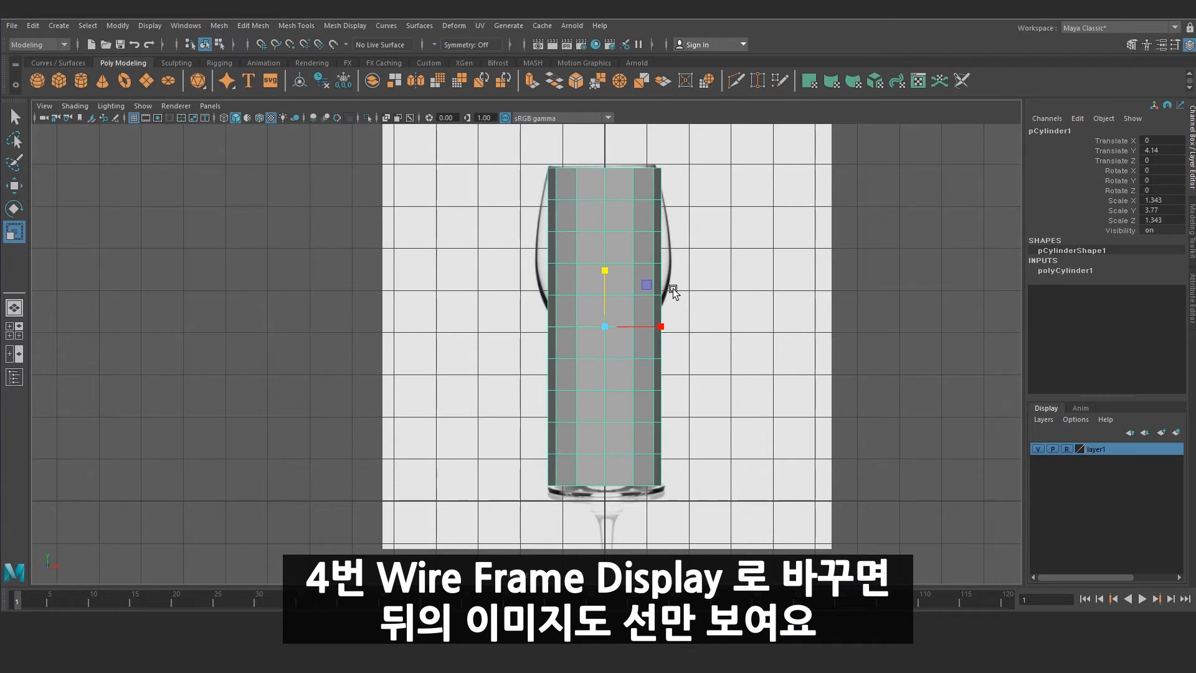
Step: Check the cylinder in wireframe display and return to textured shading
{"action": "key", "text": "4"}
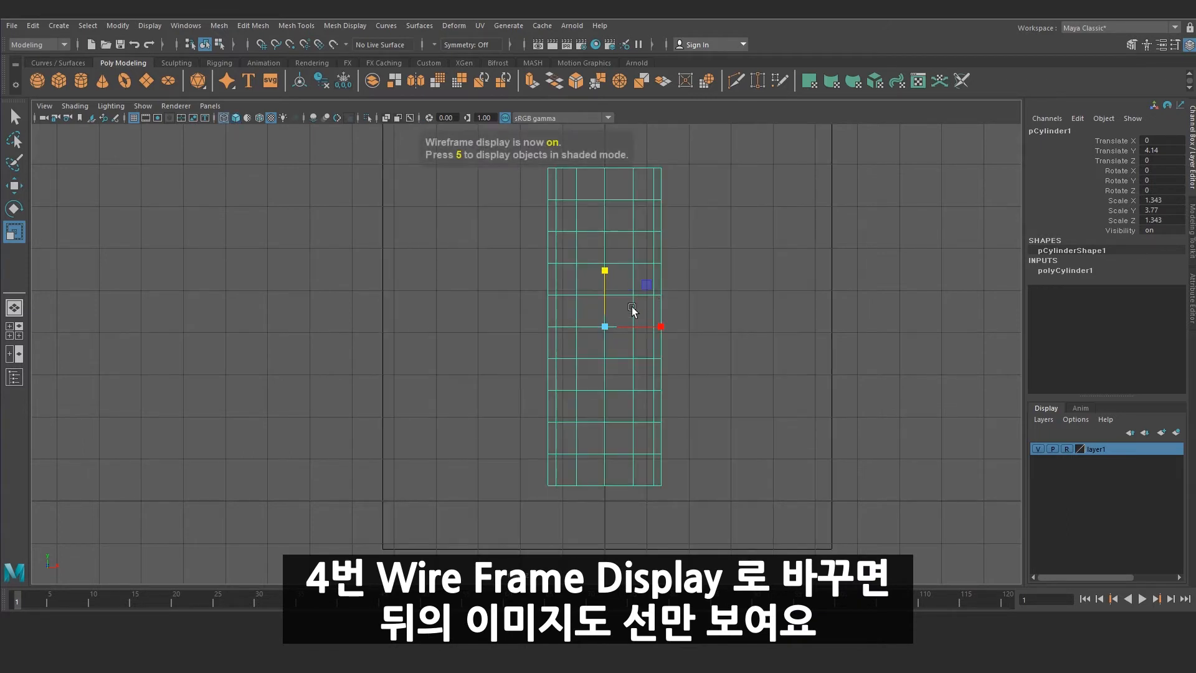
{"action": "key", "text": "6"}
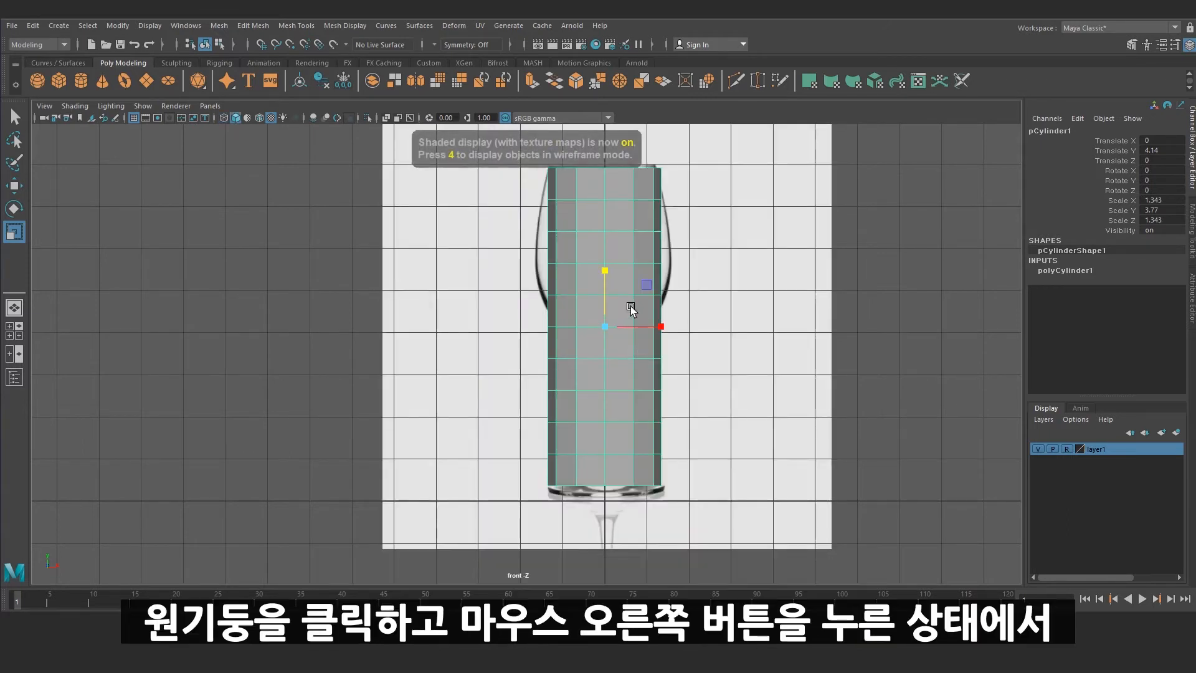
Step: Assign a new Lambert material to the cylinder and raise its Transparency so the reference glass shows through
{"action": "right_click", "coordinate": [633, 185]}
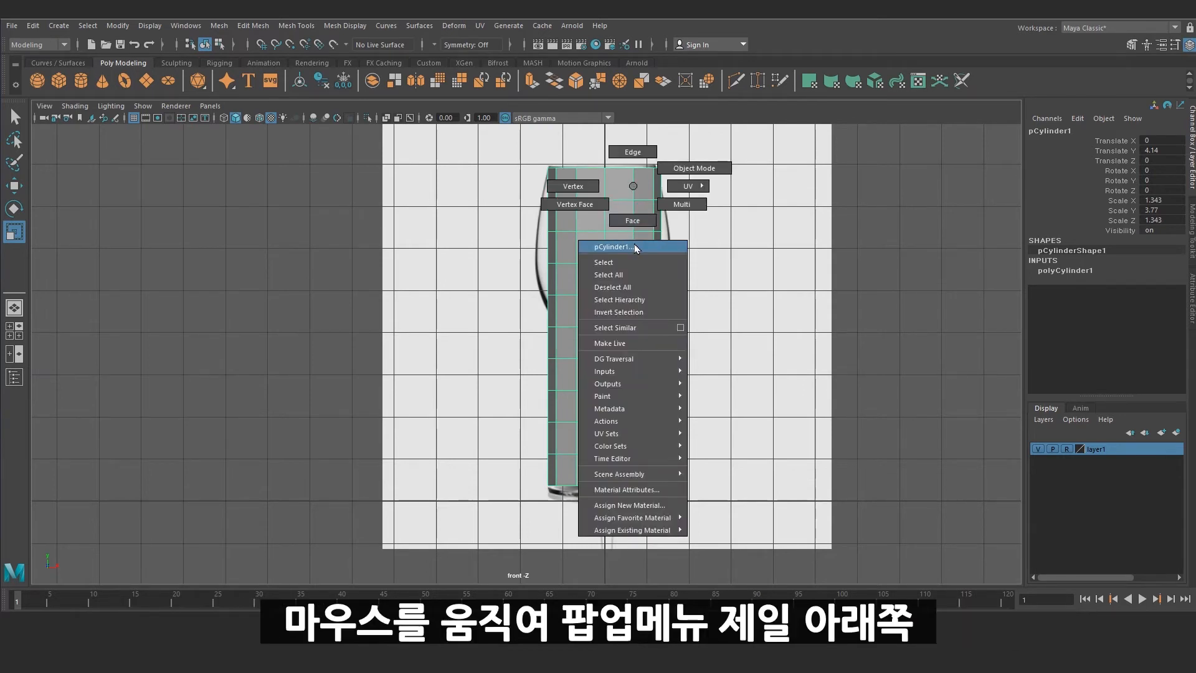
{"action": "right_click_drag", "start_coordinate": [641, 319], "coordinate": [727, 547]}
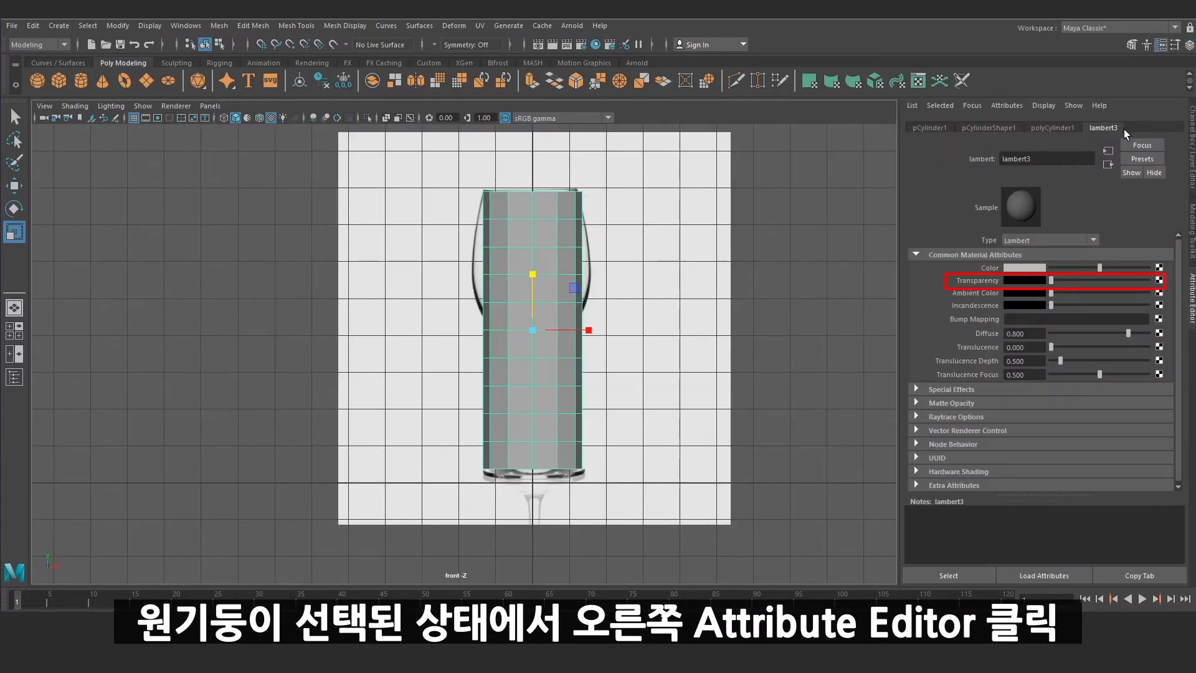
{"action": "left_click_drag", "start_coordinate": [1061, 286], "coordinate": [1112, 288]}
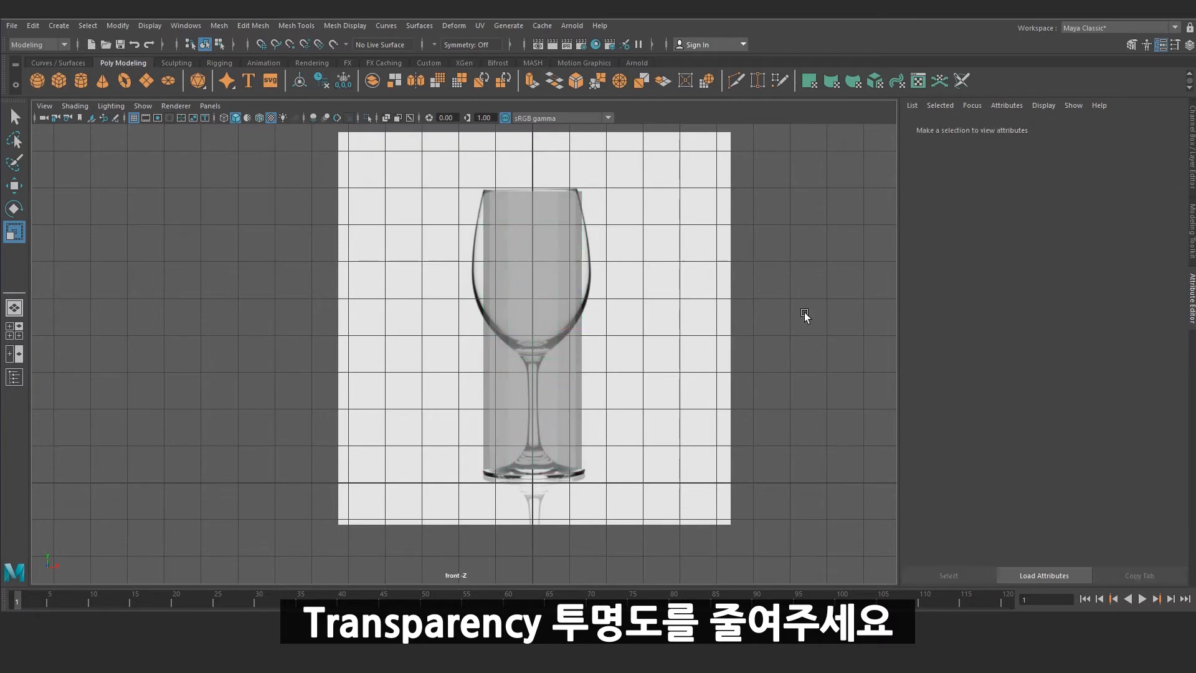
Step: Open the Hypershade, graph the network of lambert2, and enlarge the graph area to examine its nodes
{"action": "left_click", "coordinate": [186, 26]}
{"action": "mouse_move", "coordinate": [259, 114]}
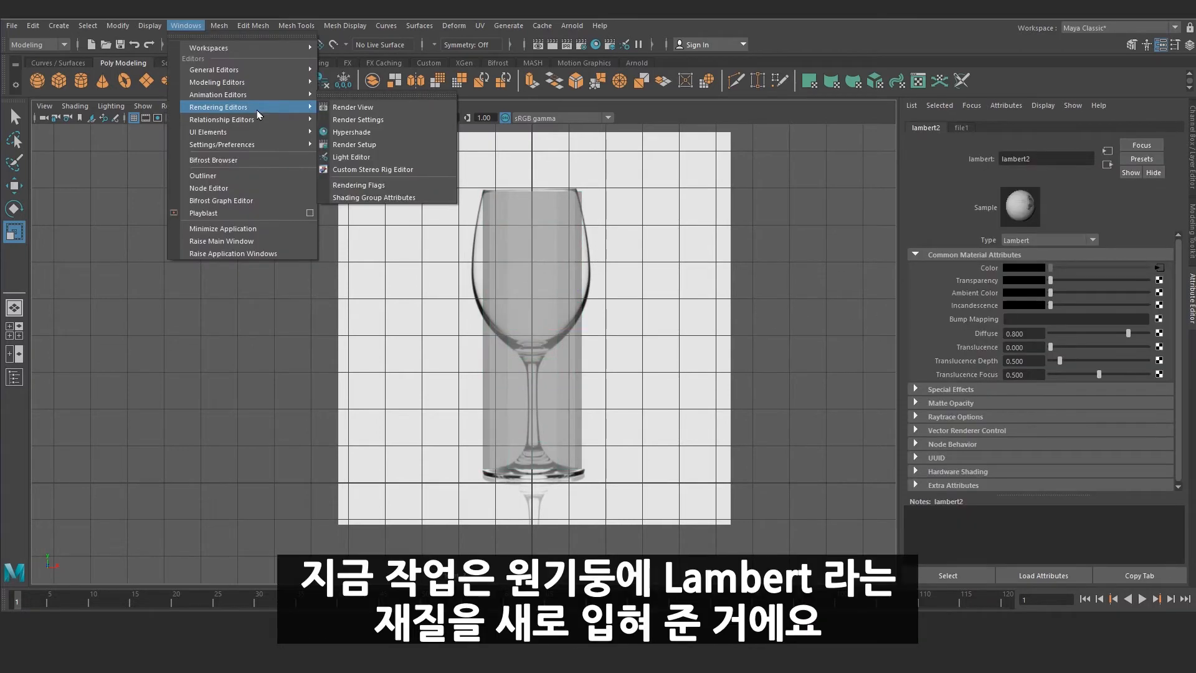
{"action": "left_click", "coordinate": [356, 121]}
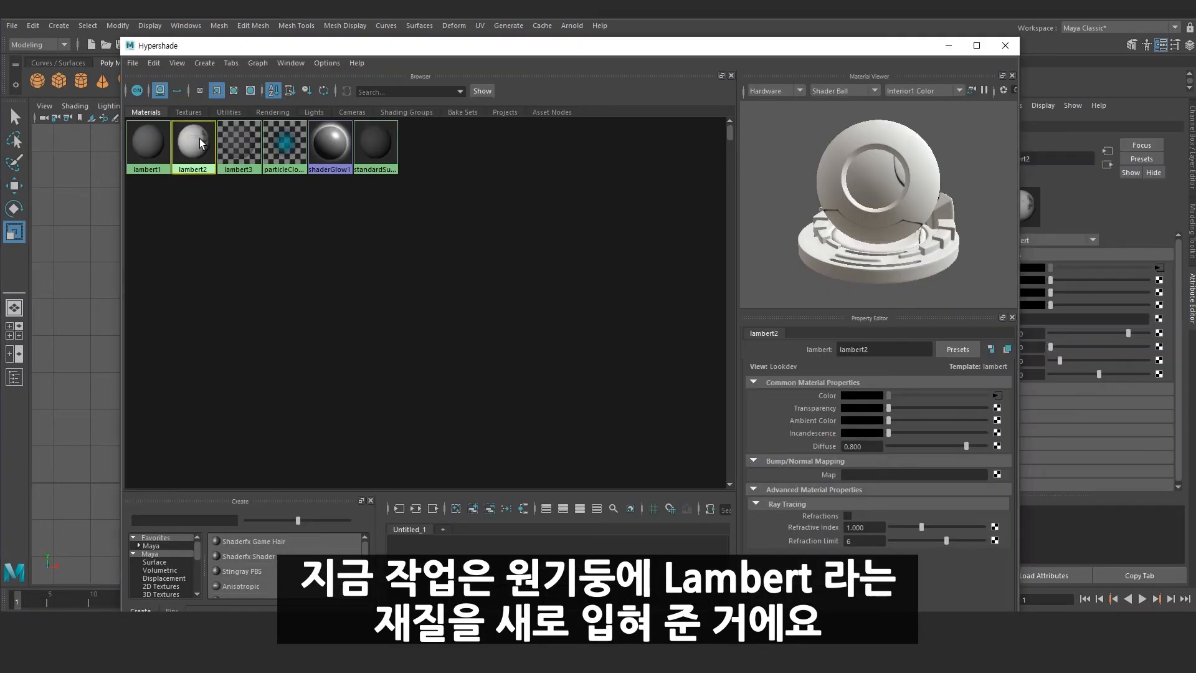
{"action": "right_click", "coordinate": [202, 145]}
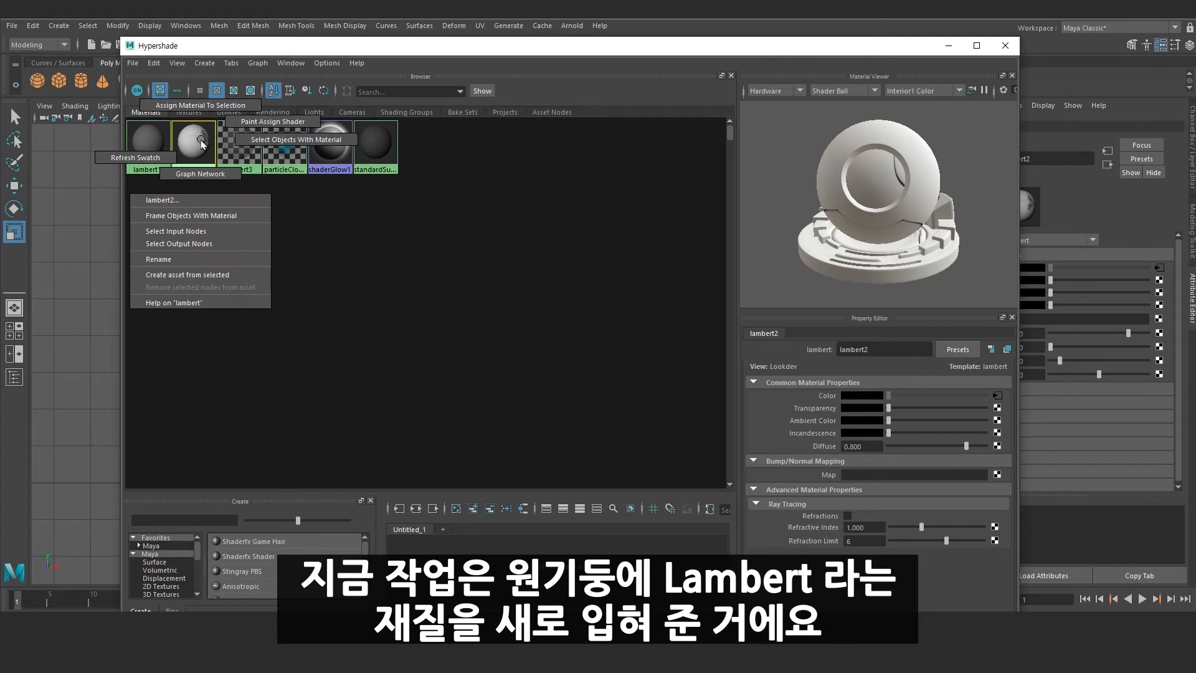
{"action": "left_click", "coordinate": [205, 178]}
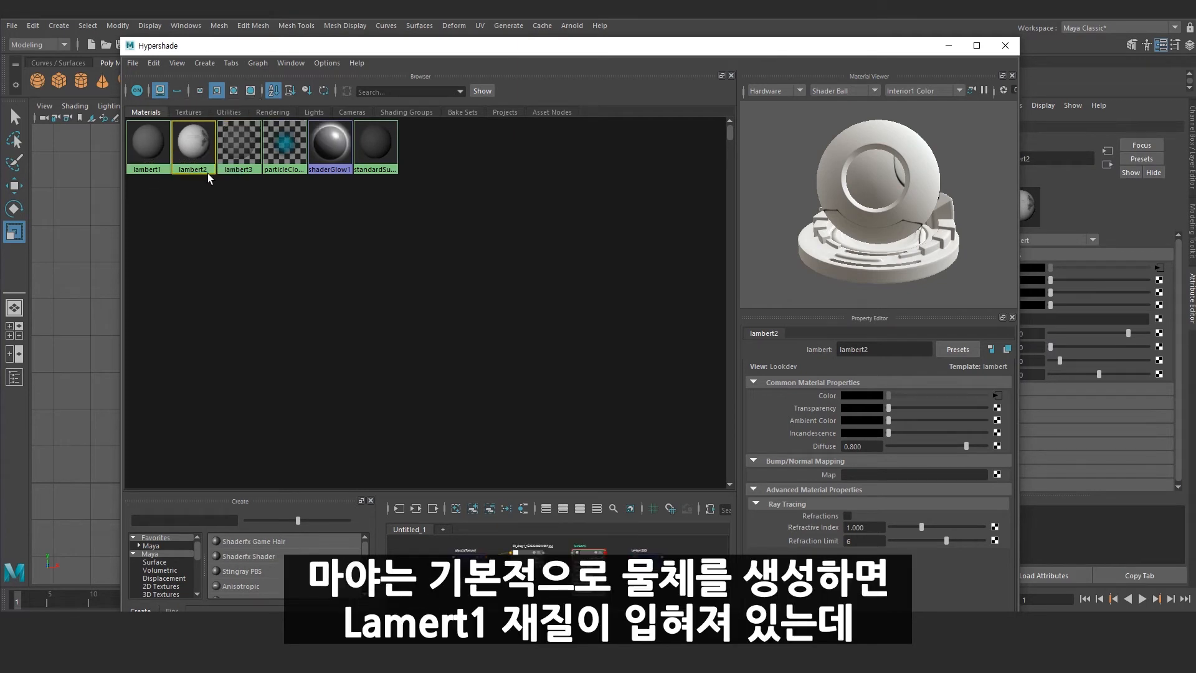
{"action": "left_click_drag", "start_coordinate": [436, 492], "coordinate": [459, 198]}
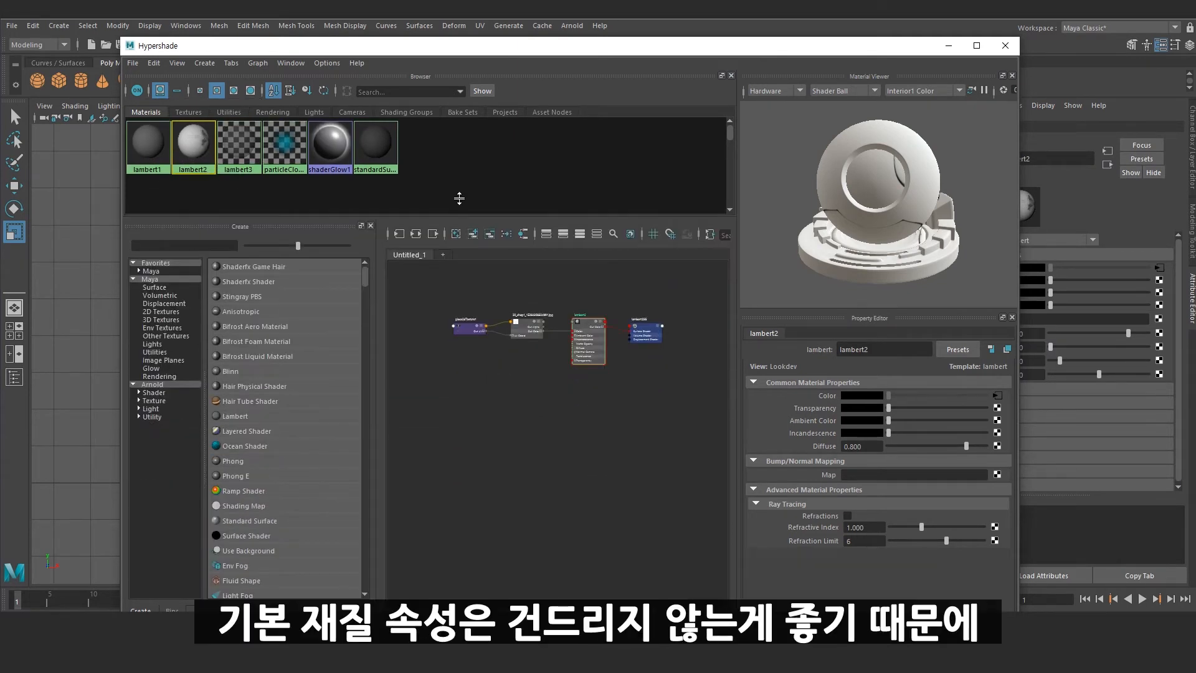
{"action": "scroll", "coordinate": [604, 409], "scroll_direction": "up", "scroll_amount": 8}
{"action": "scroll", "coordinate": [620, 476], "scroll_direction": "down", "scroll_amount": 7}
{"action": "scroll", "coordinate": [537, 428], "scroll_direction": "up", "scroll_amount": 2}
{"action": "scroll", "coordinate": [537, 429], "scroll_direction": "down", "scroll_amount": 2}
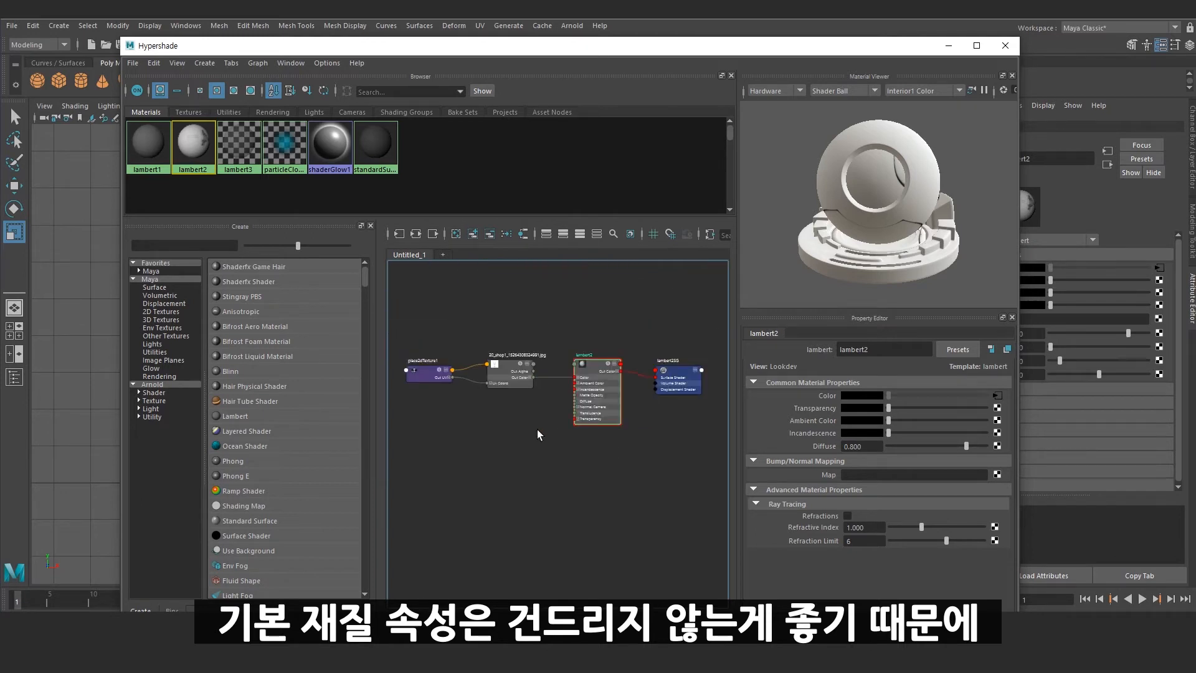
Step: Graph the network of lambert3 and compare it with the image-textured network of lambert2
{"action": "right_click", "coordinate": [236, 156]}
{"action": "left_click", "coordinate": [234, 179]}
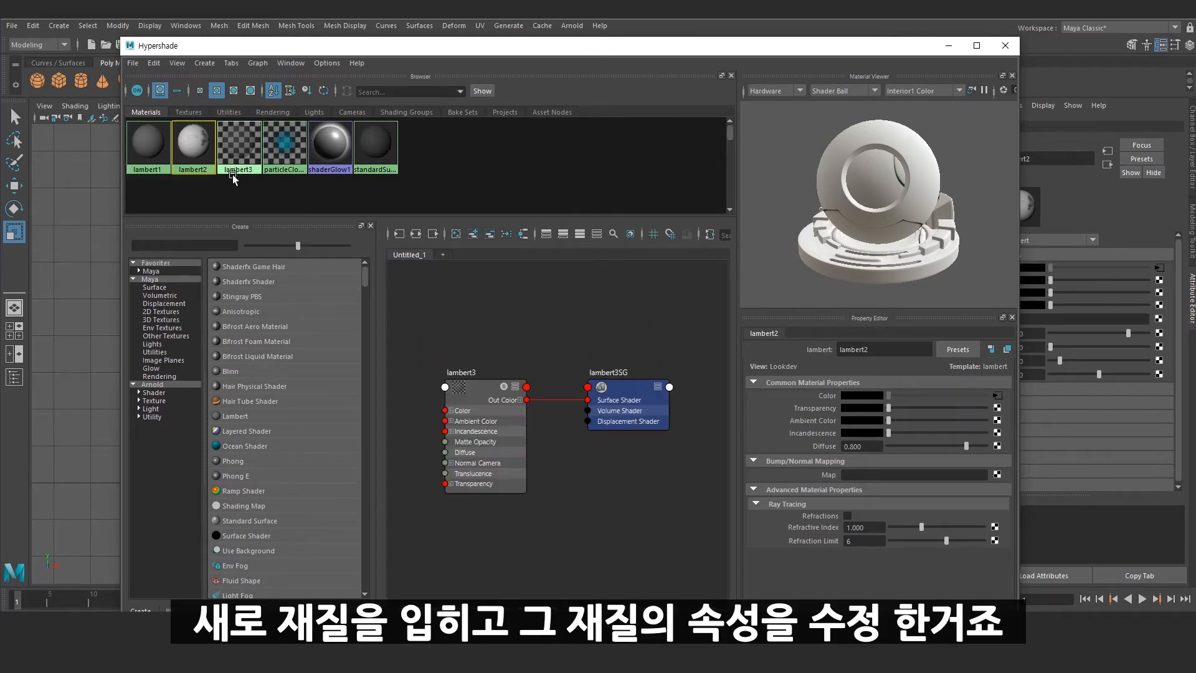
{"action": "right_click", "coordinate": [196, 146]}
{"action": "left_click", "coordinate": [200, 177]}
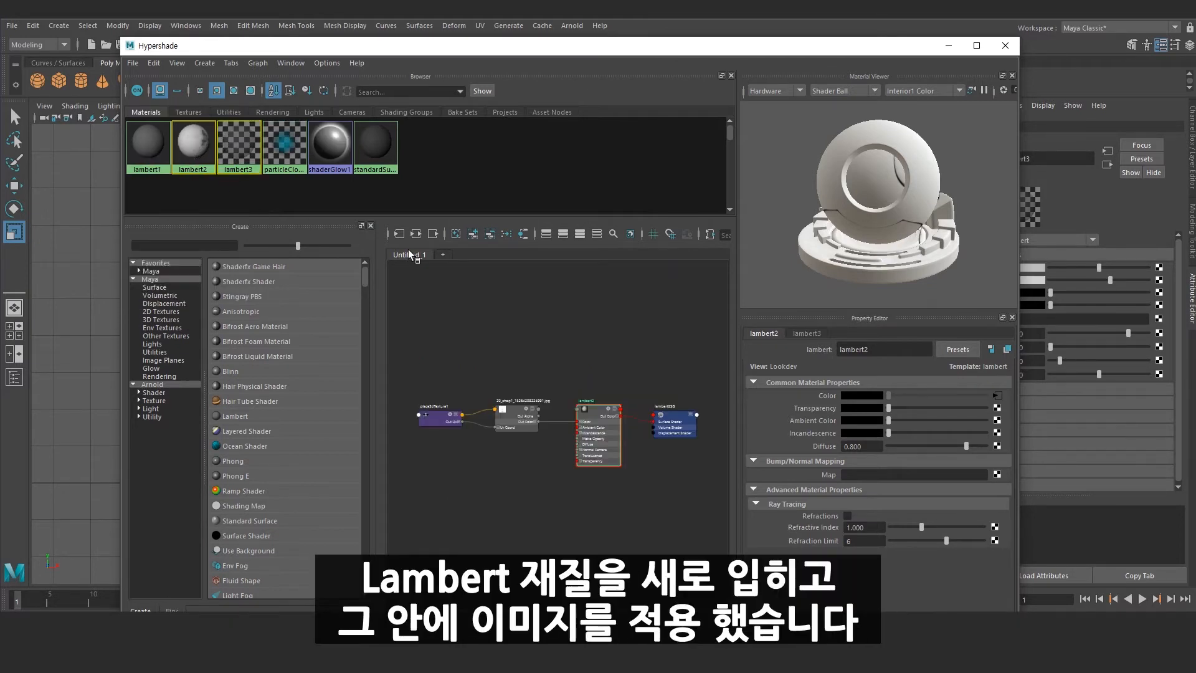
{"action": "scroll", "coordinate": [568, 458], "scroll_direction": "up", "scroll_amount": 1}
{"action": "scroll", "coordinate": [569, 458], "scroll_direction": "down", "scroll_amount": 1}
{"action": "scroll", "coordinate": [572, 459], "scroll_direction": "up", "scroll_amount": 1}
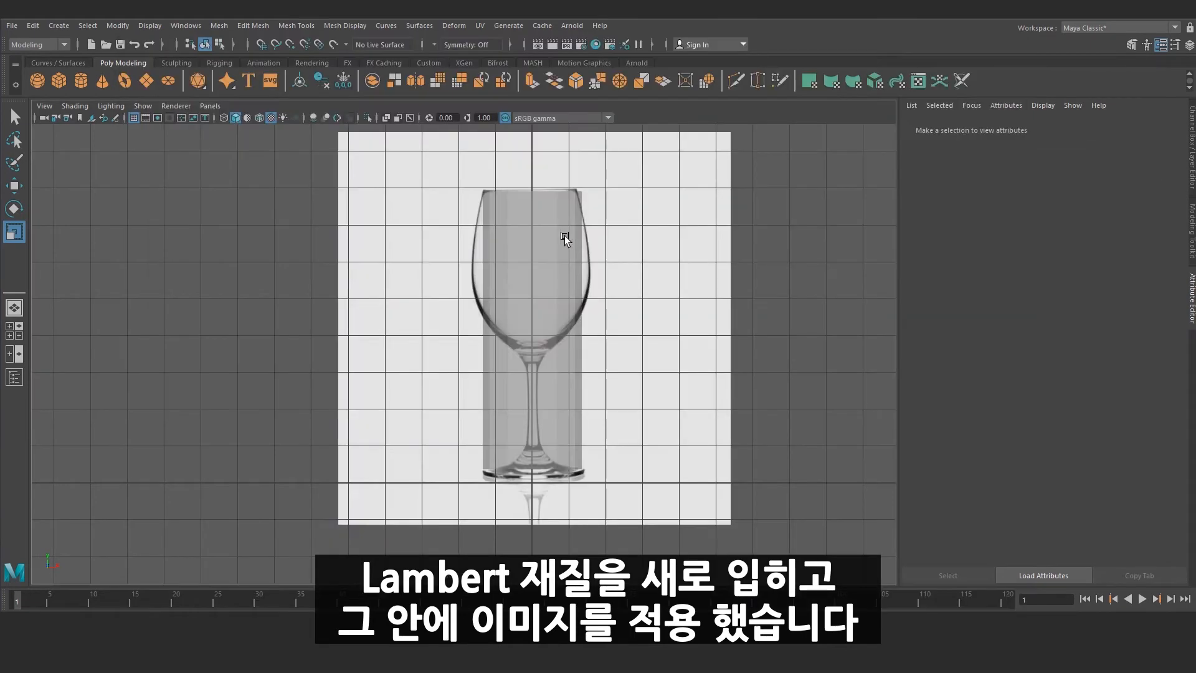
Step: Switch the cylinder to vertex mode and scale its uppermost vertex rows to match the rim and upper bowl of the reference
{"action": "left_click", "coordinate": [565, 236]}
{"action": "right_click_drag", "start_coordinate": [555, 222], "coordinate": [504, 227]}
{"action": "left_click_drag", "start_coordinate": [450, 182], "coordinate": [621, 207]}
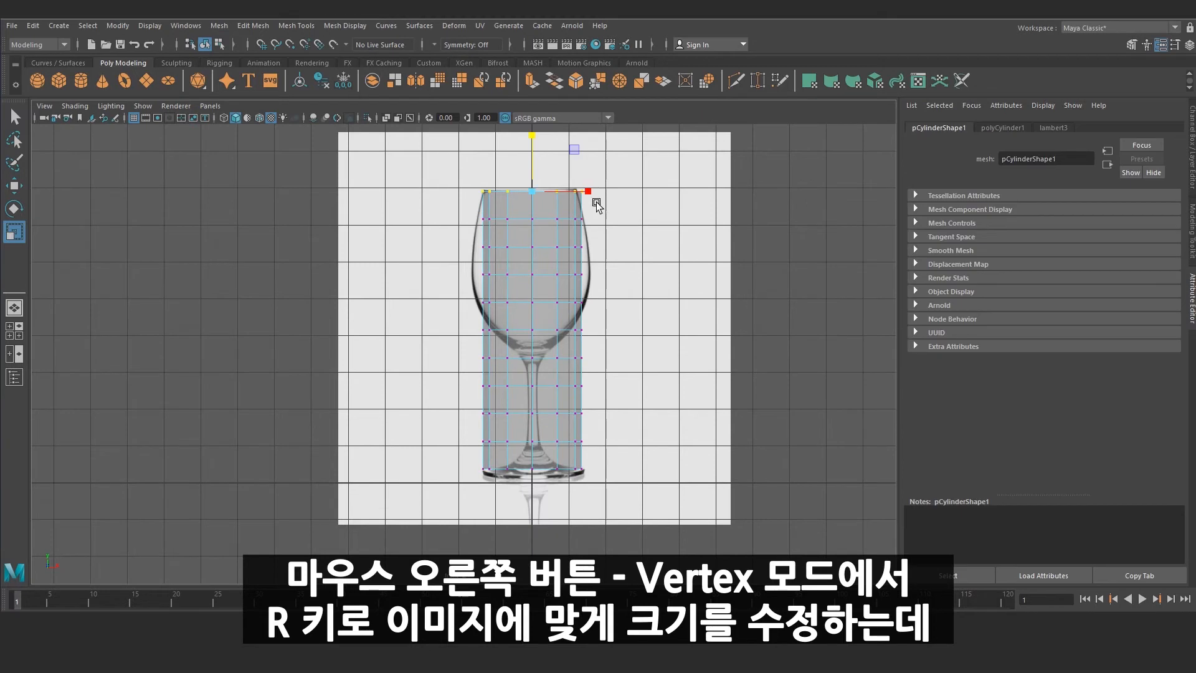
{"action": "left_click_drag", "start_coordinate": [531, 194], "coordinate": [527, 194]}
{"action": "left_click_drag", "start_coordinate": [468, 209], "coordinate": [543, 220]}
{"action": "left_click_drag", "start_coordinate": [473, 234], "coordinate": [599, 255]}
{"action": "left_click_drag", "start_coordinate": [532, 247], "coordinate": [550, 248]}
Step: Scale the vertex rows of the middle and lower bowl to follow the reference outline
{"action": "left_click_drag", "start_coordinate": [608, 305], "coordinate": [461, 265]}
{"action": "left_click_drag", "start_coordinate": [532, 288], "coordinate": [551, 291]}
{"action": "left_click_drag", "start_coordinate": [608, 296], "coordinate": [461, 315]}
{"action": "left_click_drag", "start_coordinate": [534, 305], "coordinate": [525, 306]}
{"action": "left_click_drag", "start_coordinate": [456, 323], "coordinate": [597, 339]}
{"action": "left_click_drag", "start_coordinate": [532, 330], "coordinate": [596, 368]}
Step: Narrow the vertex rows below the bowl to form the stem and fit the lowest rows to the flared base
{"action": "left_click_drag", "start_coordinate": [532, 358], "coordinate": [474, 356]}
{"action": "mouse_move", "coordinate": [469, 375]}
{"action": "left_mouse_down"}
{"action": "mouse_move", "coordinate": [595, 396]}
{"action": "mouse_move", "coordinate": [469, 393]}
{"action": "left_mouse_up"}
{"action": "left_click_drag", "start_coordinate": [468, 402], "coordinate": [595, 453]}
{"action": "left_click_drag", "start_coordinate": [532, 442], "coordinate": [535, 469]}
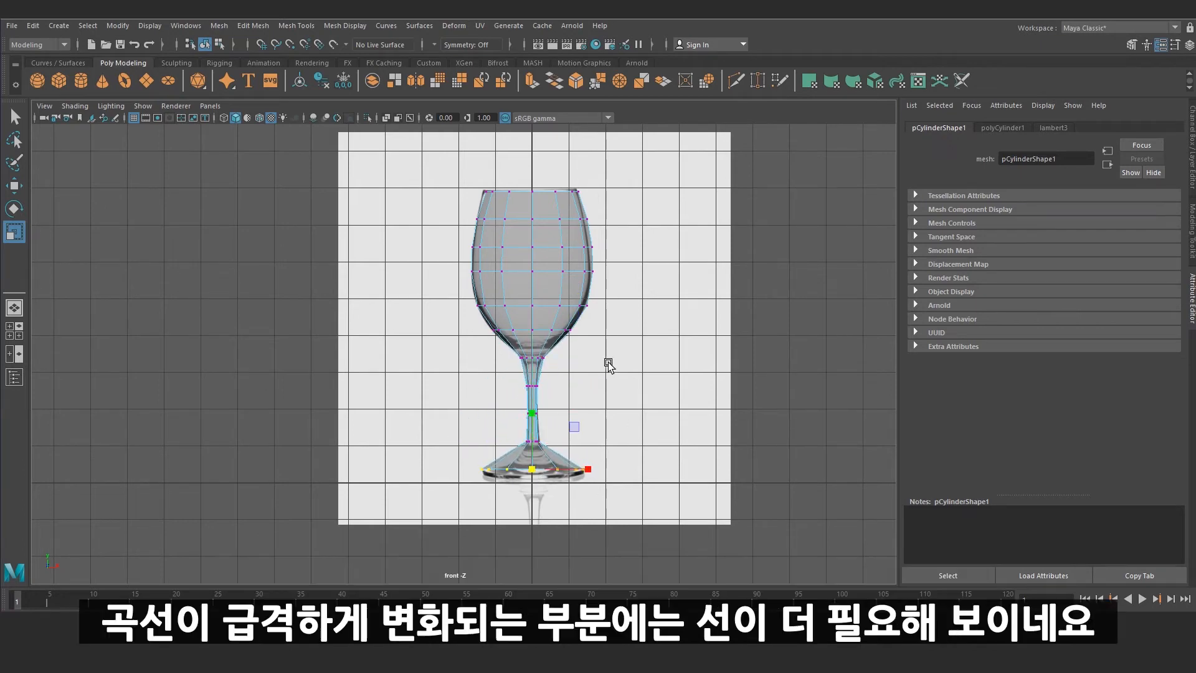
Step: Refine the widths of the vertex rows where the stem meets the bowl and the base, following the reference
{"action": "scroll", "coordinate": [592, 324], "scroll_direction": "up", "scroll_amount": 10}
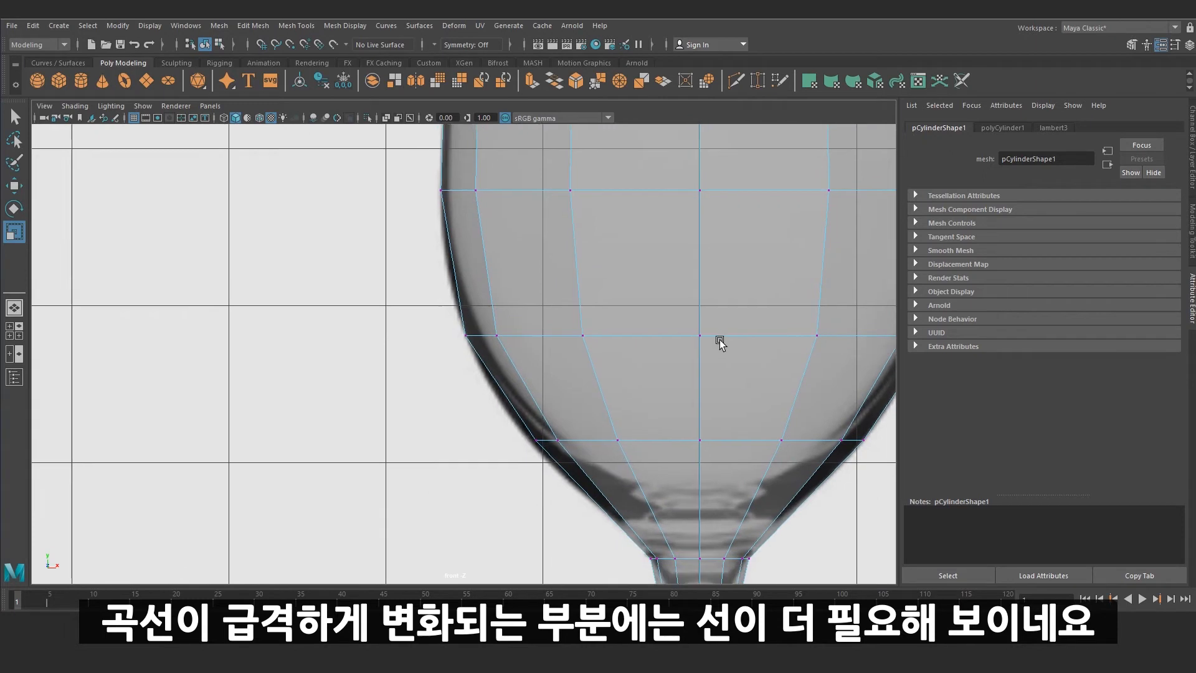
{"action": "middle_click_drag", "start_coordinate": [566, 441], "coordinate": [623, 260], "text": "alt"}
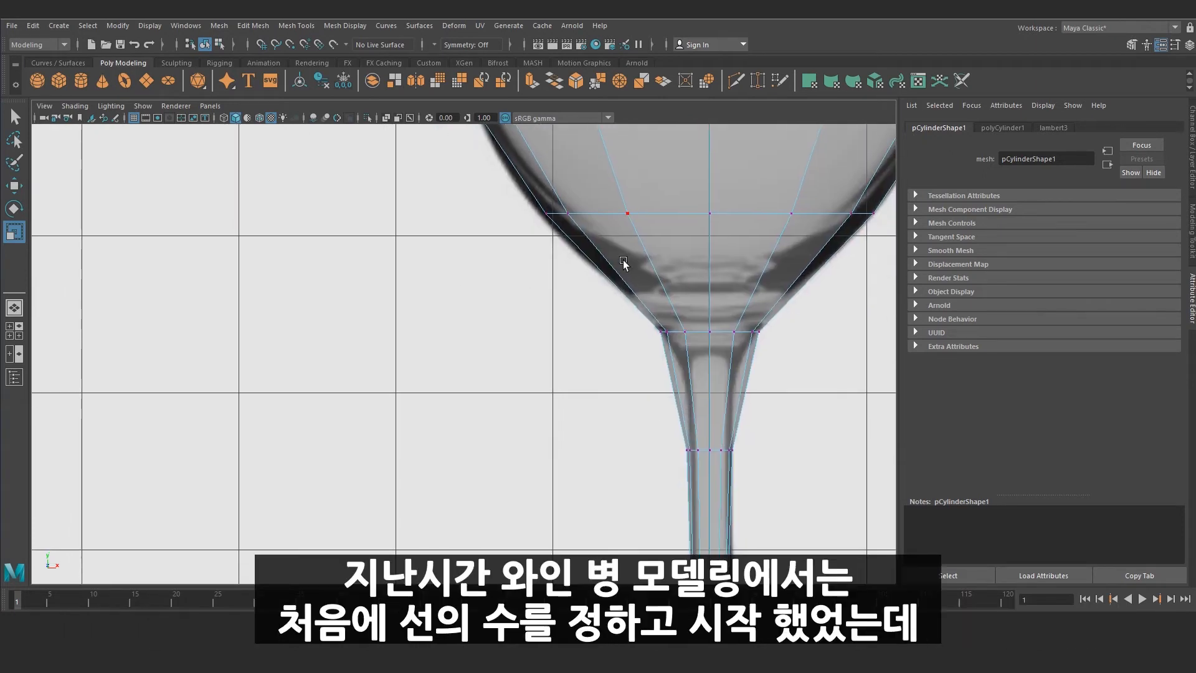
{"action": "left_click_drag", "start_coordinate": [769, 340], "coordinate": [682, 333]}
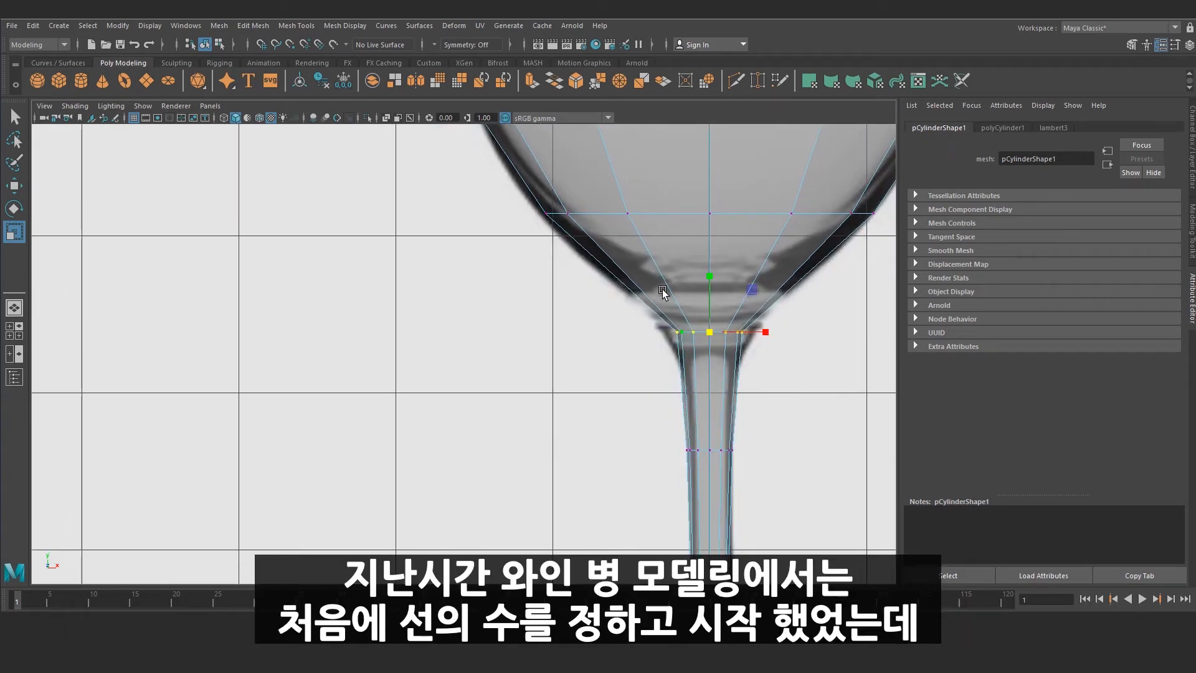
{"action": "middle_click_drag", "start_coordinate": [769, 443], "coordinate": [770, 324], "text": "alt"}
{"action": "middle_click_drag", "start_coordinate": [697, 486], "coordinate": [704, 206], "text": "alt"}
{"action": "left_click_drag", "start_coordinate": [634, 252], "coordinate": [795, 313]}
{"action": "mouse_move", "coordinate": [718, 292]}
{"action": "left_mouse_down"}
{"action": "mouse_move", "coordinate": [701, 293]}
{"action": "mouse_move", "coordinate": [716, 293]}
{"action": "left_mouse_up"}
{"action": "right_click_drag", "start_coordinate": [716, 293], "coordinate": [513, 312], "text": "alt"}
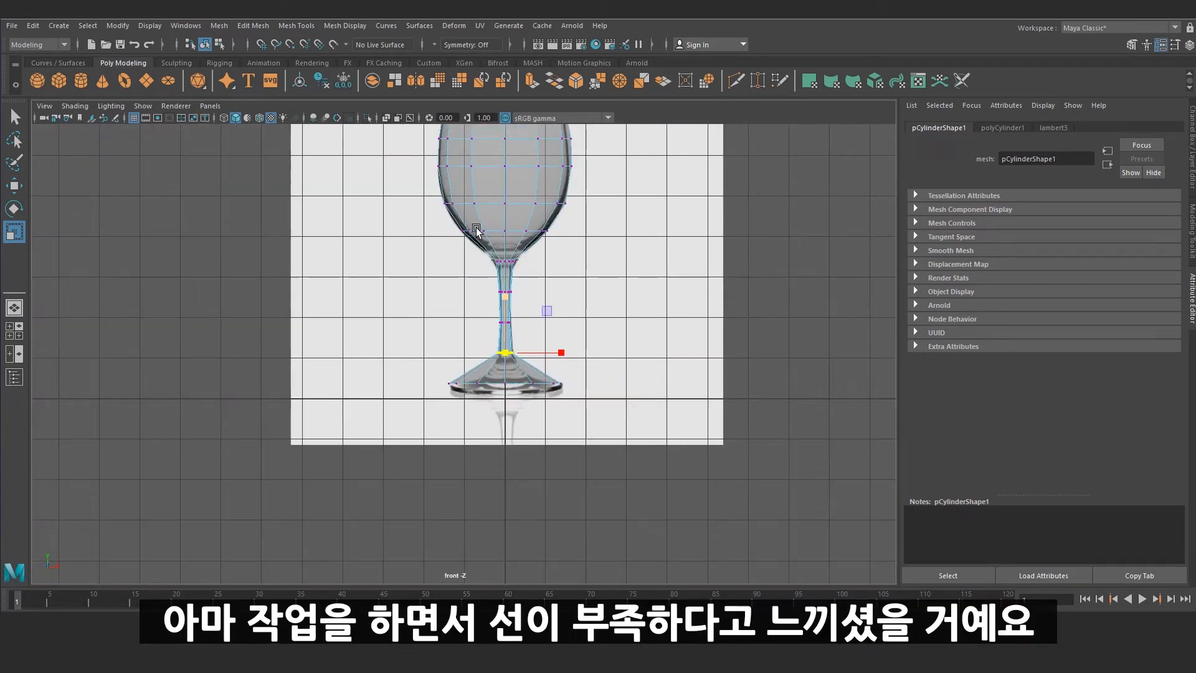
{"action": "middle_click_drag", "start_coordinate": [513, 311], "coordinate": [587, 311], "text": "alt"}
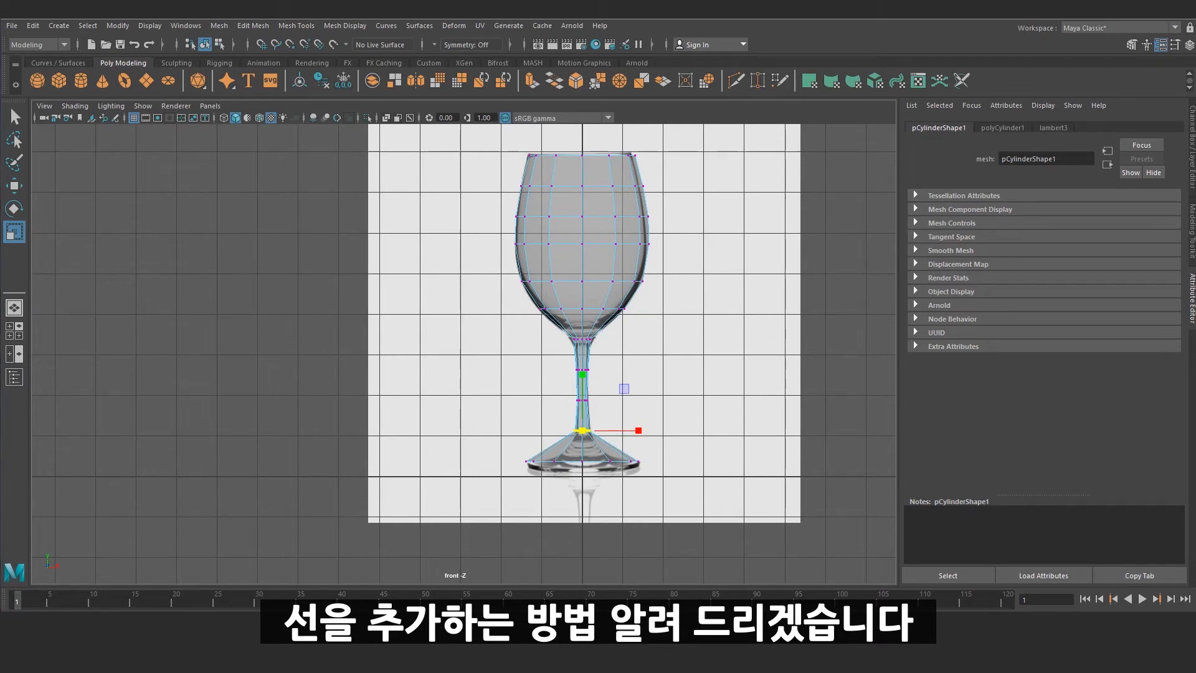
Step: Return to the perspective view and switch the glass back to object mode
{"action": "key", "text": "space"}
{"action": "key", "text": "space"}
{"action": "scroll", "coordinate": [567, 271], "scroll_direction": "up", "scroll_amount": 3}
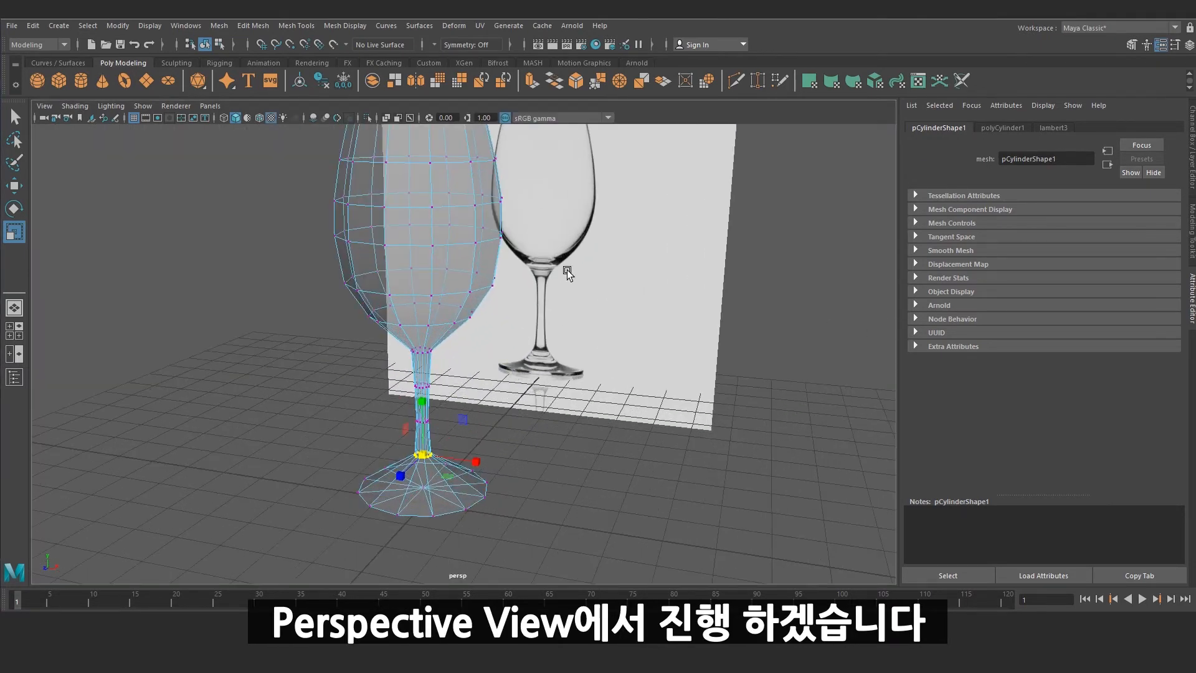
{"action": "middle_click_drag", "start_coordinate": [567, 271], "coordinate": [684, 301], "text": "alt"}
{"action": "right_click", "coordinate": [606, 278]}
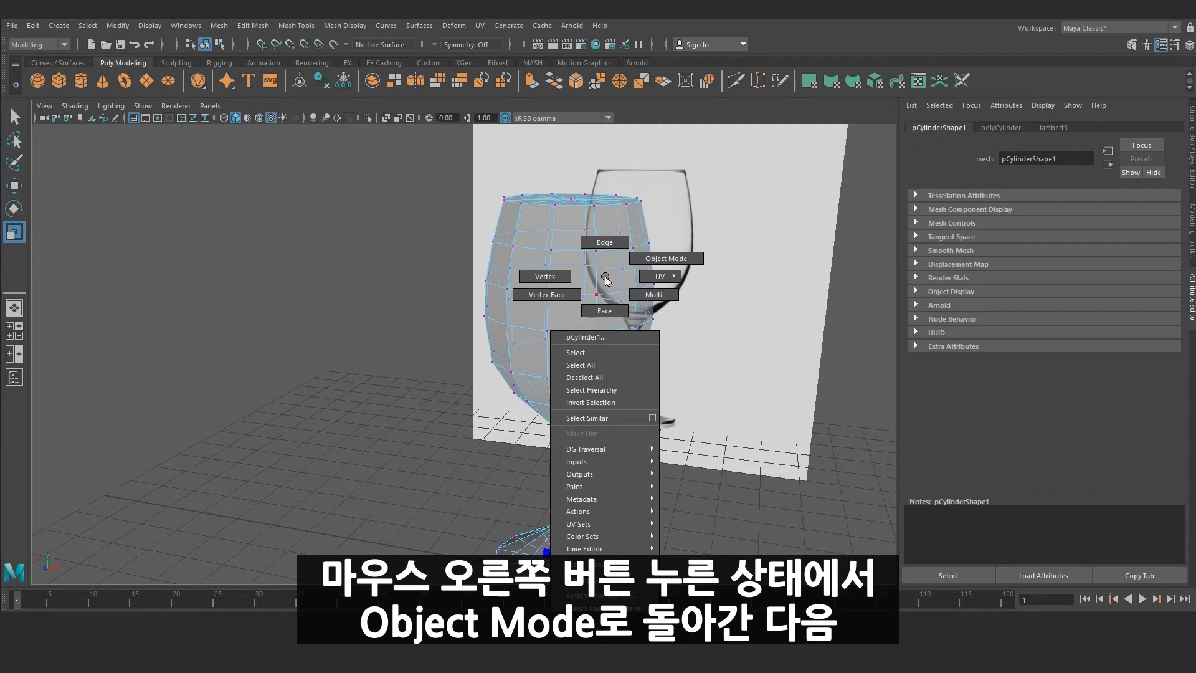
{"action": "right_click_drag", "start_coordinate": [606, 278], "coordinate": [655, 278]}
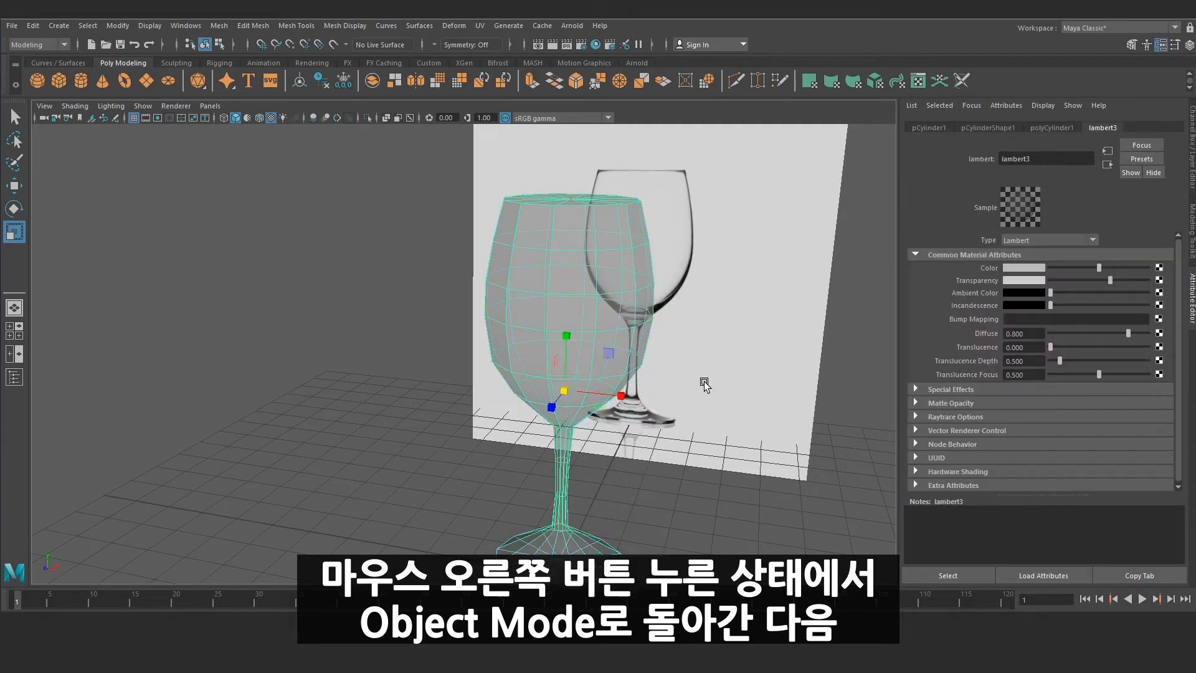
Step: Add an edge loop around the lower half of the bowl with Insert Edge Loop
{"action": "left_click", "coordinate": [296, 26]}
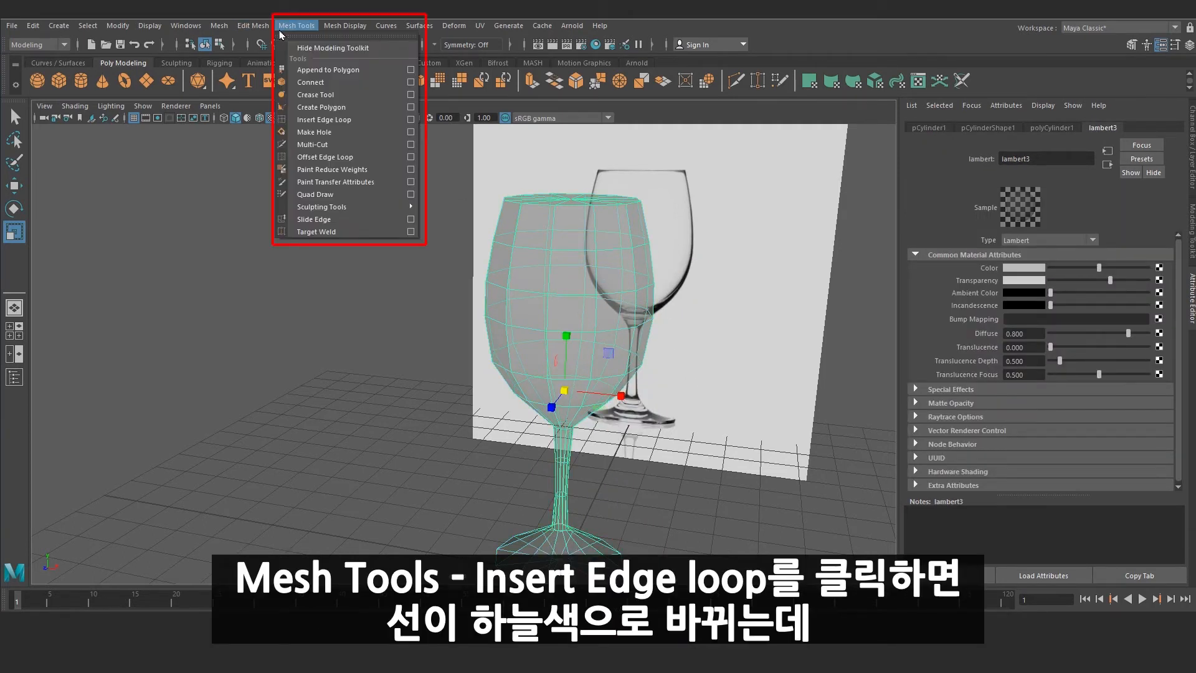
{"action": "left_click", "coordinate": [339, 120]}
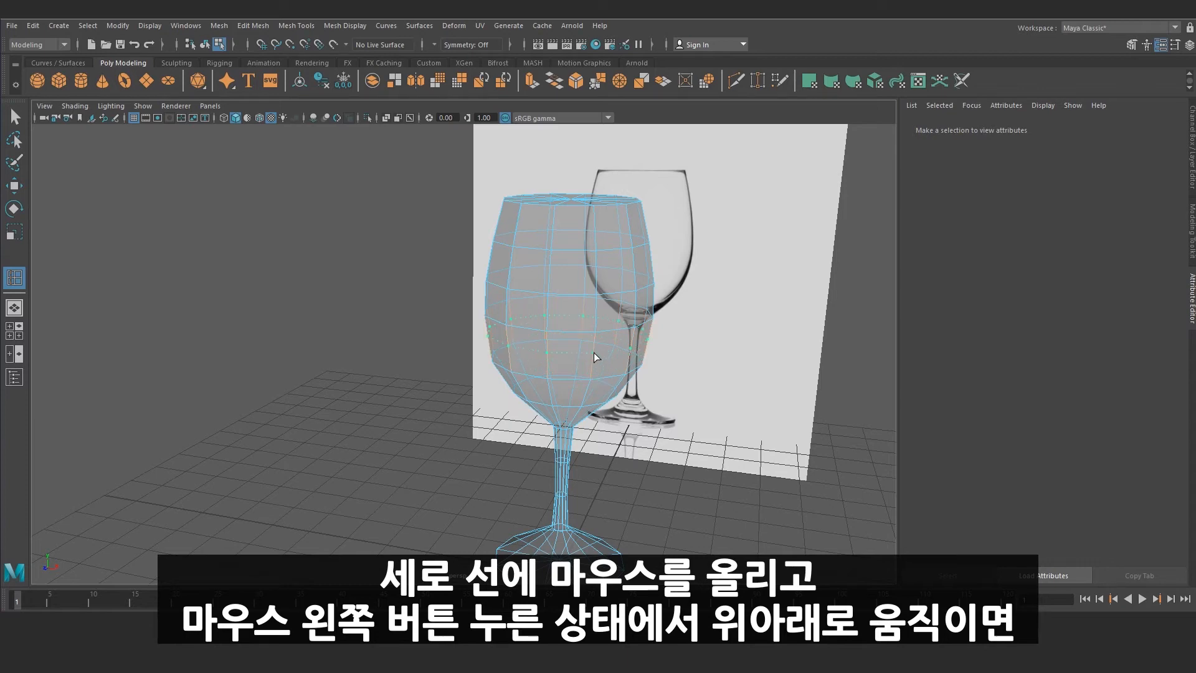
{"action": "left_click_drag", "start_coordinate": [597, 359], "coordinate": [542, 349]}
{"action": "scroll", "coordinate": [592, 360], "scroll_direction": "up", "scroll_amount": 5}
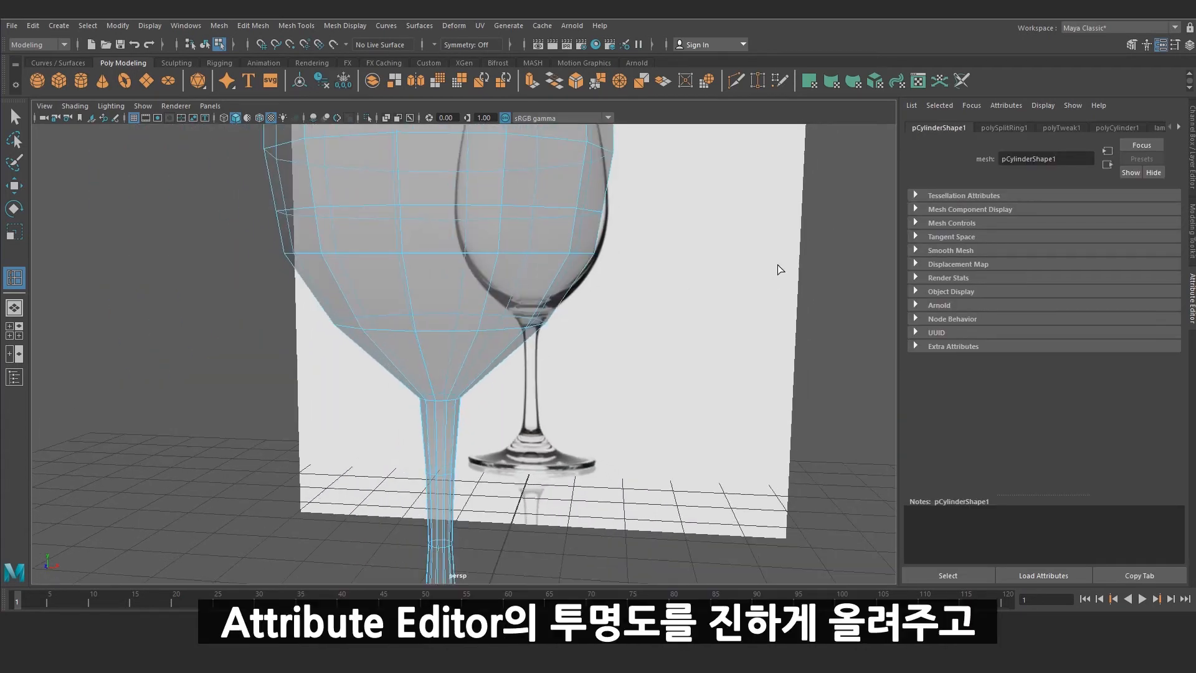
Step: Make the glass's lambert3 material fully opaque and fit the vertex rows of the lower bowl to the reference outline
{"action": "left_click", "coordinate": [1178, 127]}
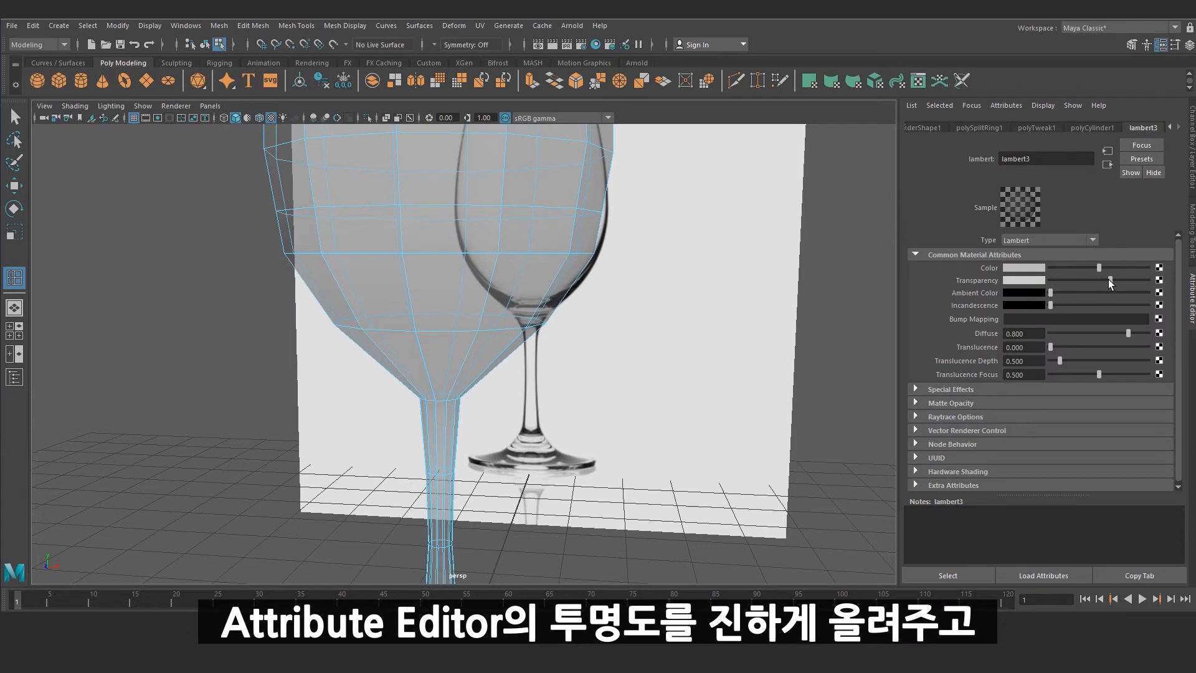
{"action": "left_click_drag", "start_coordinate": [1110, 280], "coordinate": [1051, 280]}
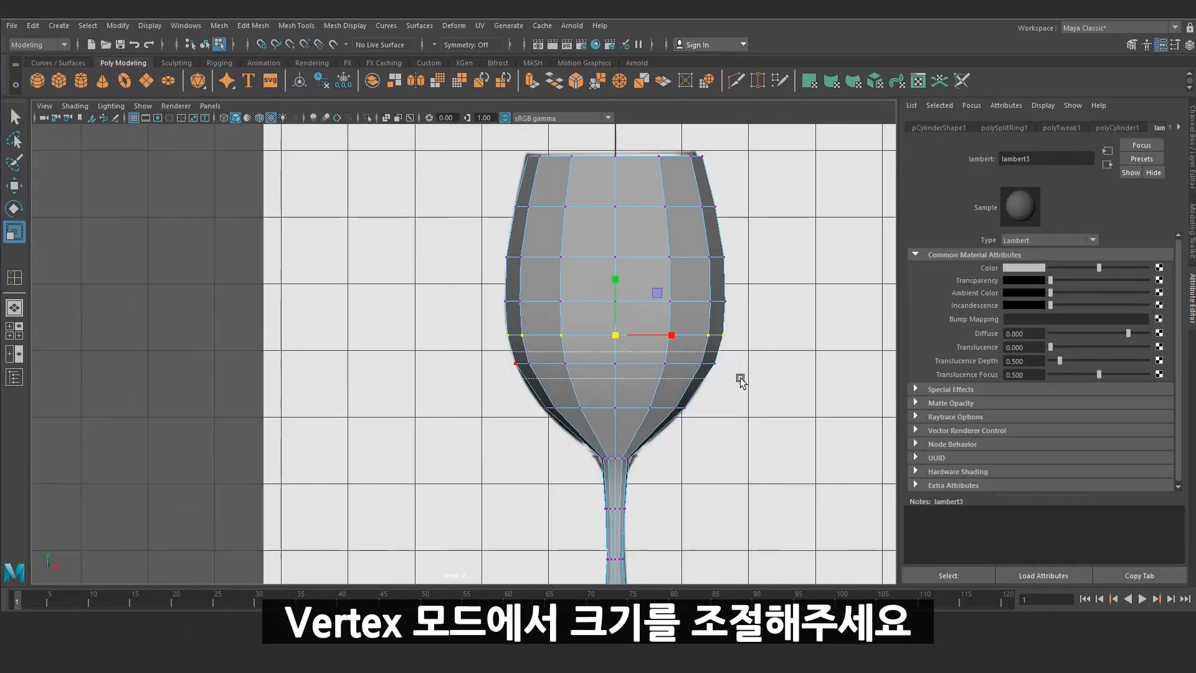
{"action": "key", "text": "w"}
{"action": "left_click_drag", "start_coordinate": [616, 280], "coordinate": [617, 292]}
{"action": "key", "text": "r"}
{"action": "key", "text": "w"}
{"action": "key", "text": "r"}
{"action": "left_click_drag", "start_coordinate": [615, 420], "coordinate": [604, 422]}
Step: Add edge loops with Insert Edge Loop where the lower part of the glass needs more detail
{"action": "left_click", "coordinate": [298, 27]}
{"action": "left_click", "coordinate": [324, 119]}
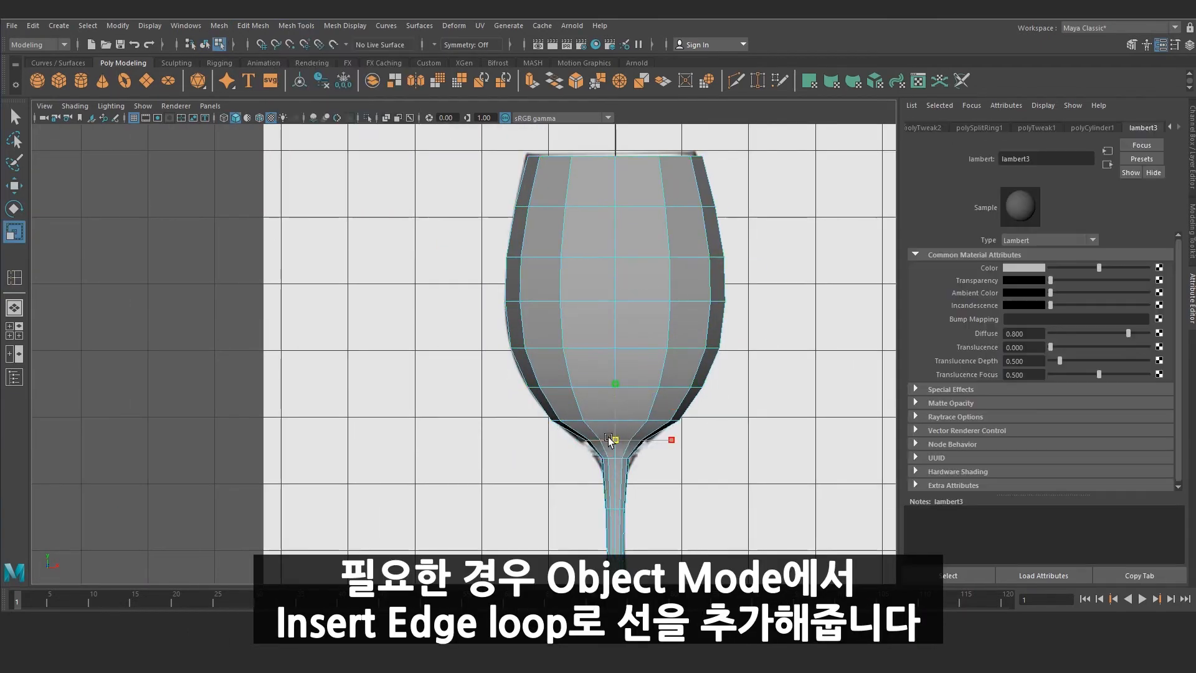
{"action": "middle_click_drag", "start_coordinate": [640, 457], "coordinate": [649, 347], "text": "alt"}
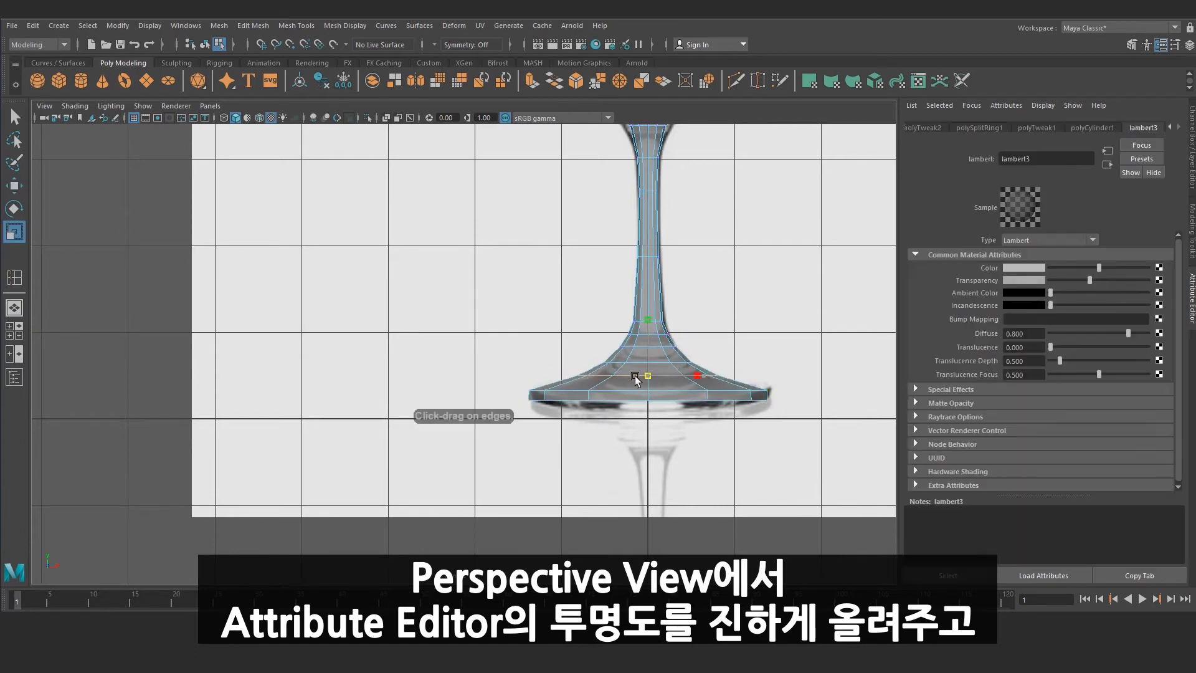
Step: Return the glass to object mode in the perspective view and set its material's transparency to zero
{"action": "key", "text": "space"}
{"action": "key", "text": "space"}
{"action": "left_click_drag", "start_coordinate": [641, 200], "coordinate": [609, 218], "text": "alt"}
{"action": "right_click_drag", "start_coordinate": [609, 218], "coordinate": [536, 243], "text": "alt"}
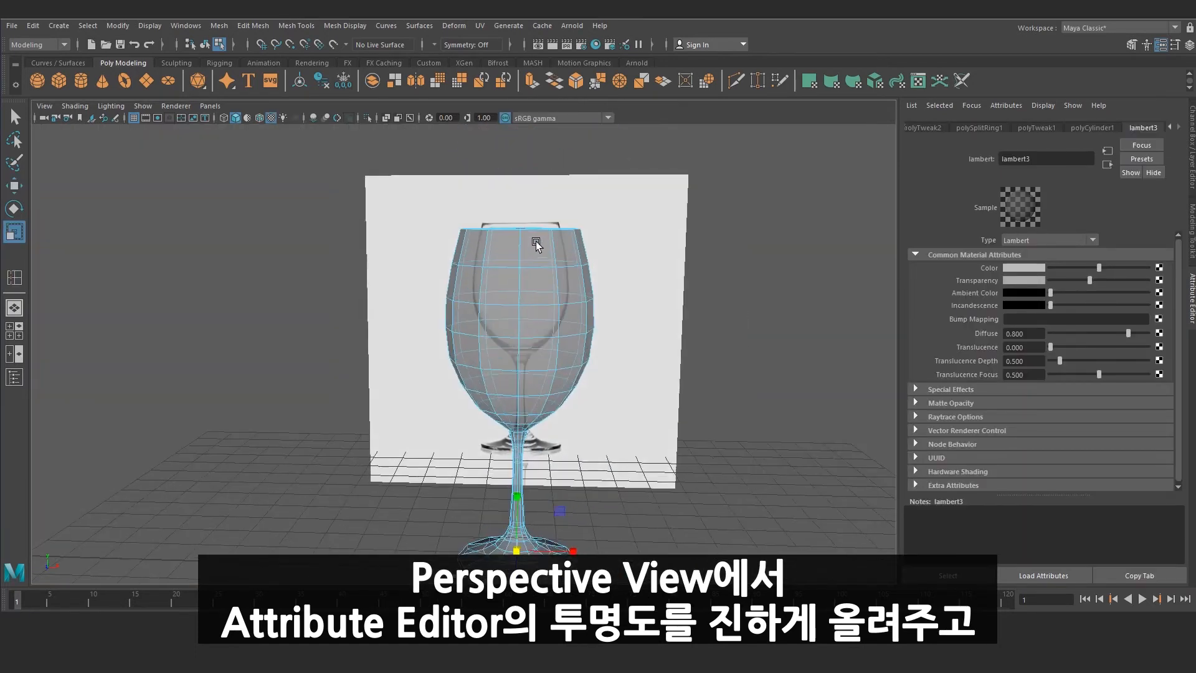
{"action": "left_click_drag", "start_coordinate": [536, 243], "coordinate": [540, 258], "text": "alt"}
{"action": "key", "text": "w"}
{"action": "right_click_drag", "start_coordinate": [540, 258], "coordinate": [585, 242]}
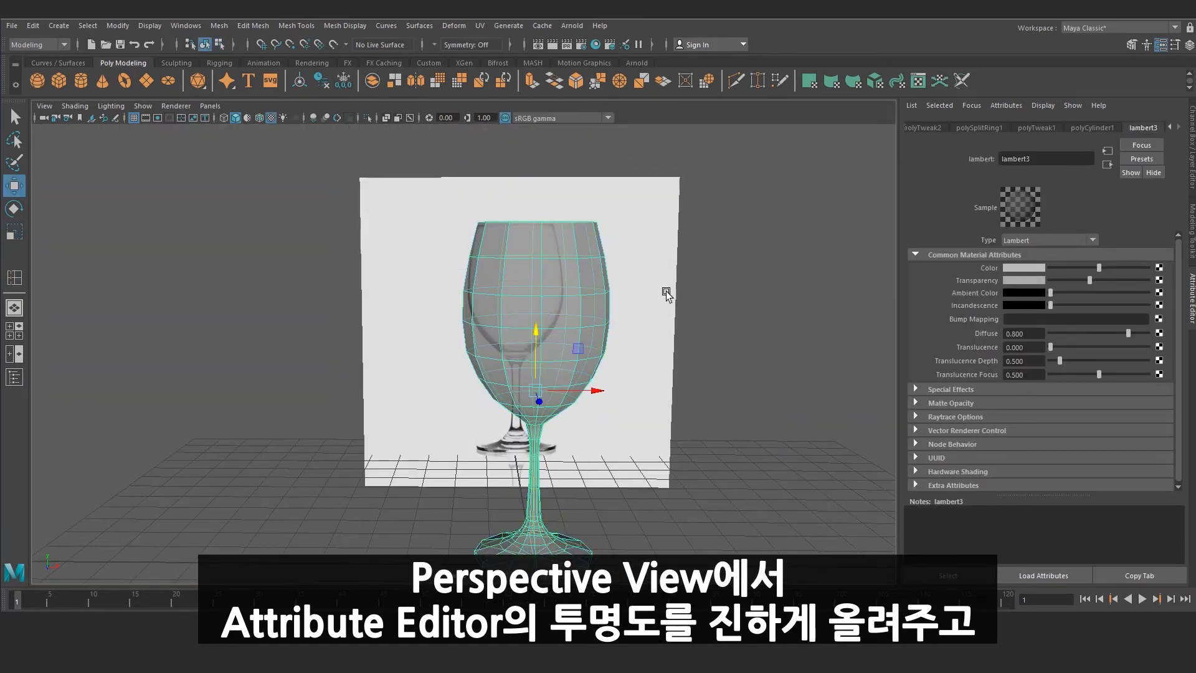
{"action": "left_click_drag", "start_coordinate": [1082, 278], "coordinate": [993, 281]}
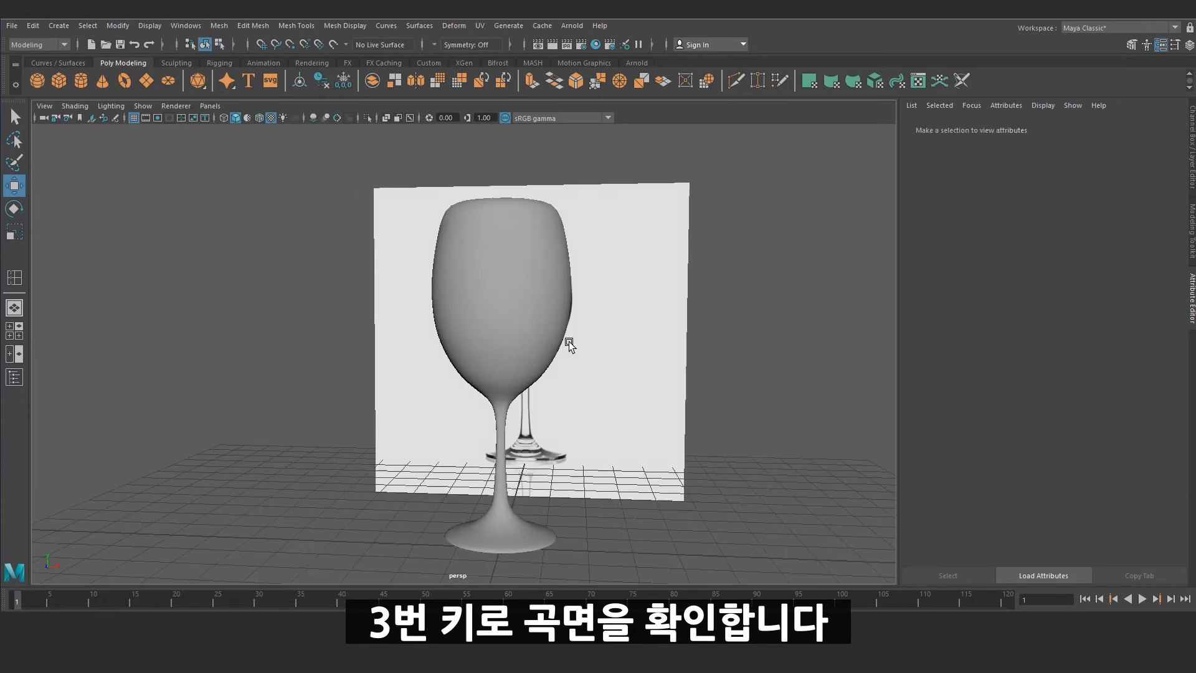
Step: Inspect the smoothed preview of the bowl and stem beside the reference image, and return to the unsmoothed display
{"action": "left_click_drag", "start_coordinate": [569, 342], "coordinate": [625, 341], "text": "alt"}
{"action": "right_click_drag", "start_coordinate": [625, 341], "coordinate": [752, 371], "text": "alt"}
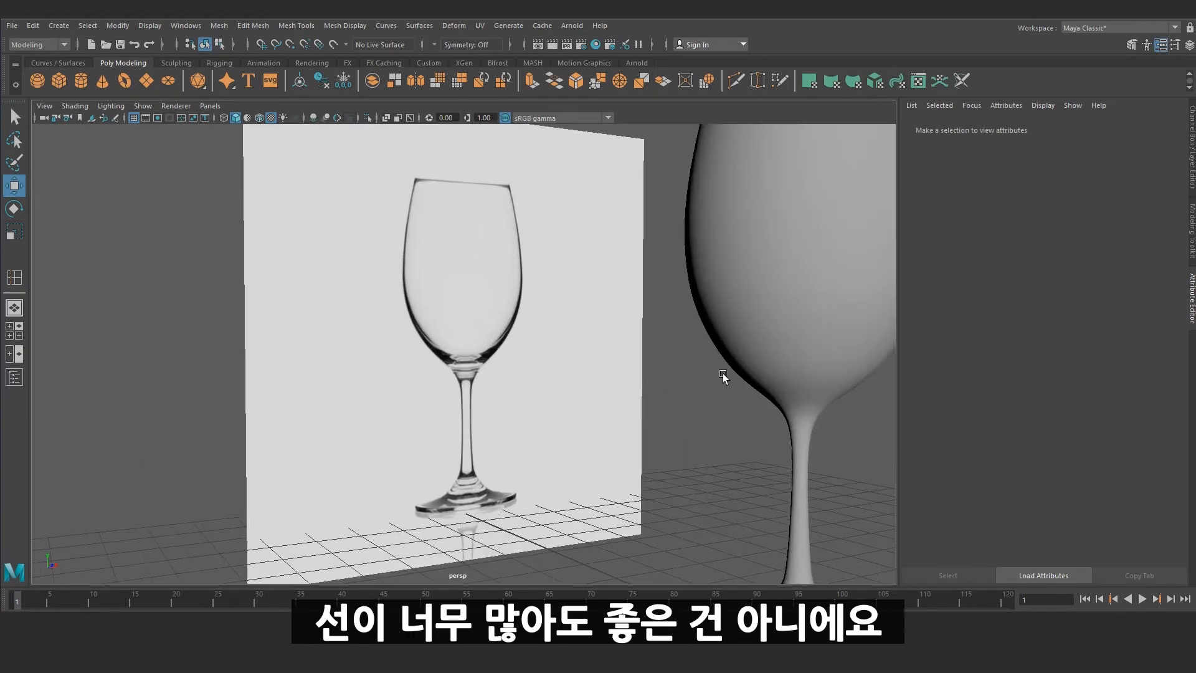
{"action": "middle_click_drag", "start_coordinate": [752, 371], "coordinate": [607, 361], "text": "alt"}
{"action": "right_click_drag", "start_coordinate": [607, 360], "coordinate": [641, 336], "text": "alt"}
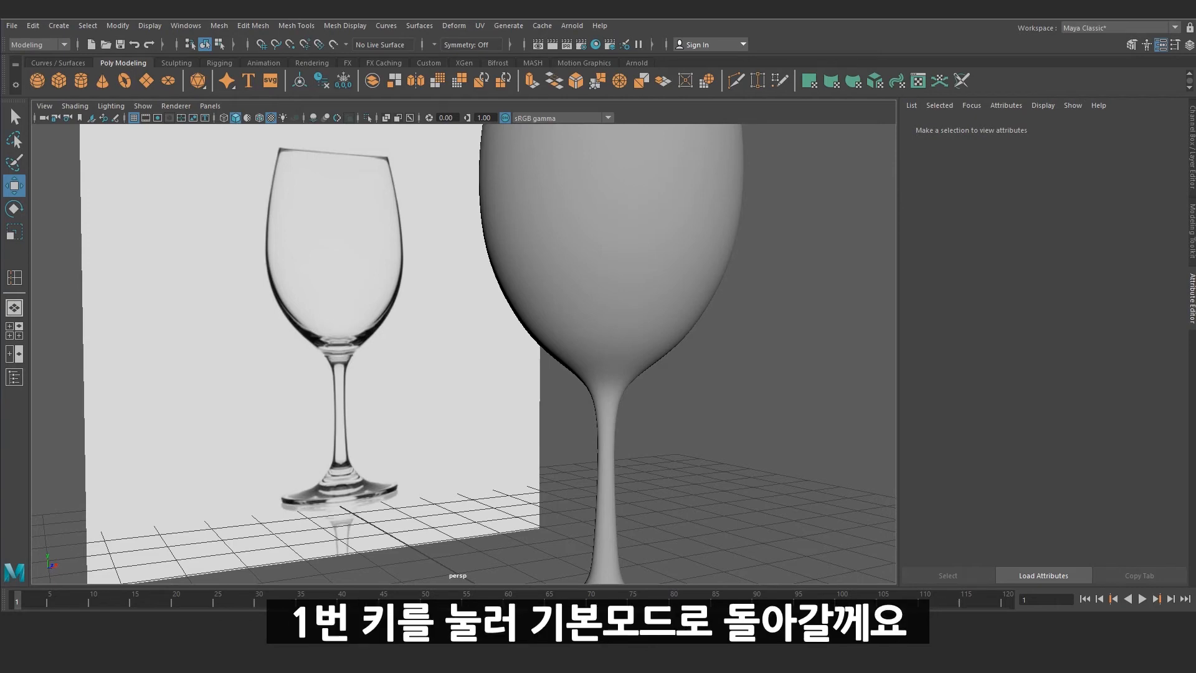
{"action": "key", "text": "1"}
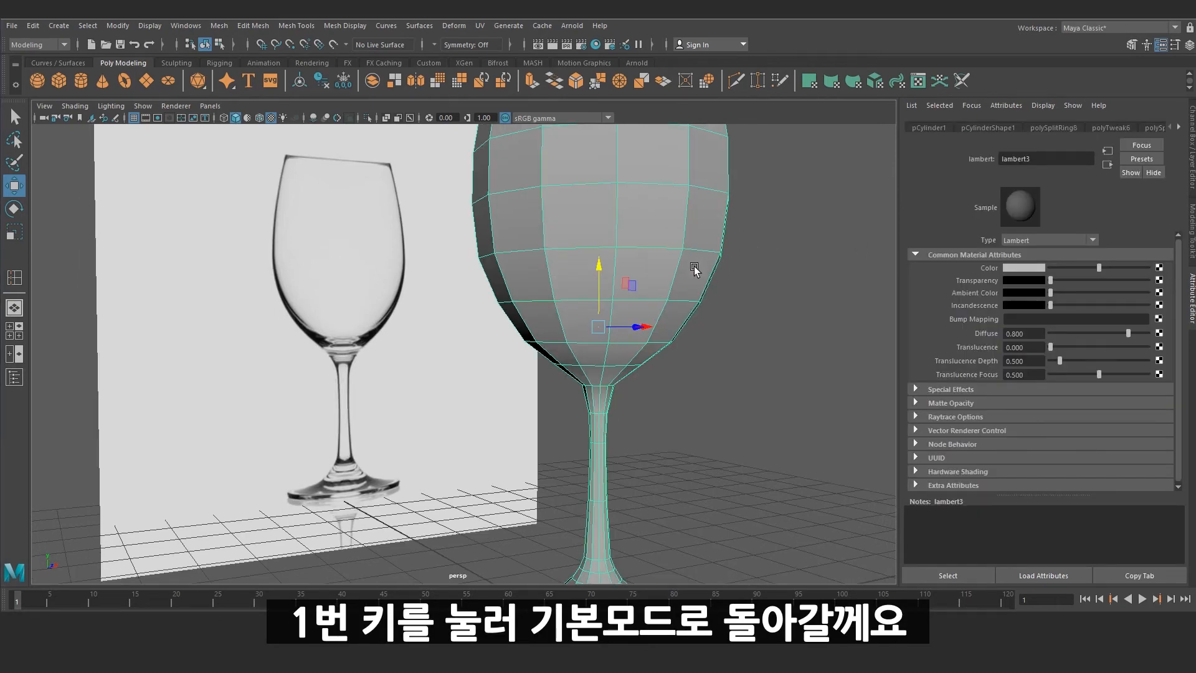
Step: Select the complete edge loop around the lower bowl in wireframe display and remove it with Delete Edge/Vertex
{"action": "right_click_drag", "start_coordinate": [654, 248], "coordinate": [663, 222]}
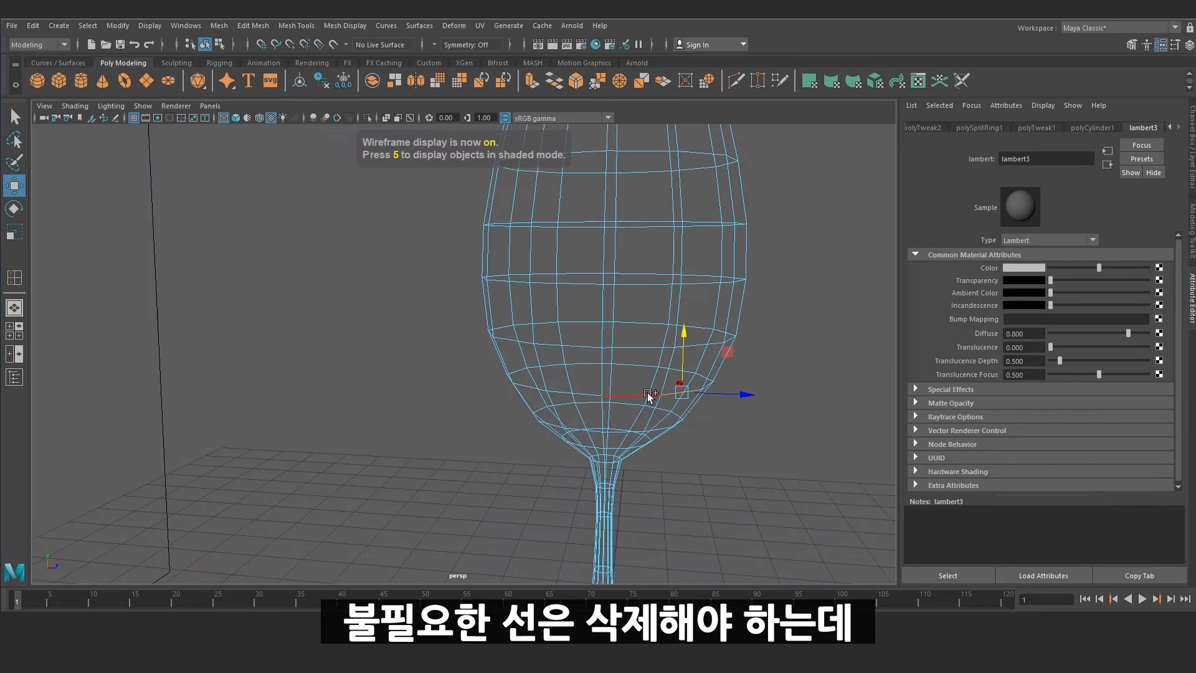
{"action": "left_click", "coordinate": [637, 395], "text": "shift"}
{"action": "left_click", "coordinate": [577, 394], "text": "shift"}
{"action": "left_click_drag", "start_coordinate": [534, 389], "coordinate": [316, 352], "text": "alt"}
{"action": "left_click", "coordinate": [576, 358], "text": "shift"}
{"action": "left_click", "coordinate": [537, 354], "text": "shift"}
{"action": "left_click", "coordinate": [519, 416], "text": "shift"}
{"action": "left_click_drag", "start_coordinate": [521, 414], "coordinate": [588, 368], "text": "alt"}
{"action": "left_click", "coordinate": [253, 25]}
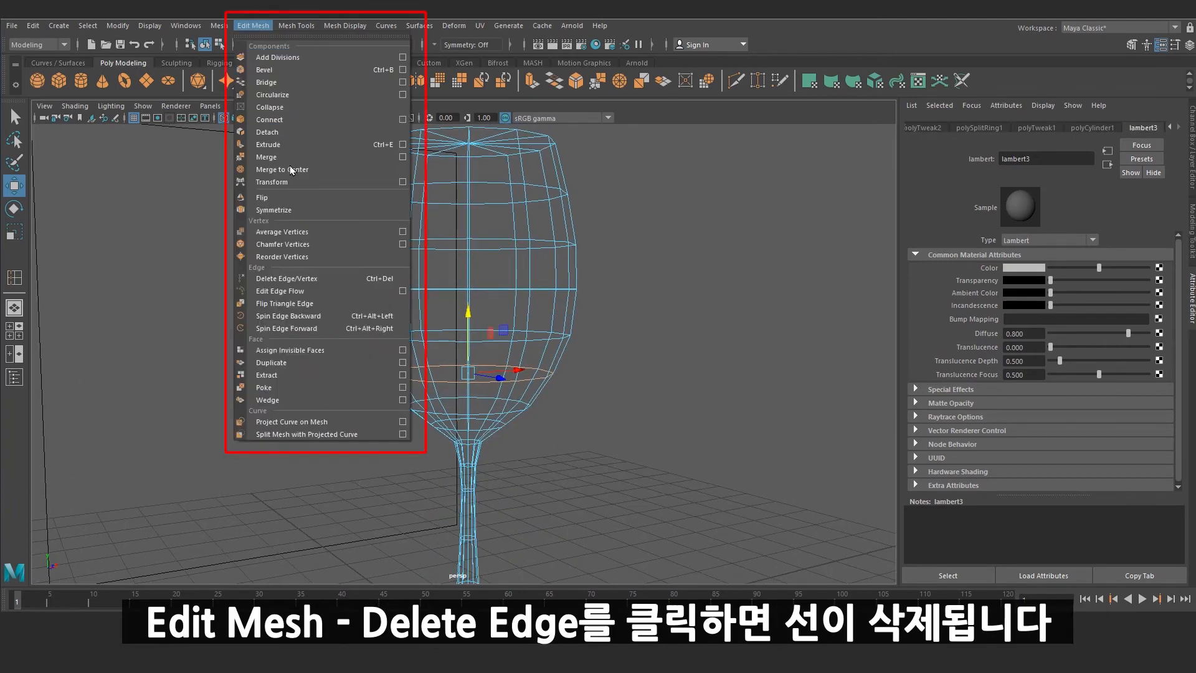
{"action": "left_click", "coordinate": [328, 279]}
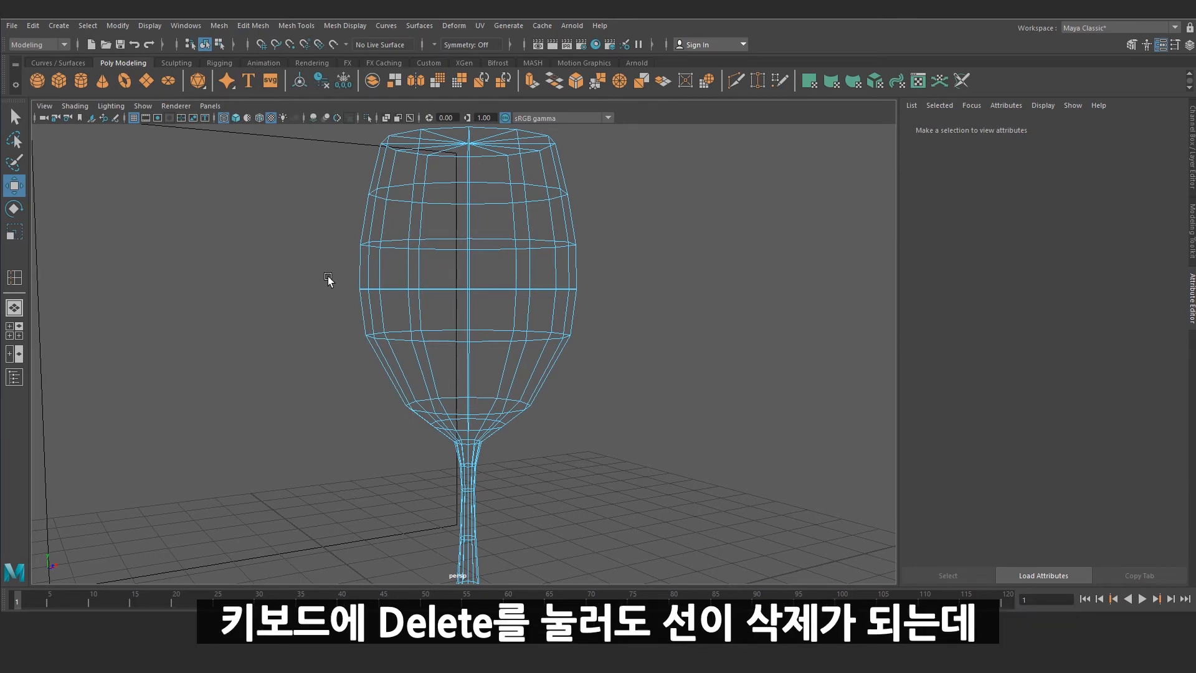
Step: Undo the edge loop's removal and delete only its selected edges, without their vertices
{"action": "key", "text": "ctrl+z"}
{"action": "key", "text": "Delete"}
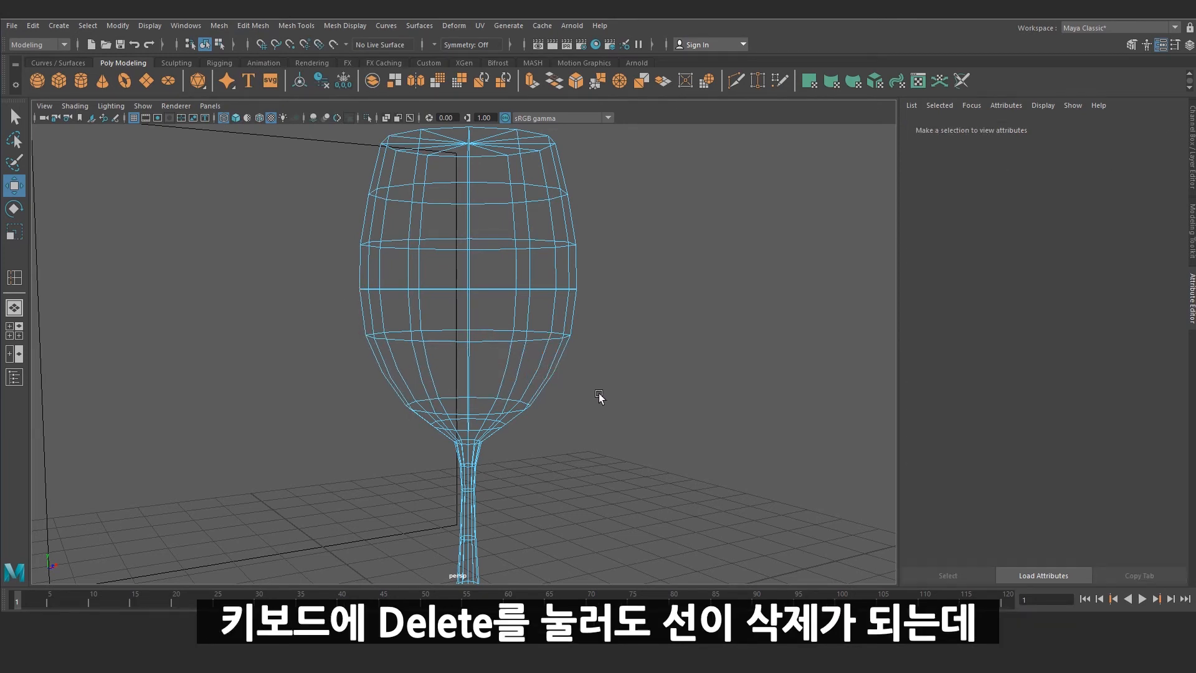
Step: Delete the leftover vertices on the lower bowl where the edge loop was, and return to the shaded display
{"action": "right_click_drag", "start_coordinate": [549, 344], "coordinate": [484, 318]}
{"action": "left_click_drag", "start_coordinate": [337, 353], "coordinate": [561, 400]}
{"action": "scroll", "coordinate": [552, 345], "scroll_direction": "up", "scroll_amount": 5}
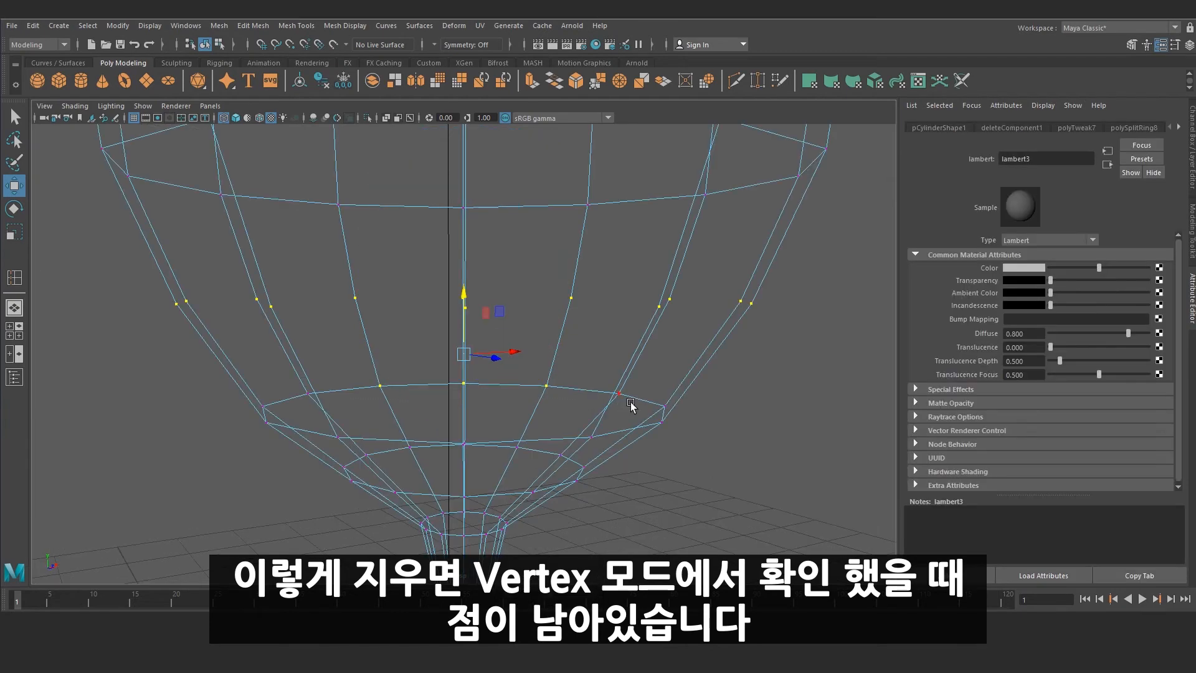
{"action": "left_click_drag", "start_coordinate": [552, 345], "coordinate": [590, 352], "text": "alt"}
{"action": "left_click", "coordinate": [742, 344]}
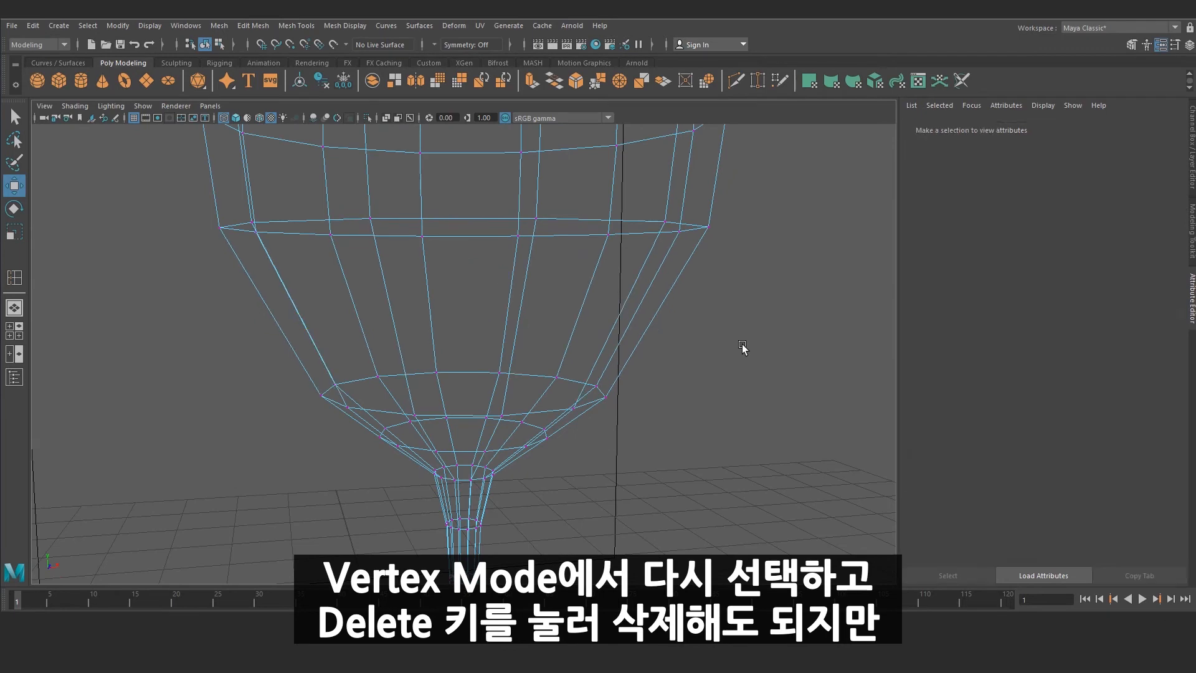
{"action": "right_click_drag", "start_coordinate": [726, 347], "coordinate": [377, 286], "text": "alt"}
{"action": "key", "text": "6"}
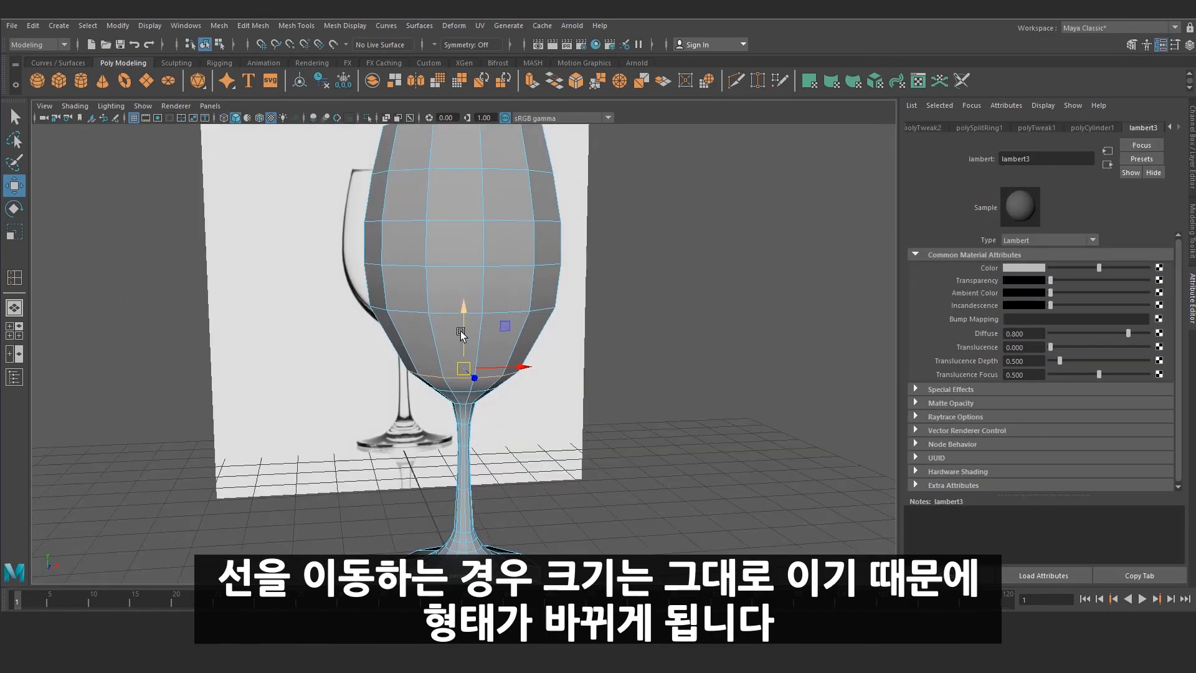
Step: Try to raise the edge loop at the bottom of the bowl and rescale it
{"action": "mouse_move", "coordinate": [463, 312]}
{"action": "left_mouse_down"}
{"action": "mouse_move", "coordinate": [464, 276]}
{"action": "mouse_move", "coordinate": [464, 291]}
{"action": "left_mouse_up"}
{"action": "key", "text": "r"}
{"action": "left_click_drag", "start_coordinate": [469, 343], "coordinate": [566, 382]}
{"action": "right_click_drag", "start_coordinate": [565, 382], "coordinate": [723, 380], "text": "alt"}
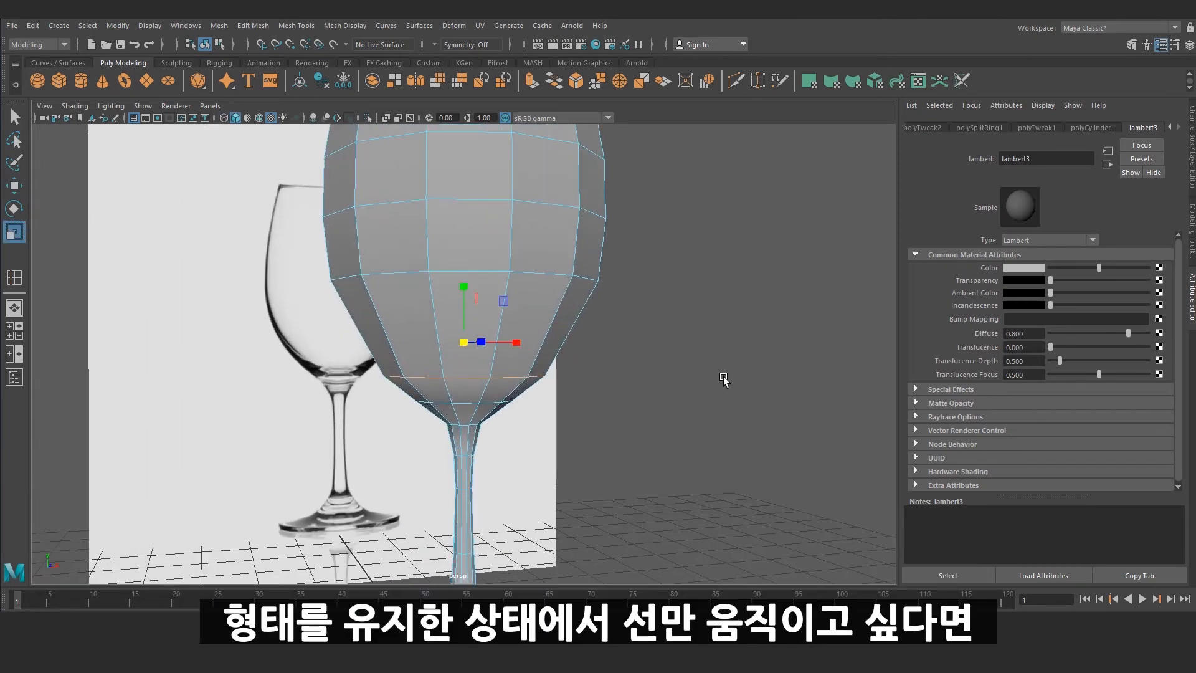
Step: Slide the selected edge loop at the bottom of the bowl along the surface with Slide Edge
{"action": "left_click", "coordinate": [284, 26]}
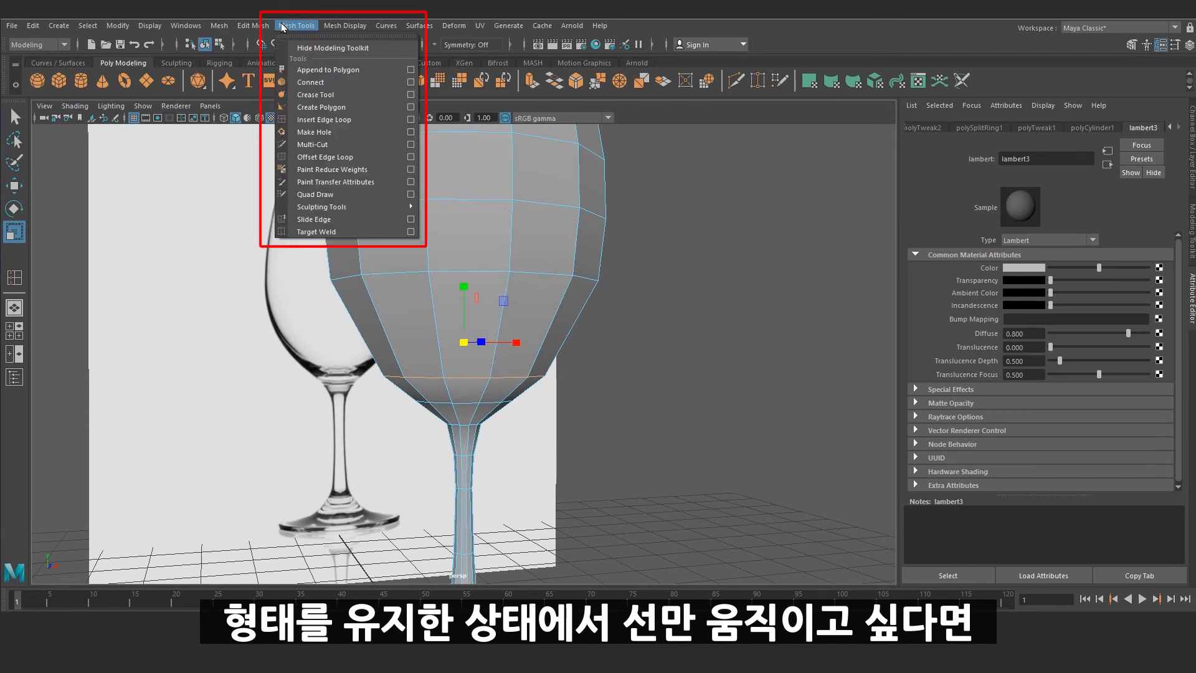
{"action": "left_click", "coordinate": [350, 218]}
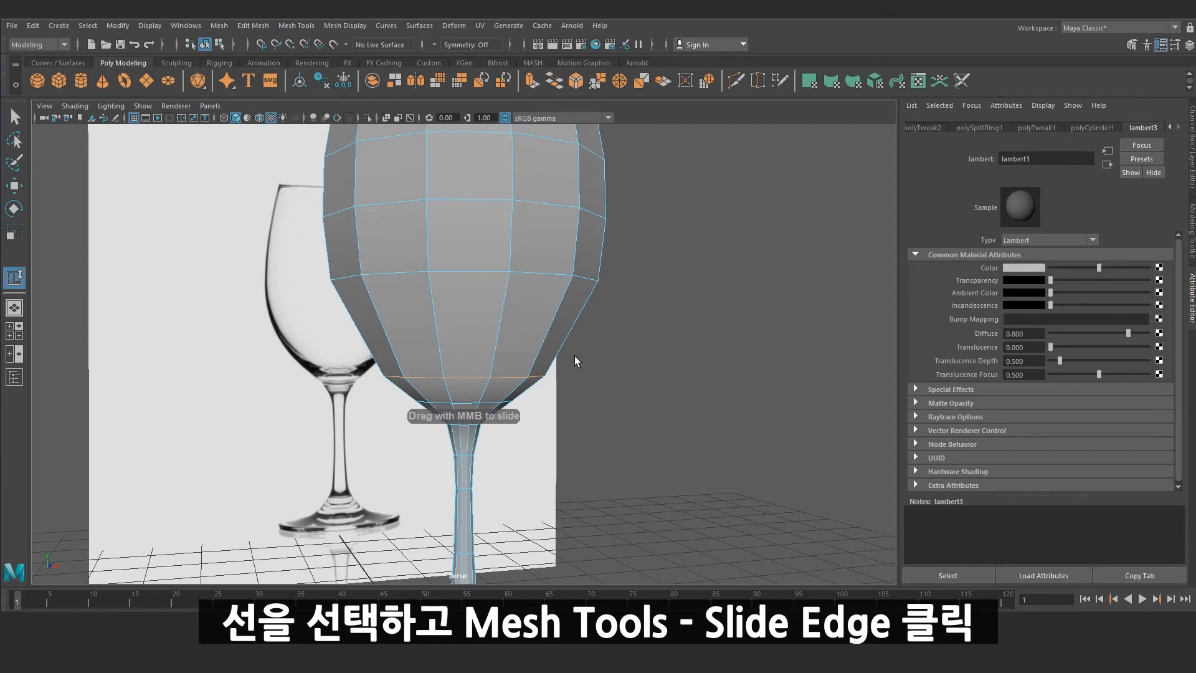
{"action": "middle_click_drag", "start_coordinate": [564, 356], "coordinate": [529, 331]}
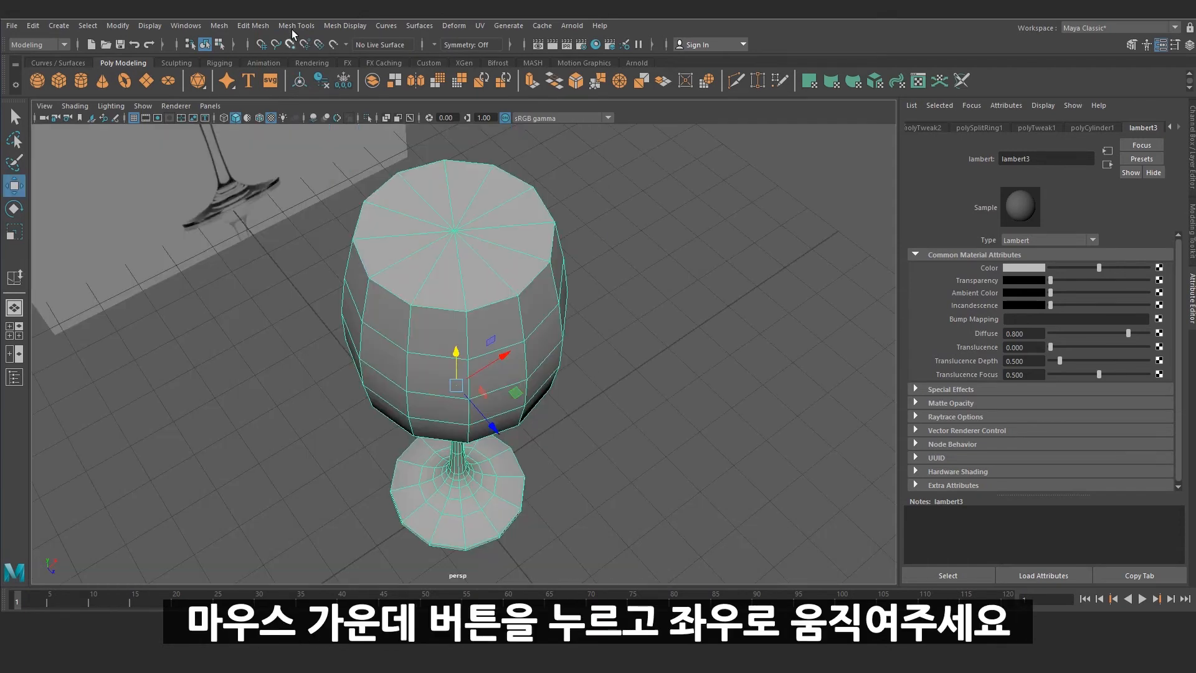
Step: Try to insert an edge loop around the bowl just below the rim with Insert Edge Loop
{"action": "left_click", "coordinate": [296, 25]}
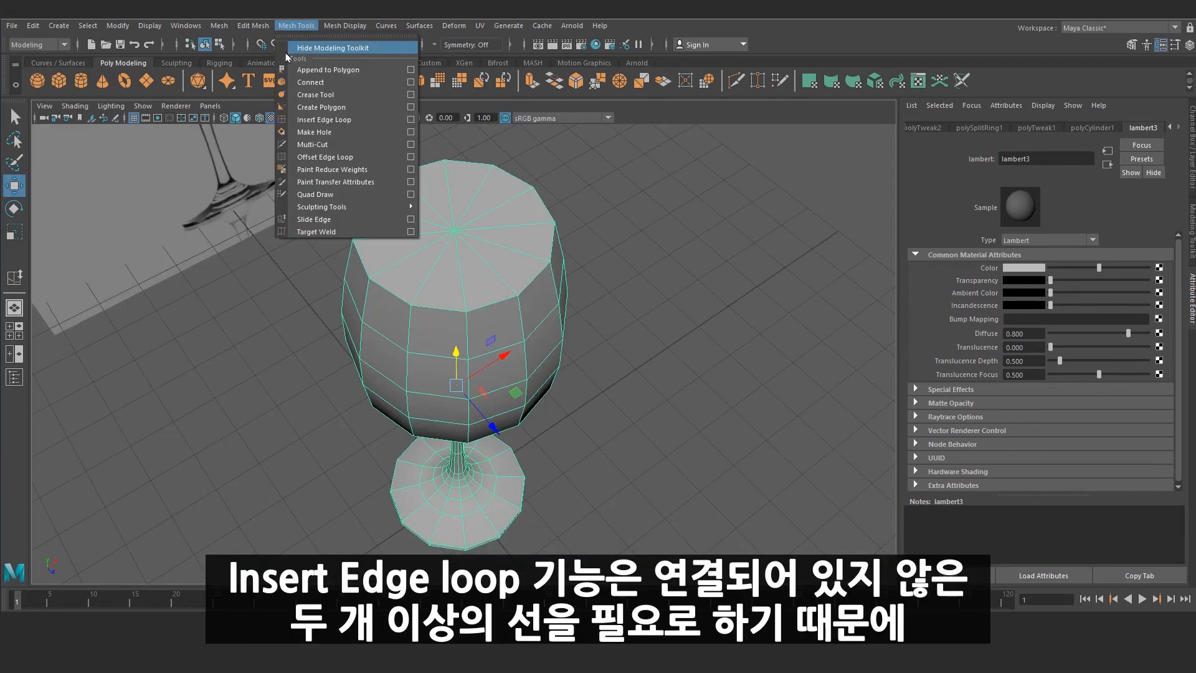
{"action": "left_click", "coordinate": [343, 120]}
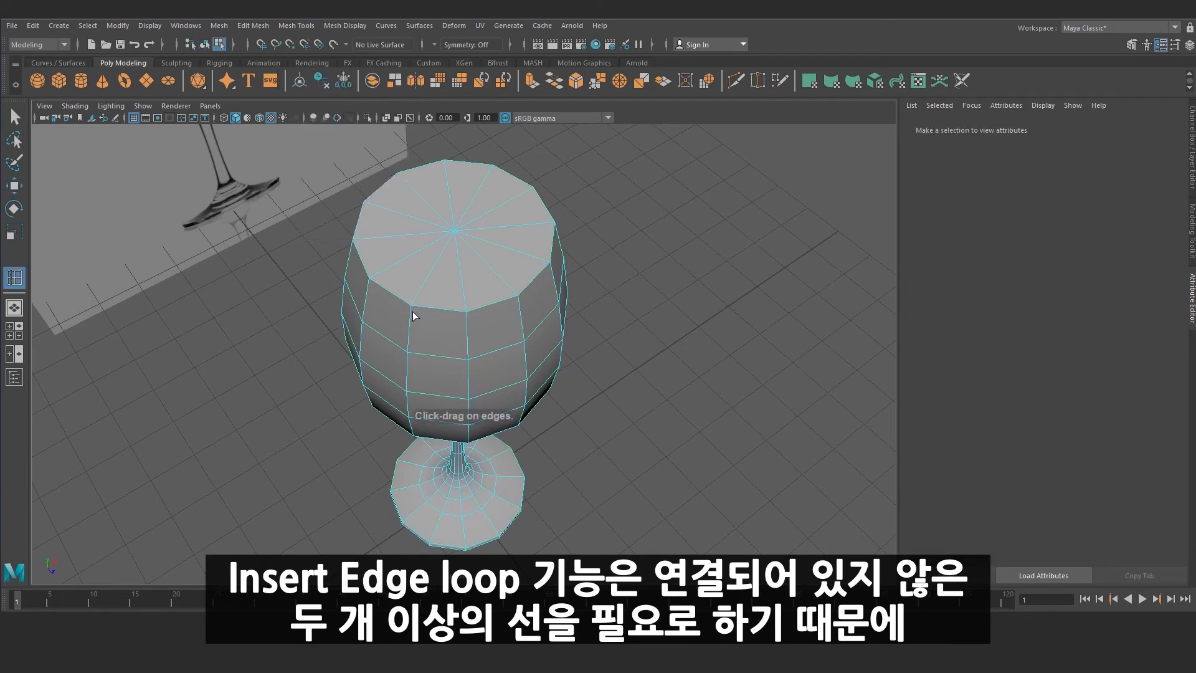
{"action": "left_click", "coordinate": [411, 321]}
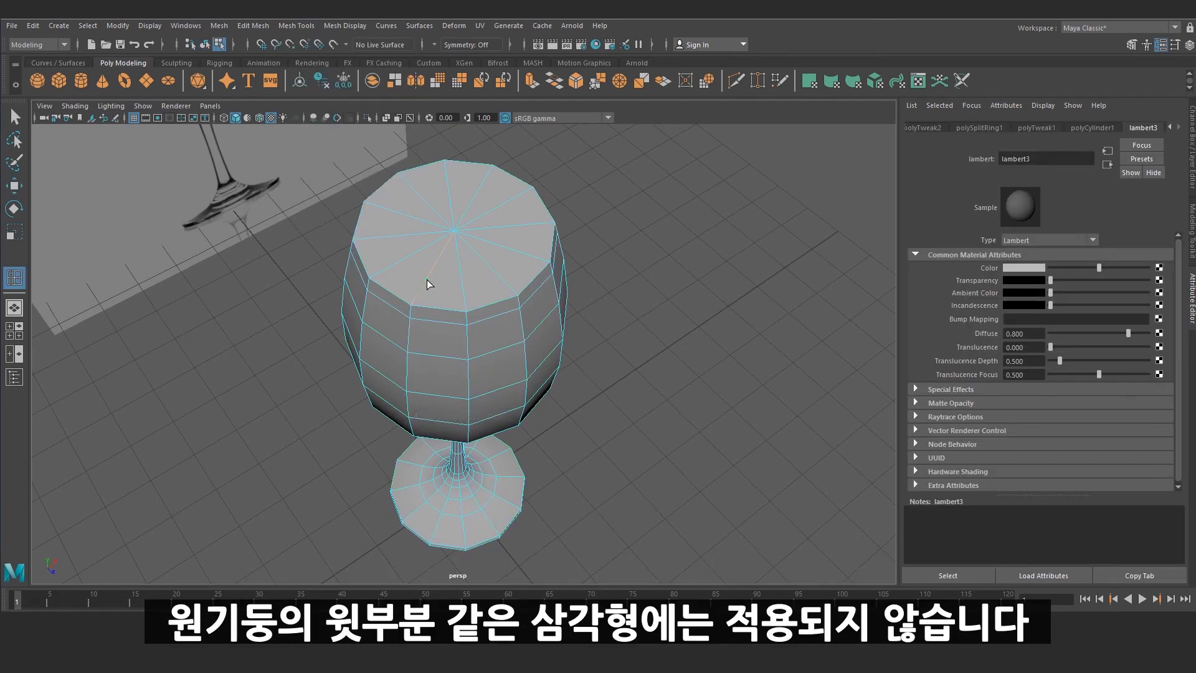
Step: Add parallel edge loops on both sides of the glass's top rim with Offset Edge Loop
{"action": "right_click_drag", "start_coordinate": [427, 275], "coordinate": [386, 262]}
{"action": "key", "text": "F8"}
{"action": "right_click_drag", "start_coordinate": [432, 302], "coordinate": [421, 286], "text": "alt"}
{"action": "key", "text": "F10"}
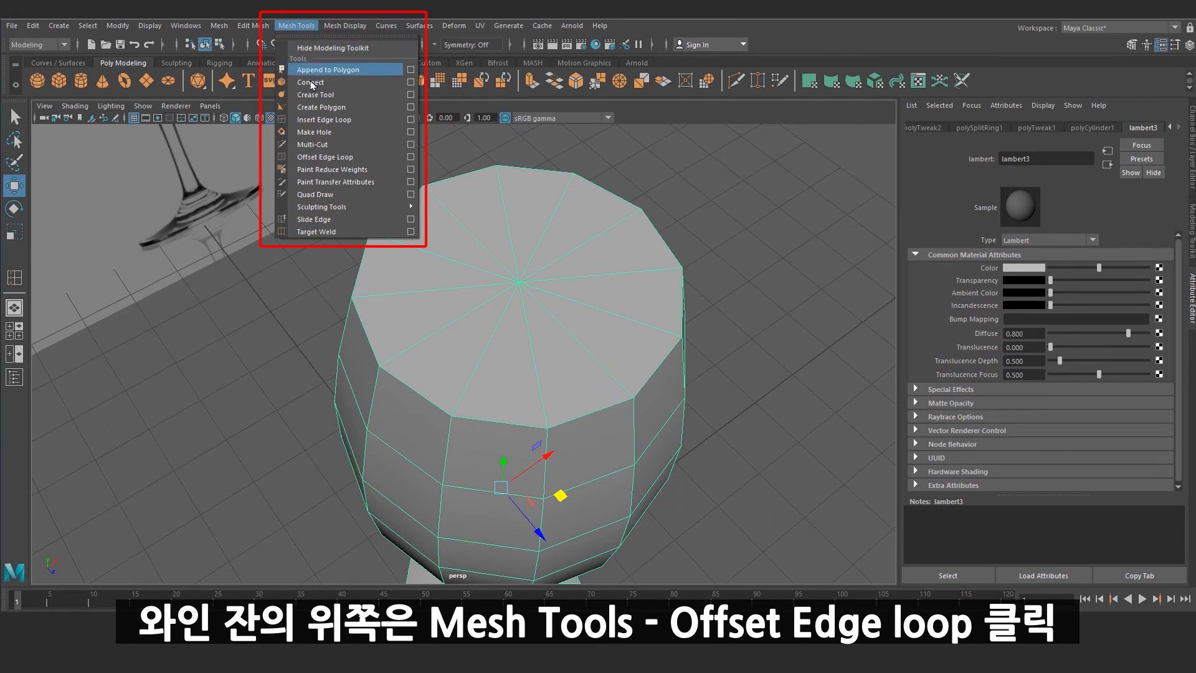
{"action": "left_click", "coordinate": [324, 157]}
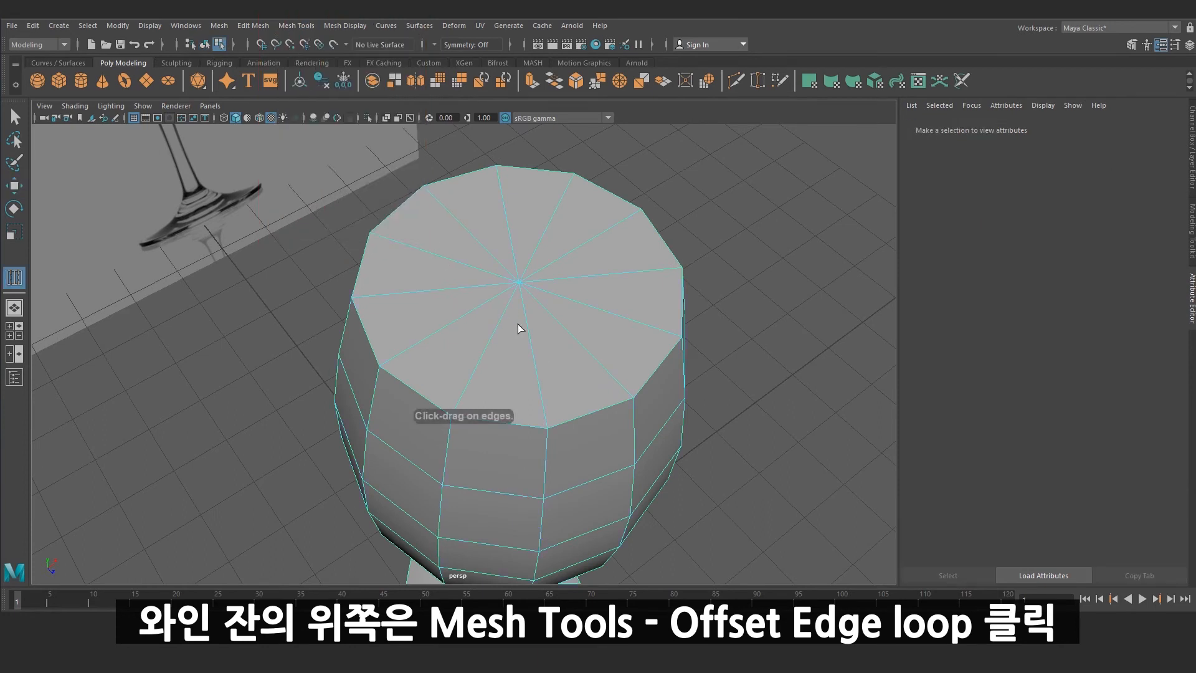
{"action": "left_click_drag", "start_coordinate": [582, 416], "coordinate": [662, 256]}
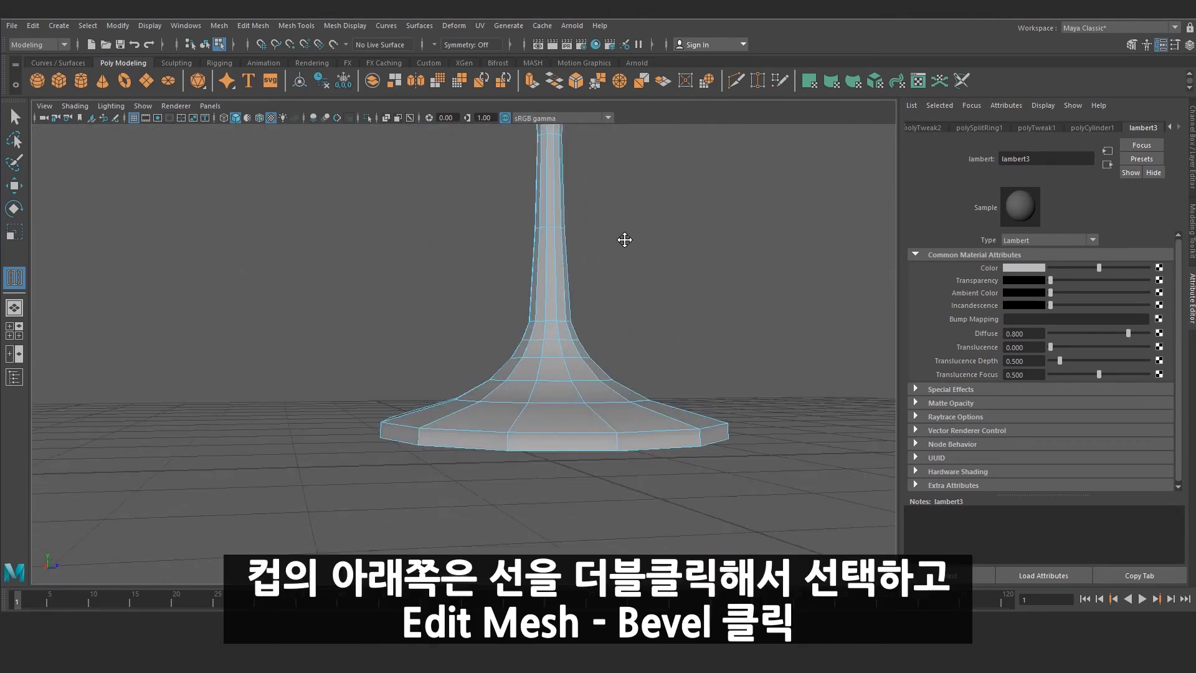
Step: Bevel the upper outer edge loop of the glass's base with 2 segments
{"action": "left_click", "coordinate": [674, 389]}
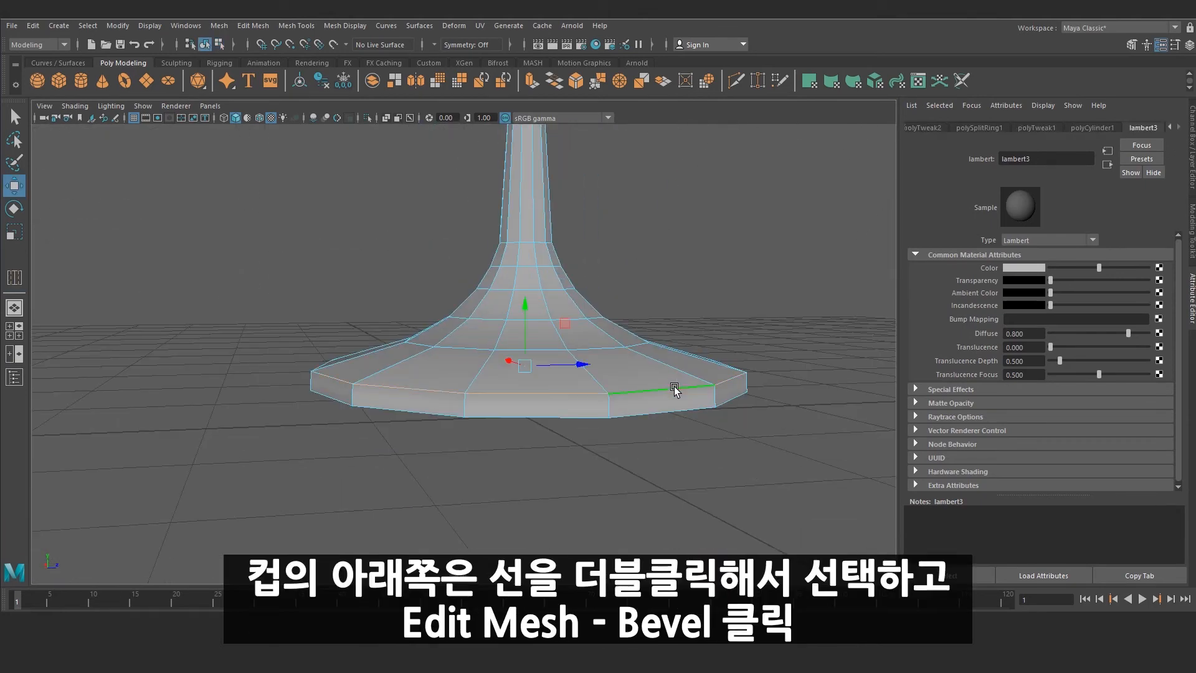
{"action": "left_click", "coordinate": [253, 26]}
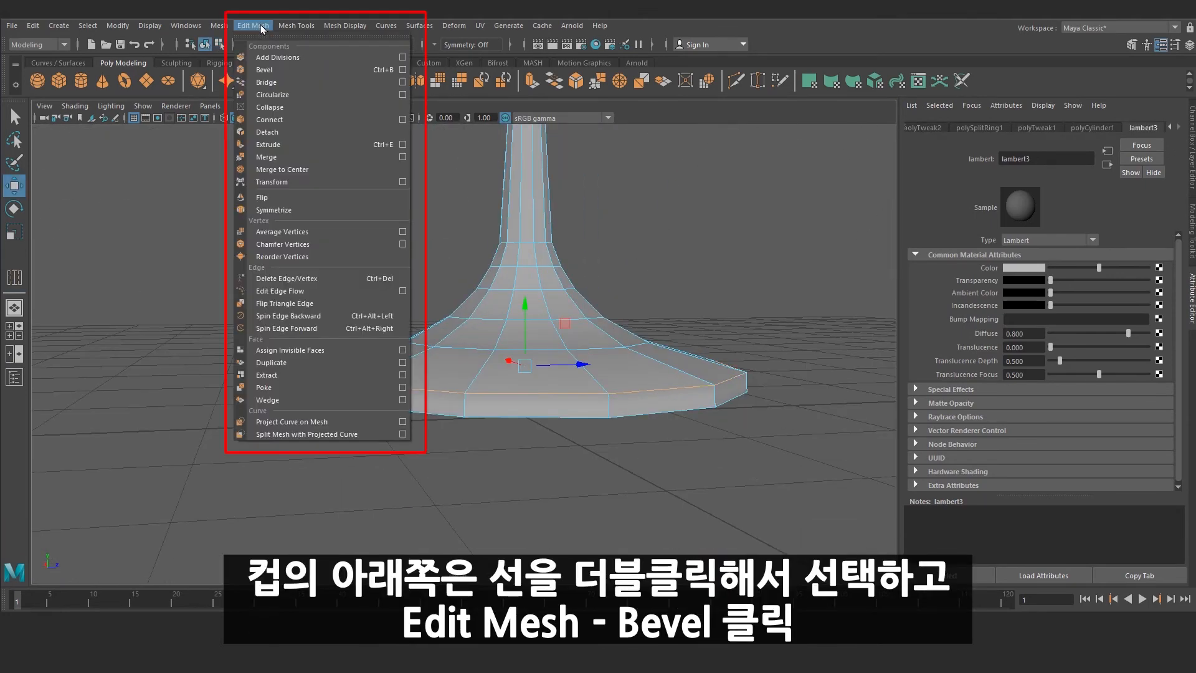
{"action": "left_click", "coordinate": [288, 77]}
{"action": "scroll", "coordinate": [620, 321], "scroll_direction": "up", "scroll_amount": 3}
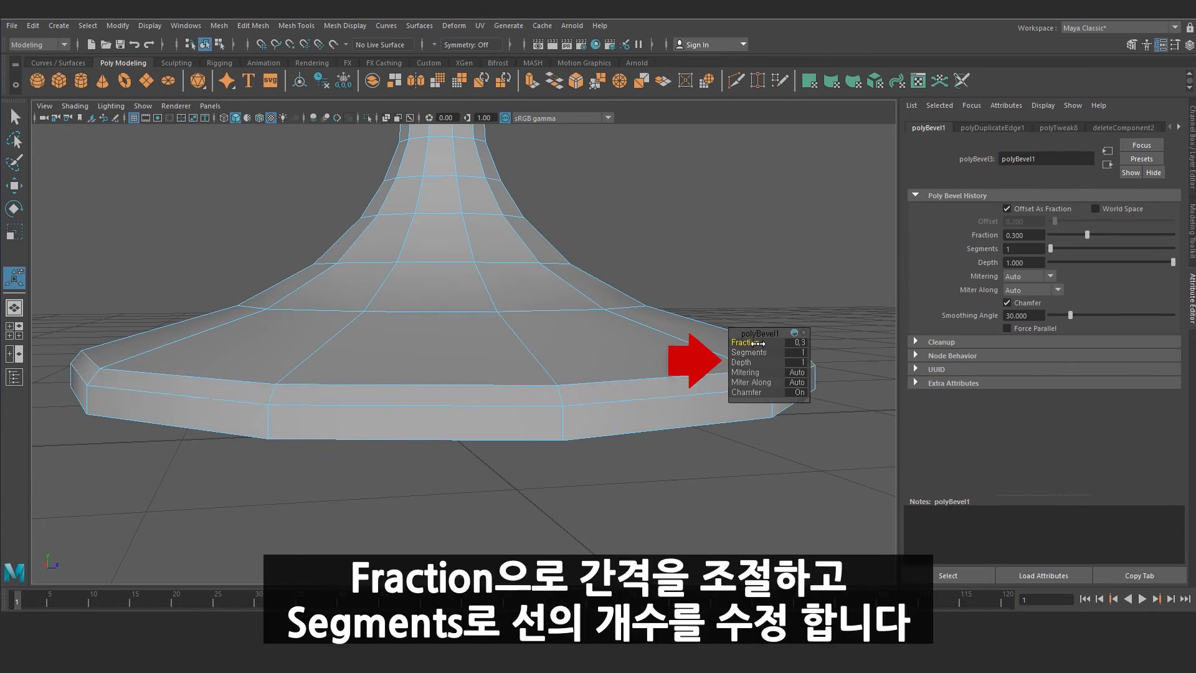
{"action": "mouse_move", "coordinate": [756, 352]}
{"action": "left_mouse_down"}
{"action": "mouse_move", "coordinate": [769, 343]}
{"action": "mouse_move", "coordinate": [755, 343]}
{"action": "left_mouse_up"}
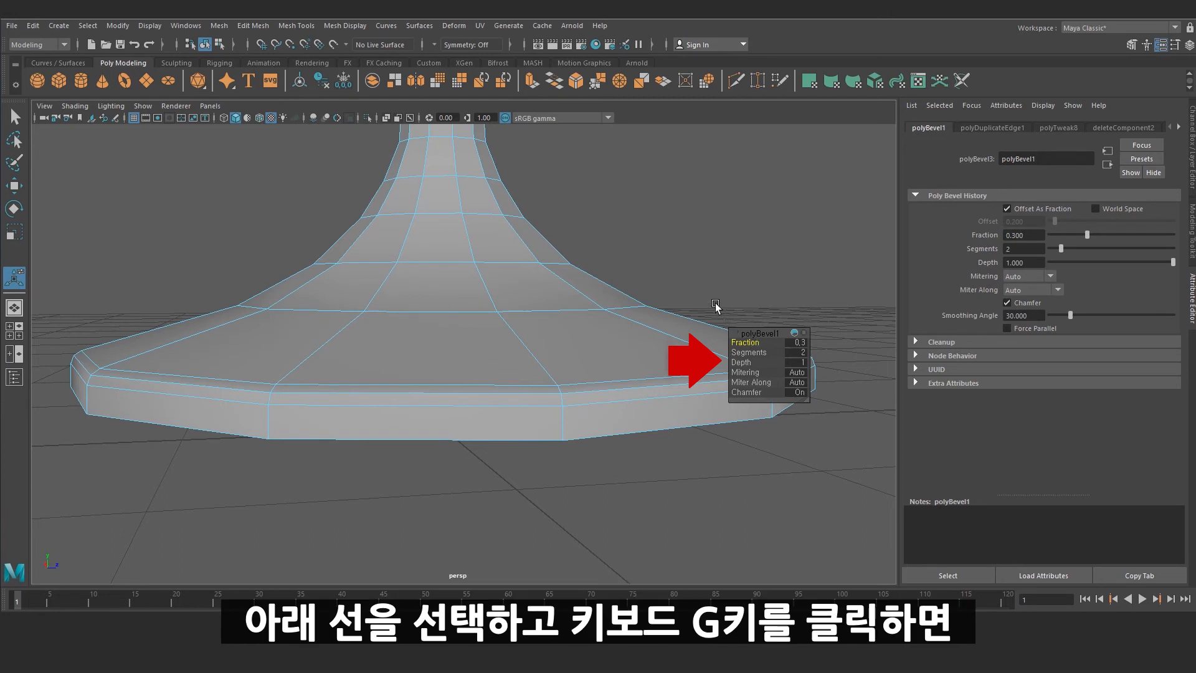
Step: Repeat the bevel on the lower outer edge loop of the base and adjust its segments
{"action": "left_click", "coordinate": [598, 435]}
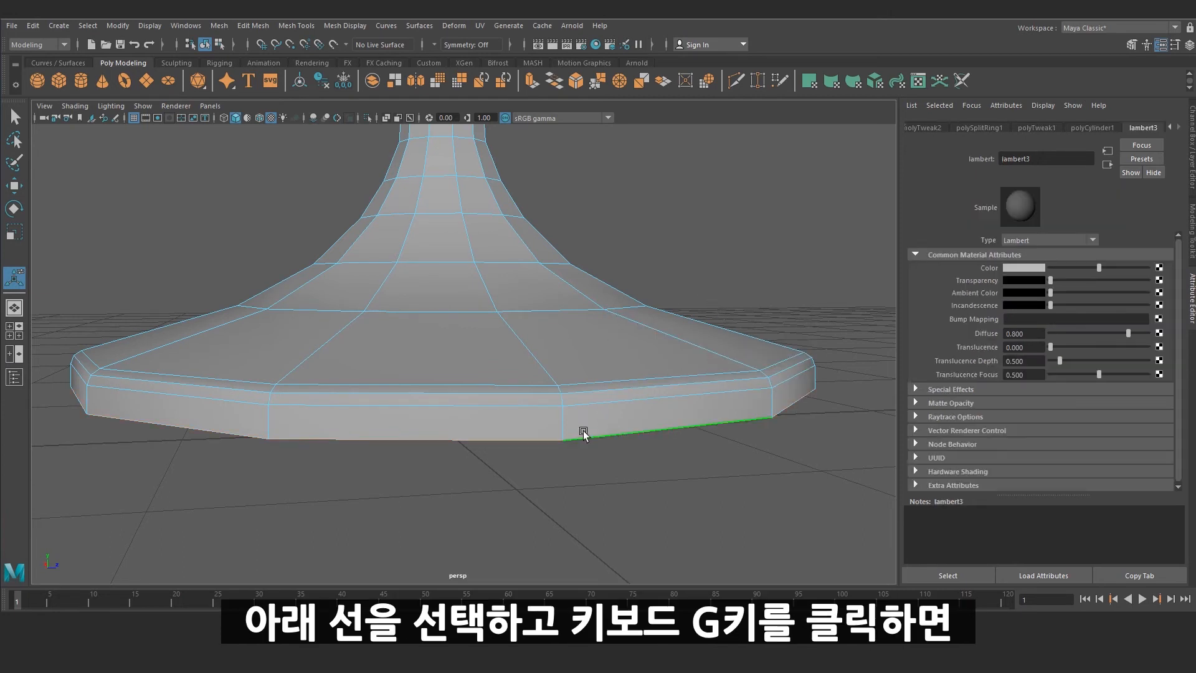
{"action": "key", "text": "g"}
{"action": "left_click_drag", "start_coordinate": [646, 393], "coordinate": [588, 441], "text": "alt"}
{"action": "mouse_move", "coordinate": [742, 352]}
{"action": "left_mouse_down"}
{"action": "mouse_move", "coordinate": [759, 353]}
{"action": "mouse_move", "coordinate": [751, 343]}
{"action": "left_mouse_up"}
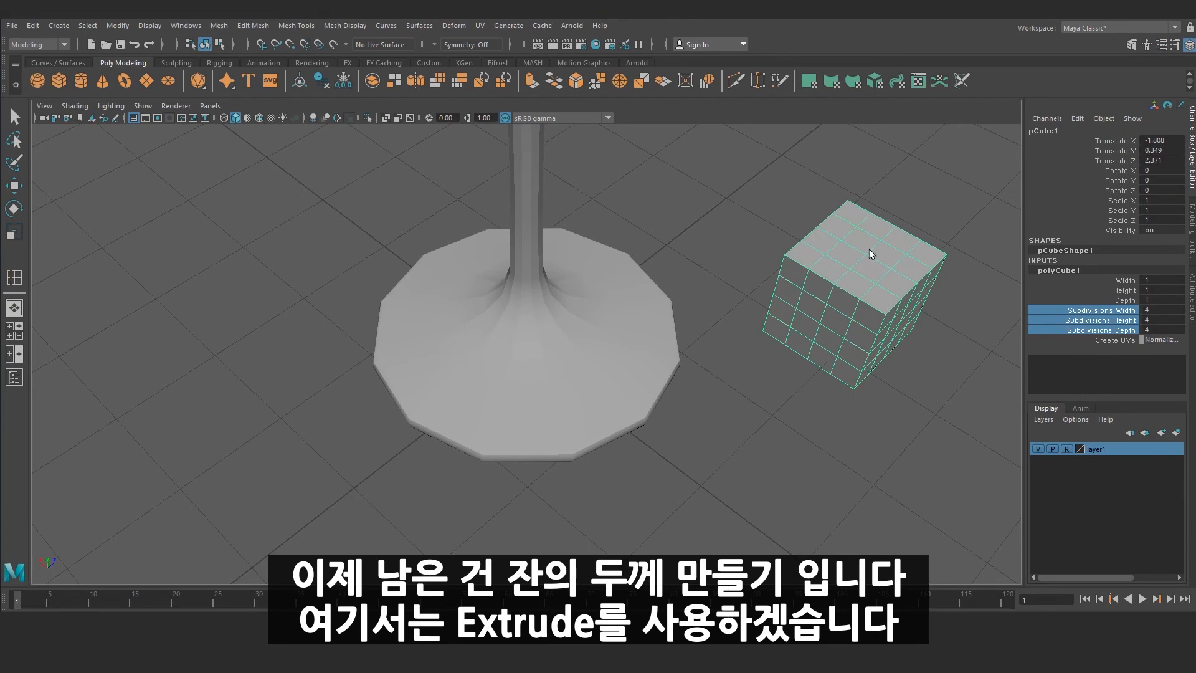
Step: Extrude the central faces on top of the subdivided cube outward by about 0.61
{"action": "key", "text": "F11"}
{"action": "key", "text": "w"}
{"action": "left_click", "coordinate": [867, 248]}
{"action": "left_click", "coordinate": [873, 267], "text": "shift"}
{"action": "left_click", "coordinate": [887, 254], "text": "shift"}
{"action": "left_click", "coordinate": [253, 25]}
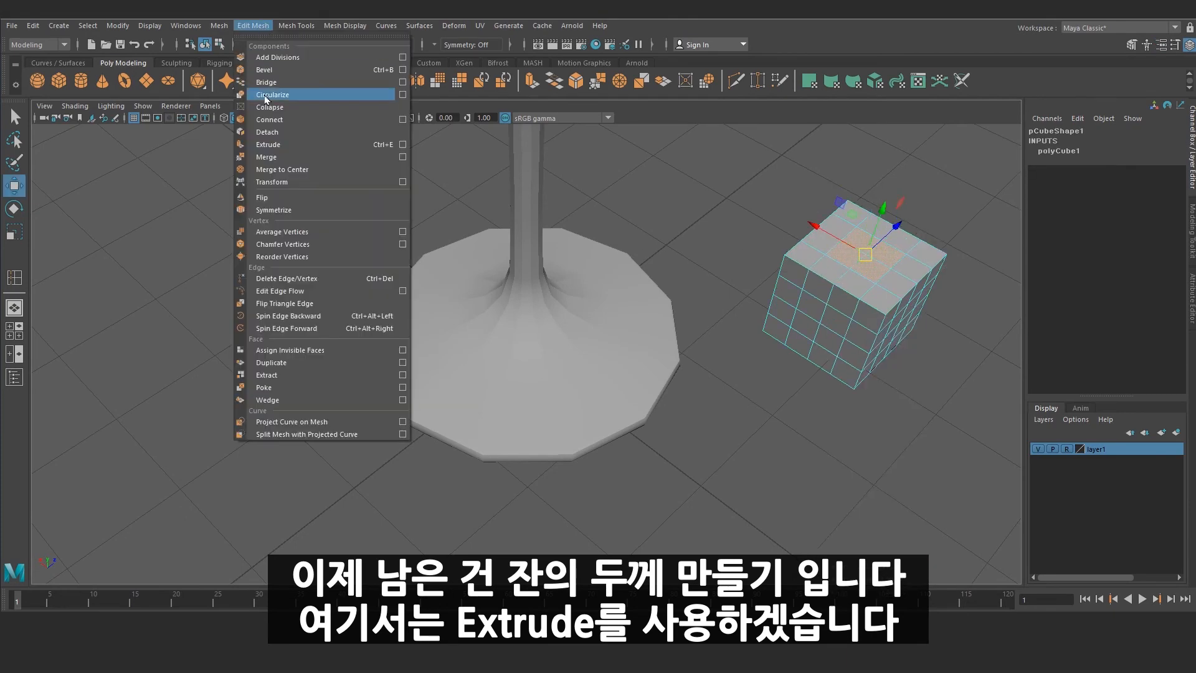
{"action": "left_click", "coordinate": [268, 132]}
{"action": "left_click_drag", "start_coordinate": [892, 230], "coordinate": [853, 277]}
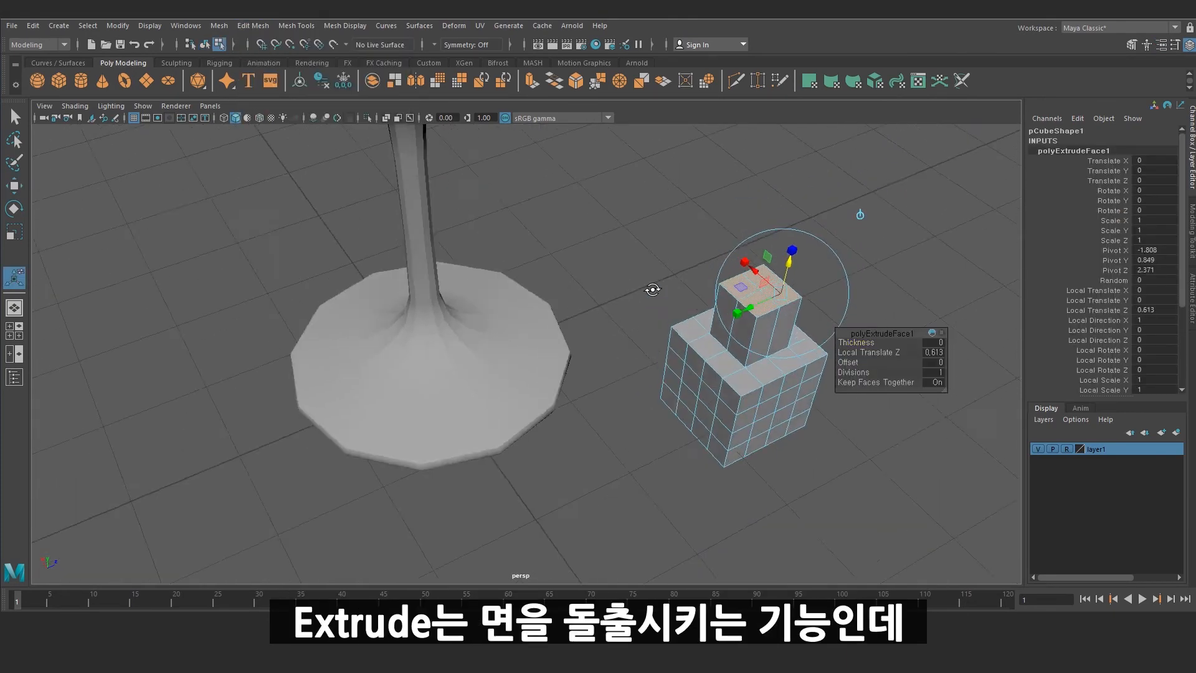
Step: Select only the top cap faces of the glass and check in wireframe display that no other faces are selected
{"action": "left_click", "coordinate": [689, 275]}
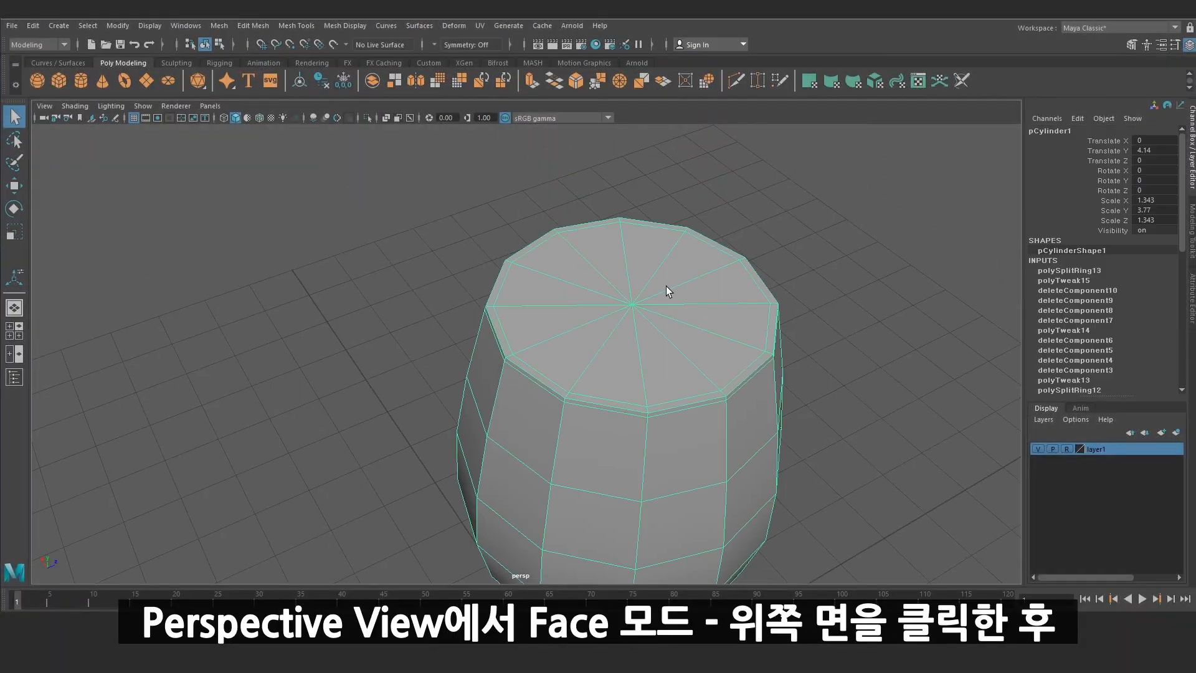
{"action": "left_click", "coordinate": [697, 338]}
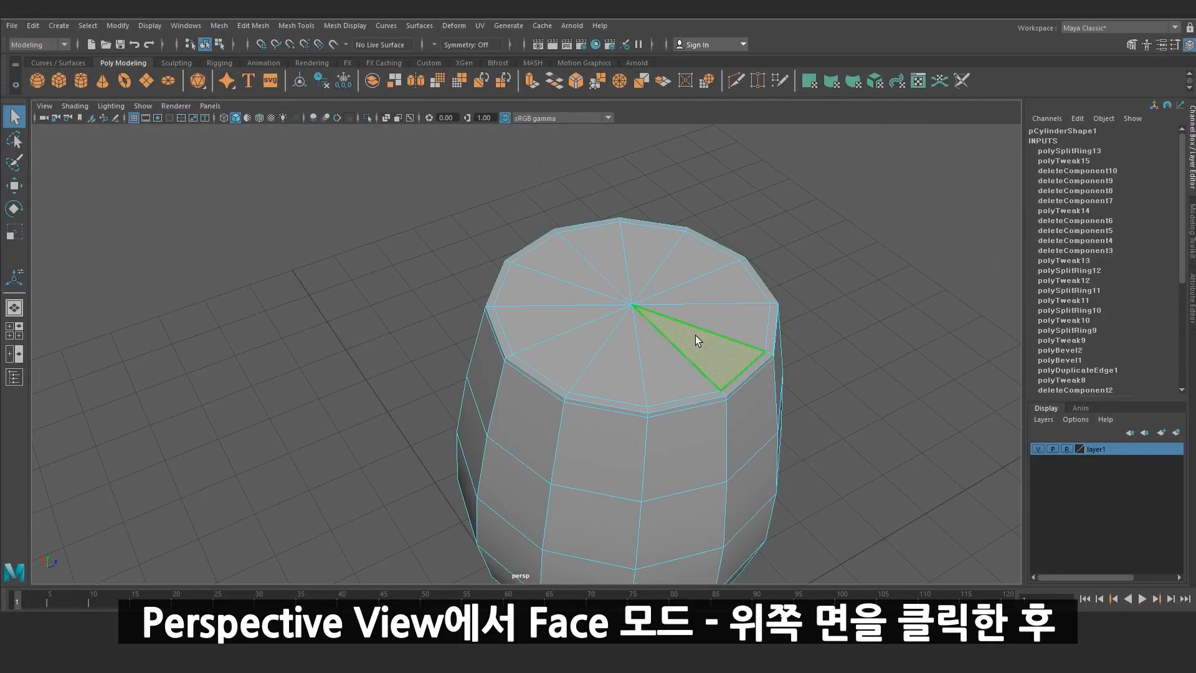
{"action": "mouse_move", "coordinate": [694, 335]}
{"action": "left_mouse_down"}
{"action": "mouse_move", "coordinate": [660, 354]}
{"action": "mouse_move", "coordinate": [614, 346]}
{"action": "mouse_move", "coordinate": [570, 293]}
{"action": "mouse_move", "coordinate": [619, 264]}
{"action": "mouse_move", "coordinate": [712, 299]}
{"action": "mouse_move", "coordinate": [697, 334]}
{"action": "left_mouse_up"}
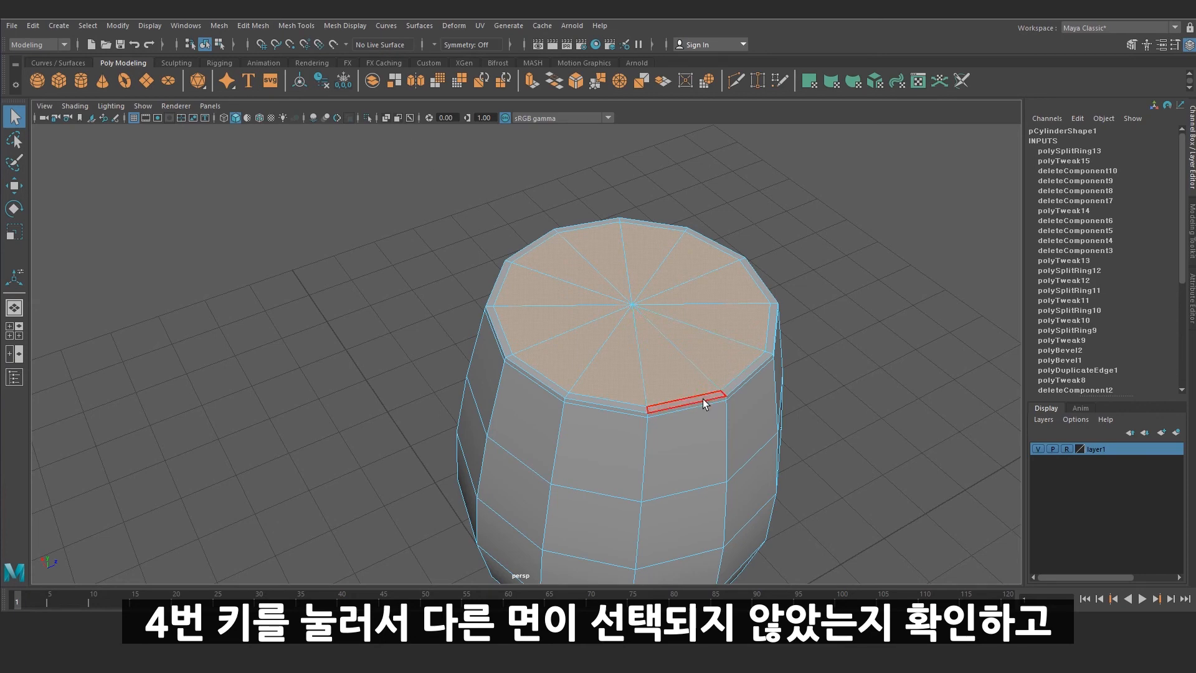
{"action": "key", "text": "4"}
{"action": "left_click_drag", "start_coordinate": [686, 353], "coordinate": [650, 268], "text": "alt"}
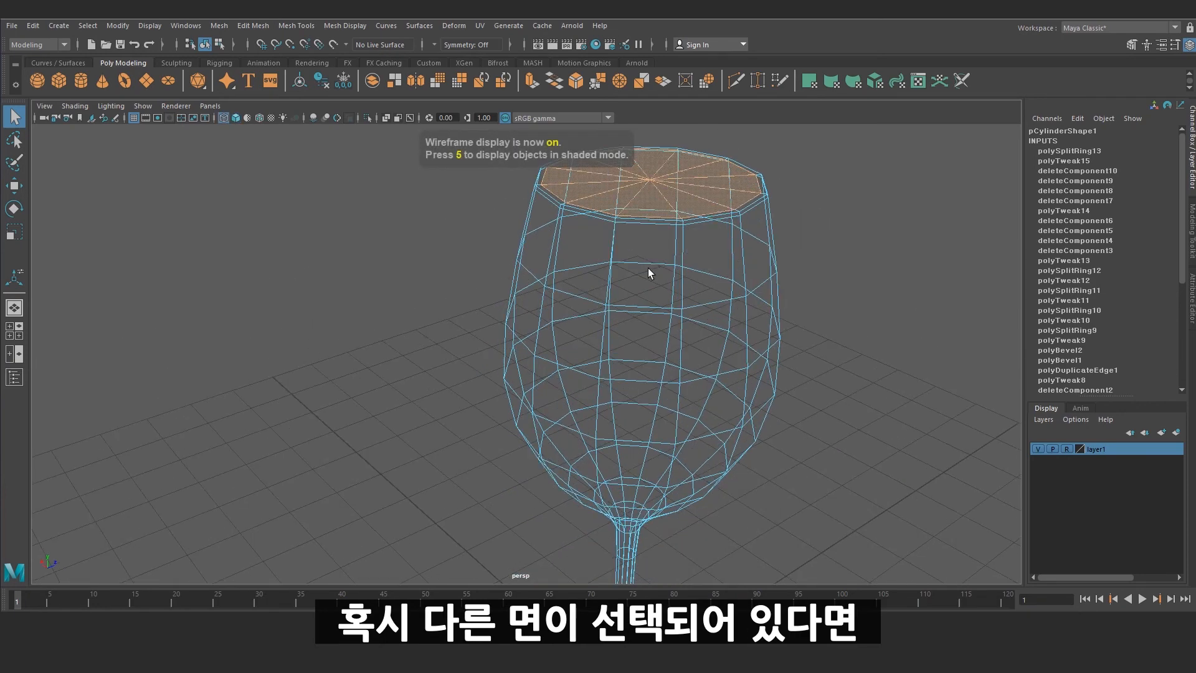
{"action": "left_click_drag", "start_coordinate": [542, 316], "coordinate": [510, 285], "text": "shift"}
{"action": "left_click_drag", "start_coordinate": [583, 260], "coordinate": [614, 267], "text": "ctrl"}
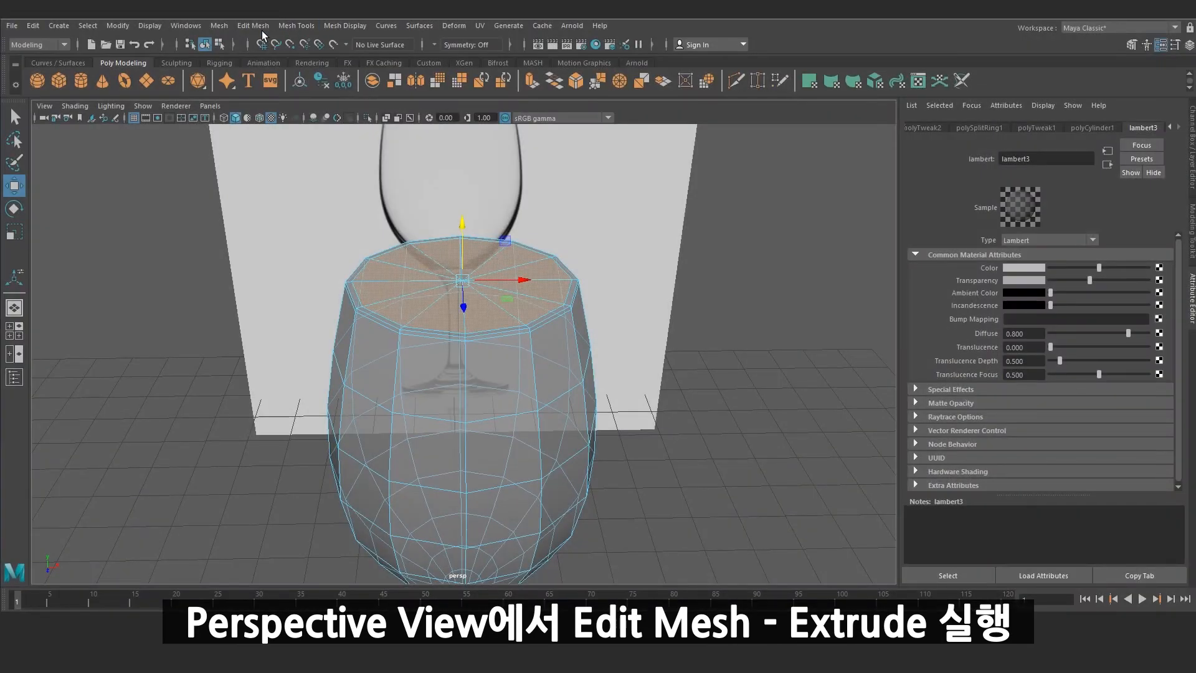
Step: Extrude the top cap faces with a slight inset from the rim and push them down into the bowl
{"action": "left_click", "coordinate": [260, 29]}
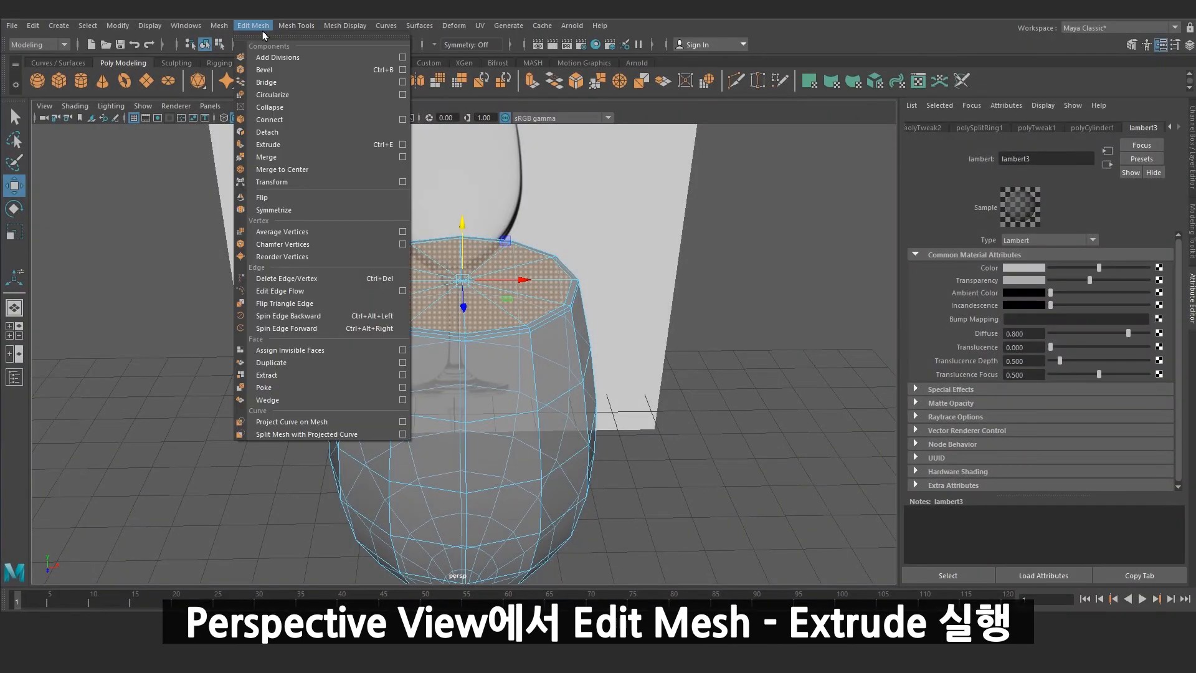
{"action": "left_click", "coordinate": [284, 146]}
{"action": "key", "text": "r"}
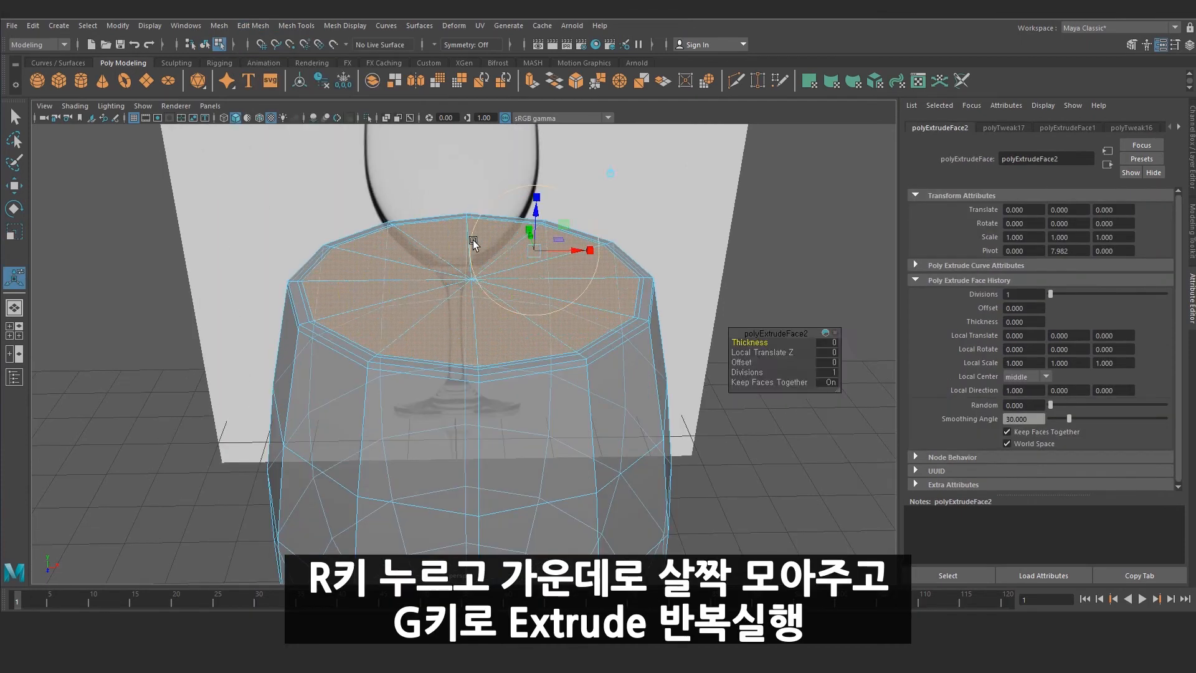
{"action": "key", "text": "w"}
{"action": "left_click_drag", "start_coordinate": [470, 224], "coordinate": [471, 315]}
Step: In the front view, align the extruded faces with the first edge loop below the rim and widen them to follow the outer wall
{"action": "key", "text": "space"}
{"action": "key", "text": "space"}
{"action": "scroll", "coordinate": [406, 386], "scroll_direction": "up", "scroll_amount": 5}
{"action": "scroll", "coordinate": [523, 391], "scroll_direction": "up", "scroll_amount": 3}
{"action": "scroll", "coordinate": [803, 393], "scroll_direction": "up", "scroll_amount": 2}
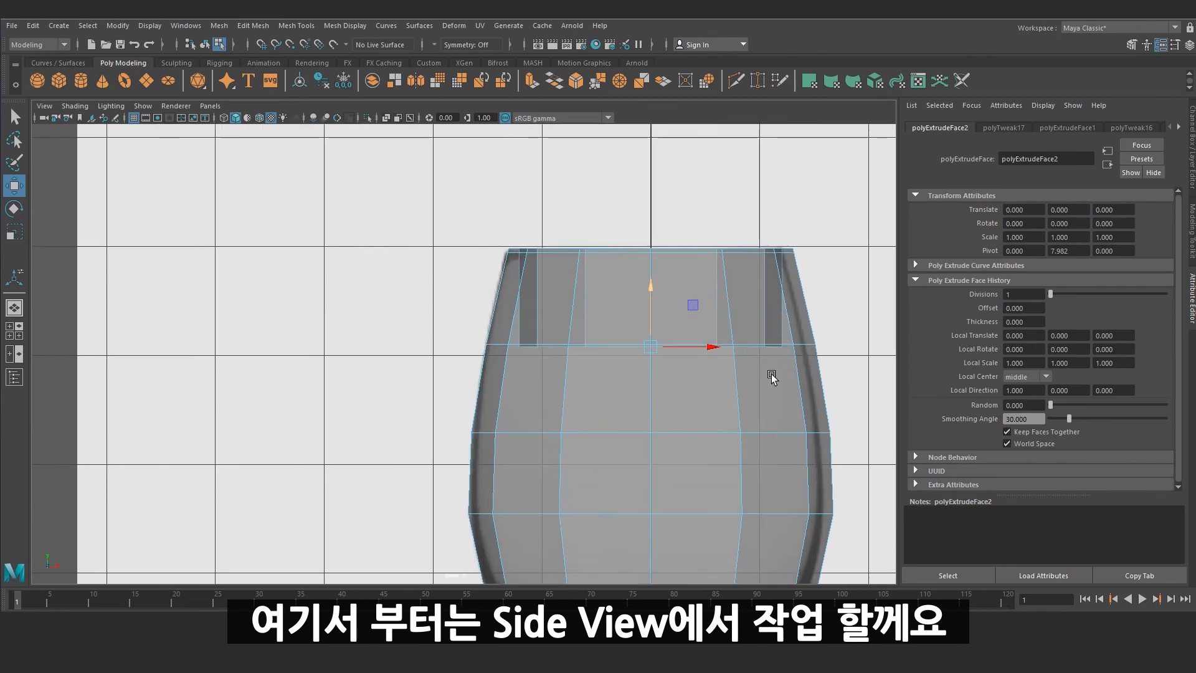
{"action": "middle_click_drag", "start_coordinate": [803, 392], "coordinate": [701, 416], "text": "alt"}
{"action": "left_click_drag", "start_coordinate": [552, 317], "coordinate": [552, 314]}
{"action": "key", "text": "r"}
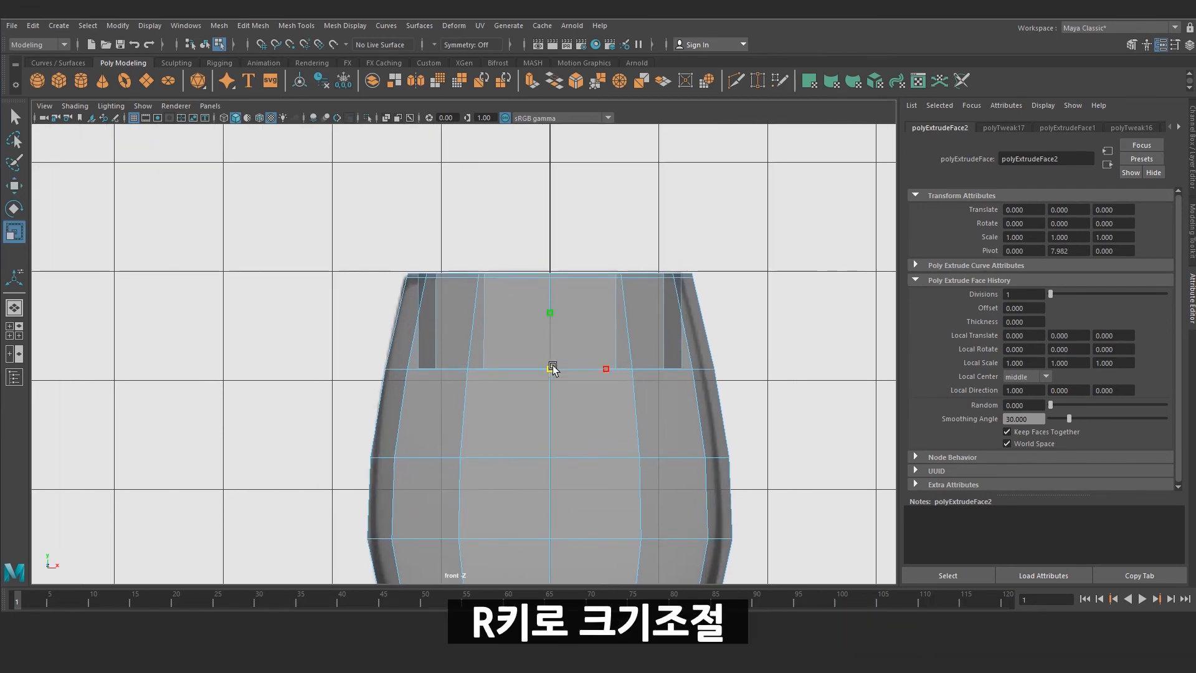
{"action": "left_click_drag", "start_coordinate": [549, 368], "coordinate": [580, 373]}
{"action": "left_click", "coordinate": [577, 408]}
{"action": "middle_click_drag", "start_coordinate": [577, 409], "coordinate": [597, 310], "text": "alt"}
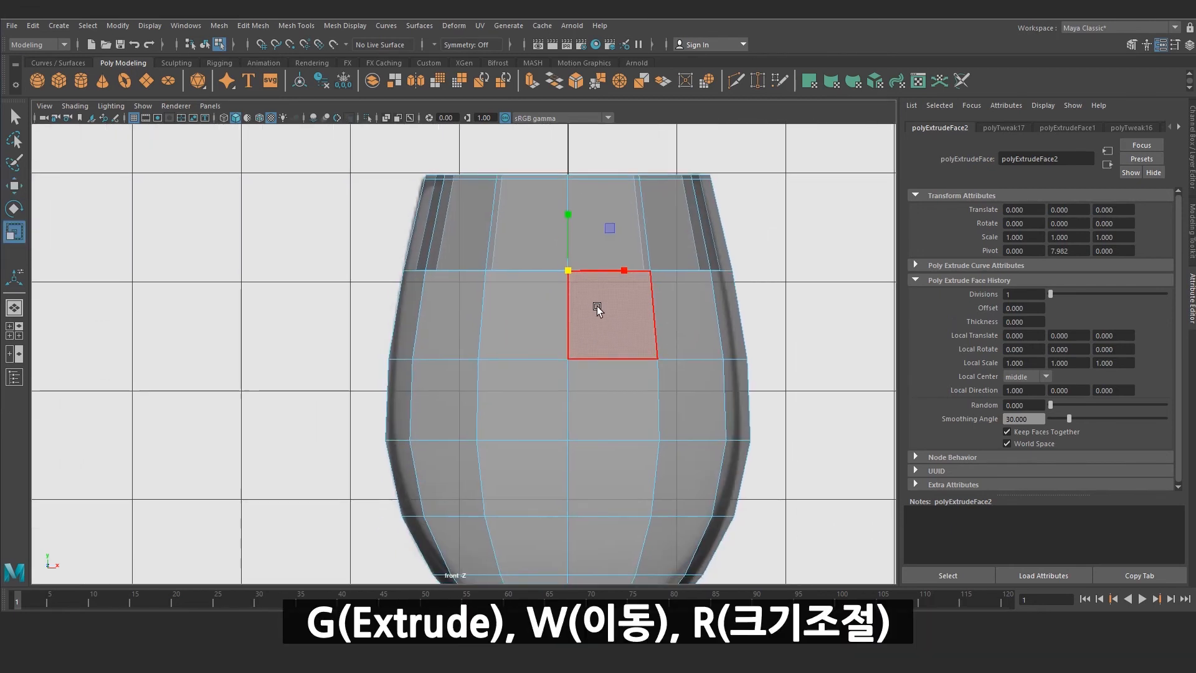
Step: Extrude the inner faces again down to the next edge loop and scale them to keep an even wall thickness
{"action": "key", "text": "g"}
{"action": "key", "text": "w"}
{"action": "left_click_drag", "start_coordinate": [572, 214], "coordinate": [573, 299]}
{"action": "key", "text": "r"}
{"action": "left_click_drag", "start_coordinate": [567, 359], "coordinate": [581, 361]}
{"action": "middle_click_drag", "start_coordinate": [551, 402], "coordinate": [562, 347], "text": "alt"}
Step: Extrude the inner faces down to the bowl's widest edge loop and scale them to match the outer contour
{"action": "key", "text": "g"}
{"action": "key", "text": "w"}
{"action": "left_click_drag", "start_coordinate": [580, 245], "coordinate": [583, 324]}
{"action": "key", "text": "r"}
{"action": "left_click_drag", "start_coordinate": [579, 385], "coordinate": [585, 385]}
{"action": "middle_click_drag", "start_coordinate": [585, 385], "coordinate": [589, 318], "text": "alt"}
Step: Extrude the inner faces twice more to the two edge loops below the widest part, narrowing them parallel to the outer wall
{"action": "key", "text": "g"}
{"action": "key", "text": "w"}
{"action": "left_click_drag", "start_coordinate": [583, 260], "coordinate": [601, 395]}
{"action": "key", "text": "r"}
{"action": "key", "text": "g"}
{"action": "key", "text": "w"}
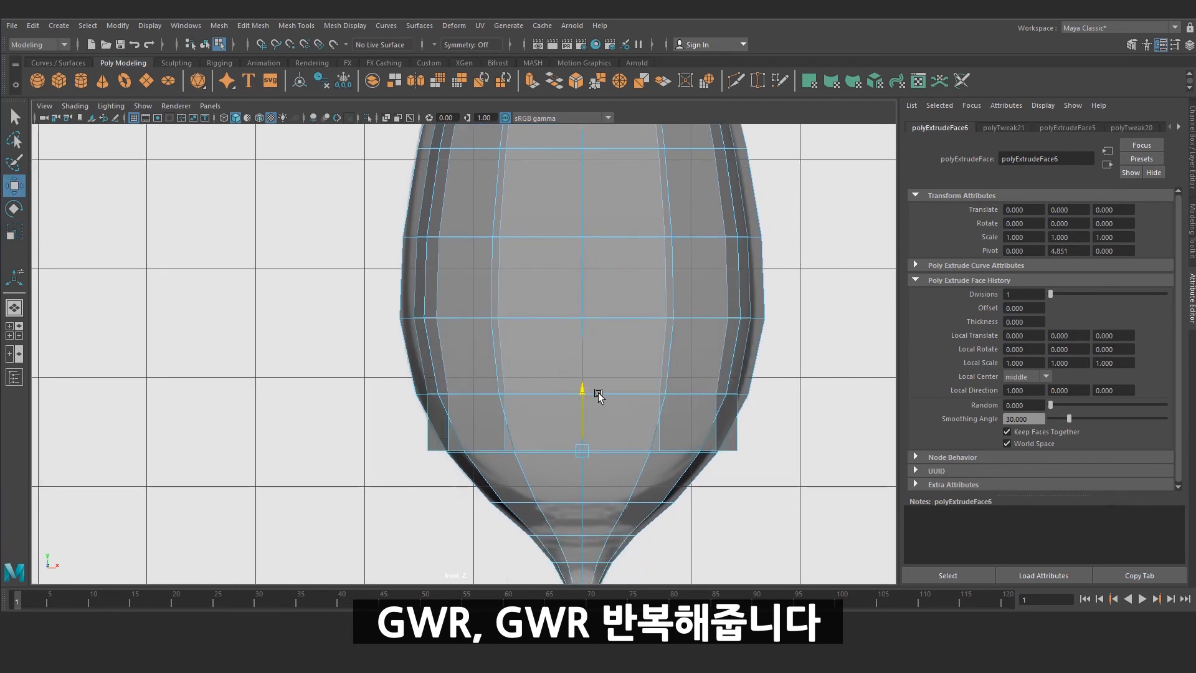
{"action": "key", "text": "r"}
{"action": "left_click_drag", "start_coordinate": [582, 451], "coordinate": [548, 446]}
{"action": "middle_click_drag", "start_coordinate": [563, 421], "coordinate": [555, 318], "text": "alt"}
Step: Extrude and shrink the inner faces toward the stem to form the bowl's tapered inner floor
{"action": "key", "text": "g"}
{"action": "key", "text": "w"}
{"action": "left_click_drag", "start_coordinate": [574, 284], "coordinate": [574, 335]}
{"action": "key", "text": "r"}
{"action": "left_click_drag", "start_coordinate": [574, 397], "coordinate": [506, 388]}
{"action": "middle_click_drag", "start_coordinate": [580, 395], "coordinate": [594, 307], "text": "alt"}
{"action": "key", "text": "g"}
{"action": "key", "text": "r"}
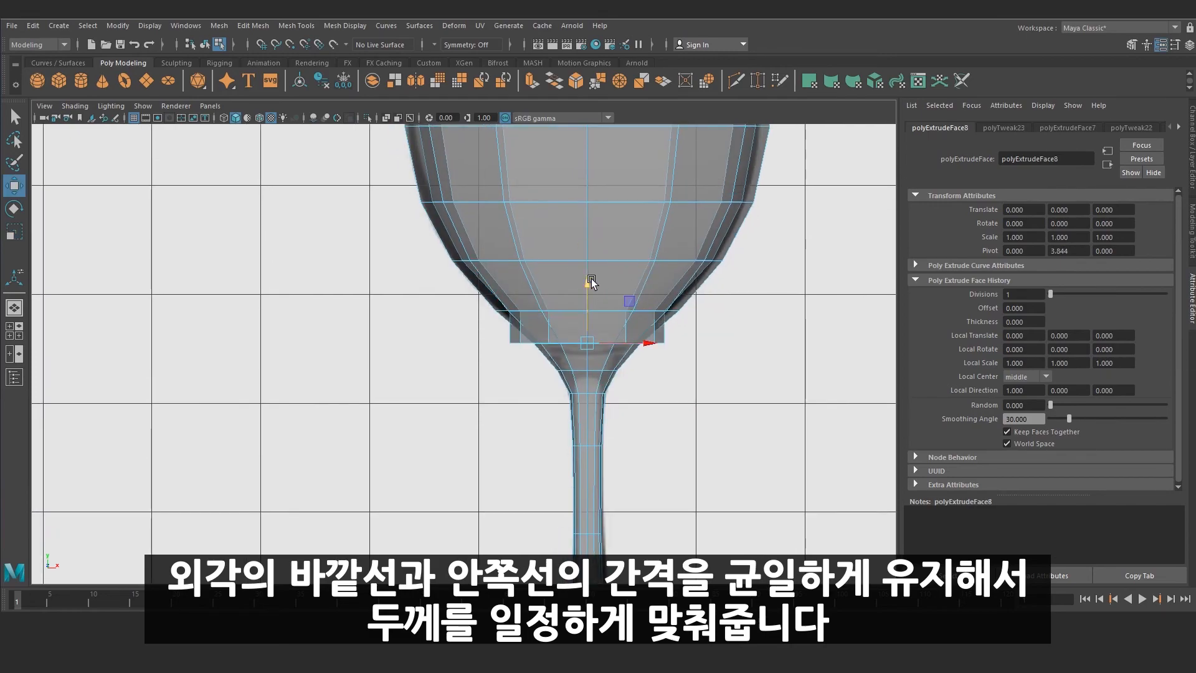
Step: Delete every other radial edge of the innermost floor faces inside the bowl to turn the triangles into quads
{"action": "key", "text": "space"}
{"action": "key", "text": "space"}
{"action": "left_click_drag", "start_coordinate": [700, 230], "coordinate": [569, 278], "text": "alt"}
{"action": "scroll", "coordinate": [558, 312], "scroll_direction": "up", "scroll_amount": 3}
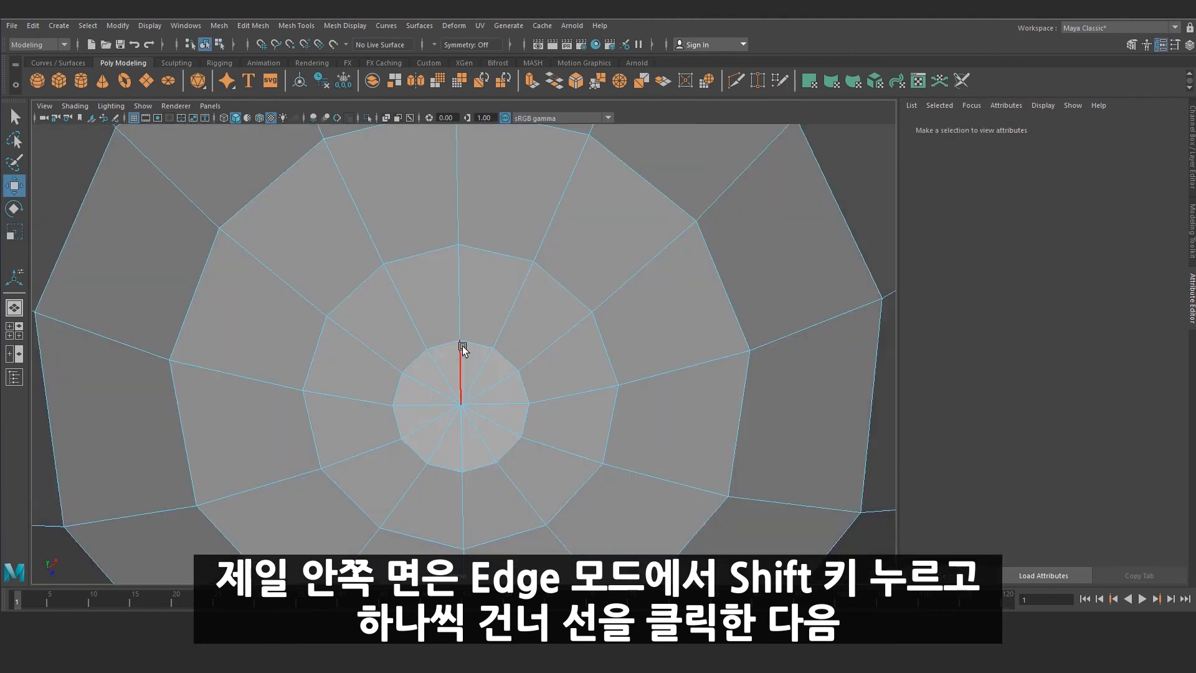
{"action": "left_click", "coordinate": [462, 346]}
{"action": "left_click", "coordinate": [414, 369], "text": "shift"}
{"action": "left_click", "coordinate": [524, 424], "text": "shift"}
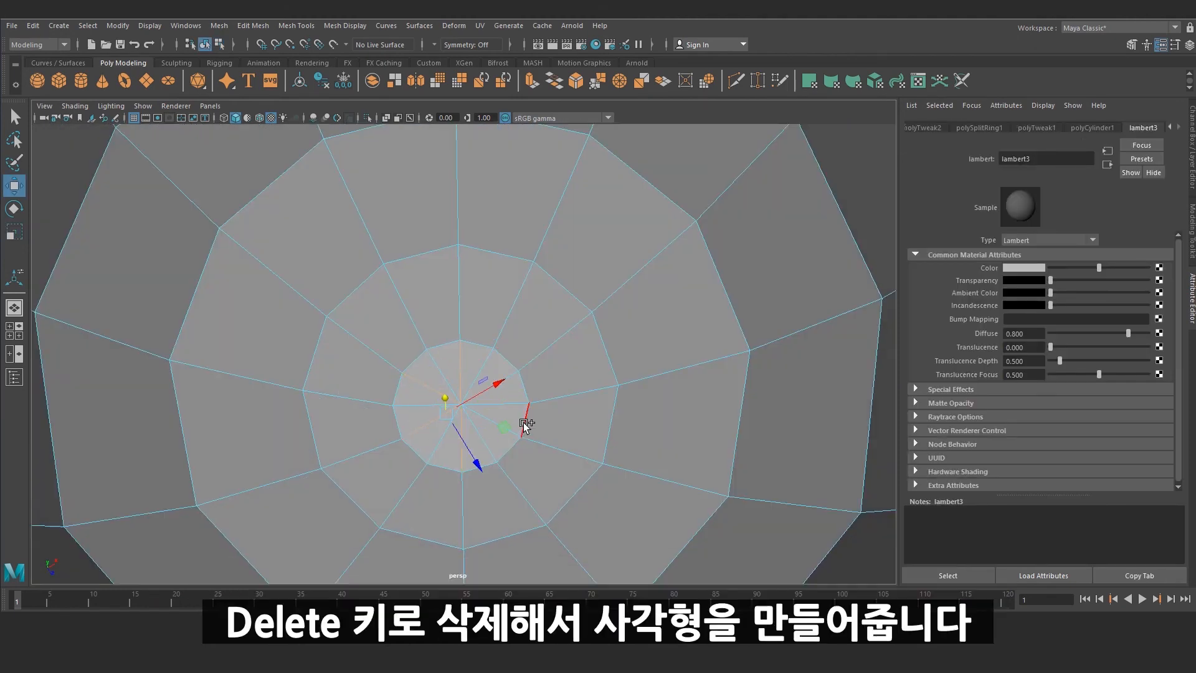
{"action": "scroll", "coordinate": [480, 413], "scroll_direction": "up", "scroll_amount": 5}
{"action": "left_click", "coordinate": [588, 405], "text": "shift"}
{"action": "scroll", "coordinate": [485, 368], "scroll_direction": "down", "scroll_amount": 3}
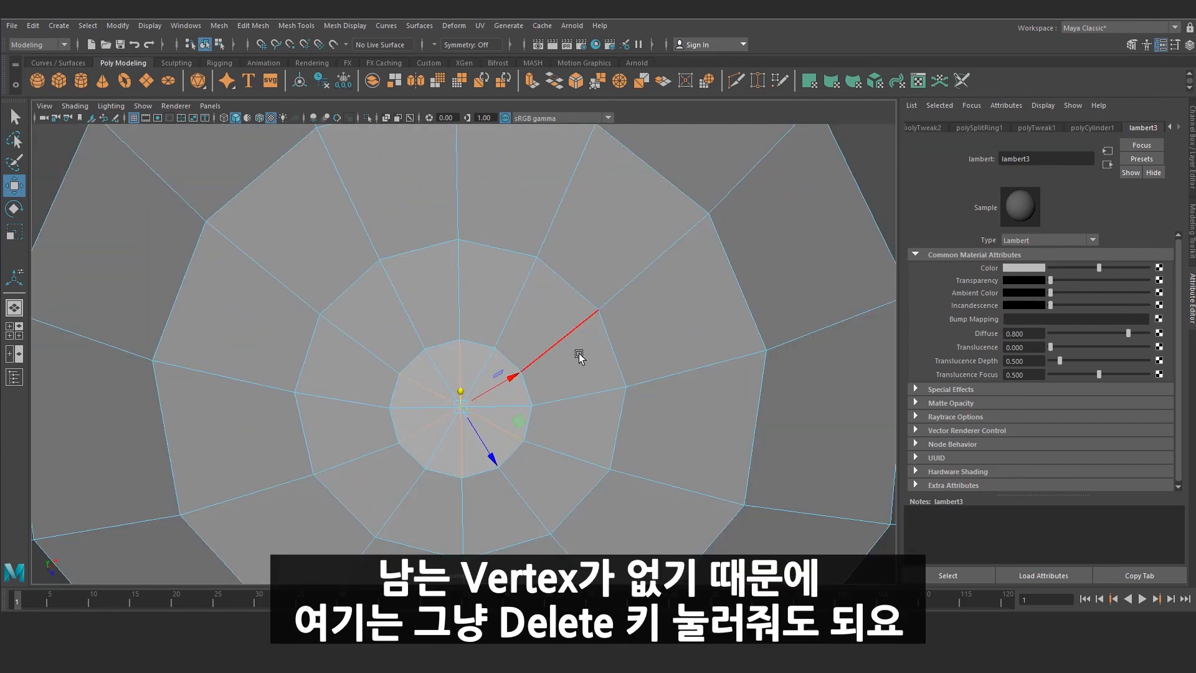
{"action": "key", "text": "Delete"}
Step: Preview the glass in smooth display and examine its shape from inside and outside the bowl
{"action": "right_click_drag", "start_coordinate": [643, 398], "coordinate": [465, 303], "text": "alt"}
{"action": "left_click_drag", "start_coordinate": [465, 303], "coordinate": [648, 276], "text": "alt"}
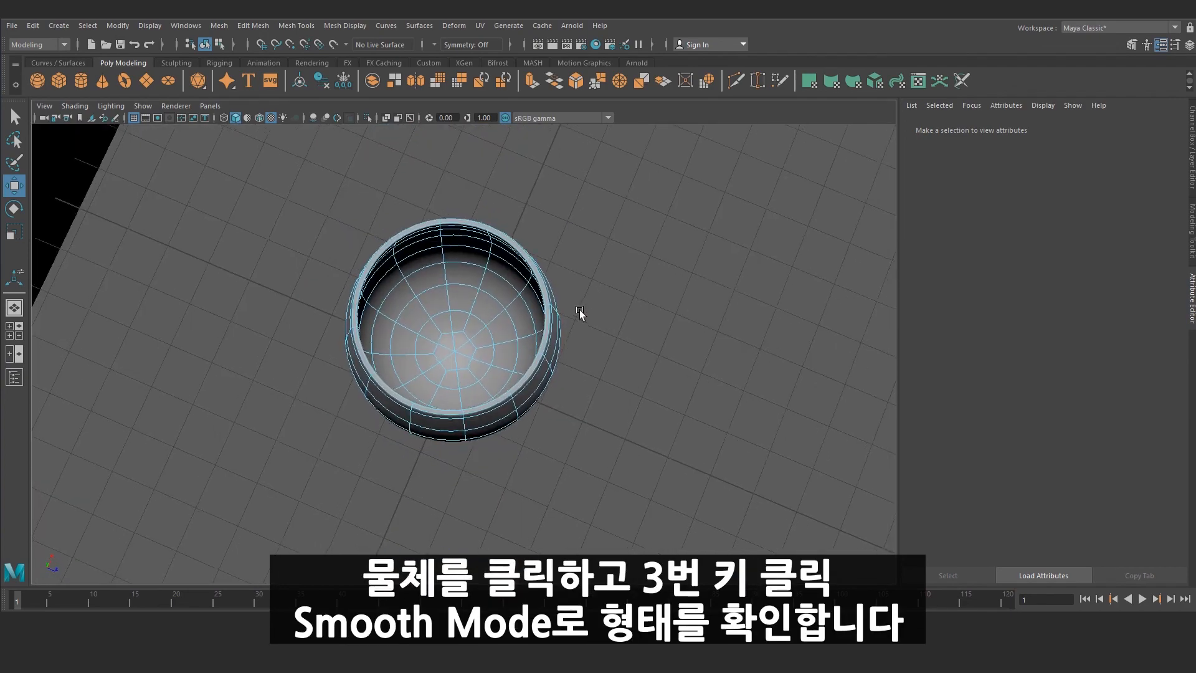
{"action": "left_click_drag", "start_coordinate": [580, 312], "coordinate": [475, 240], "text": "alt"}
{"action": "left_click", "coordinate": [475, 240]}
{"action": "left_click", "coordinate": [745, 258]}
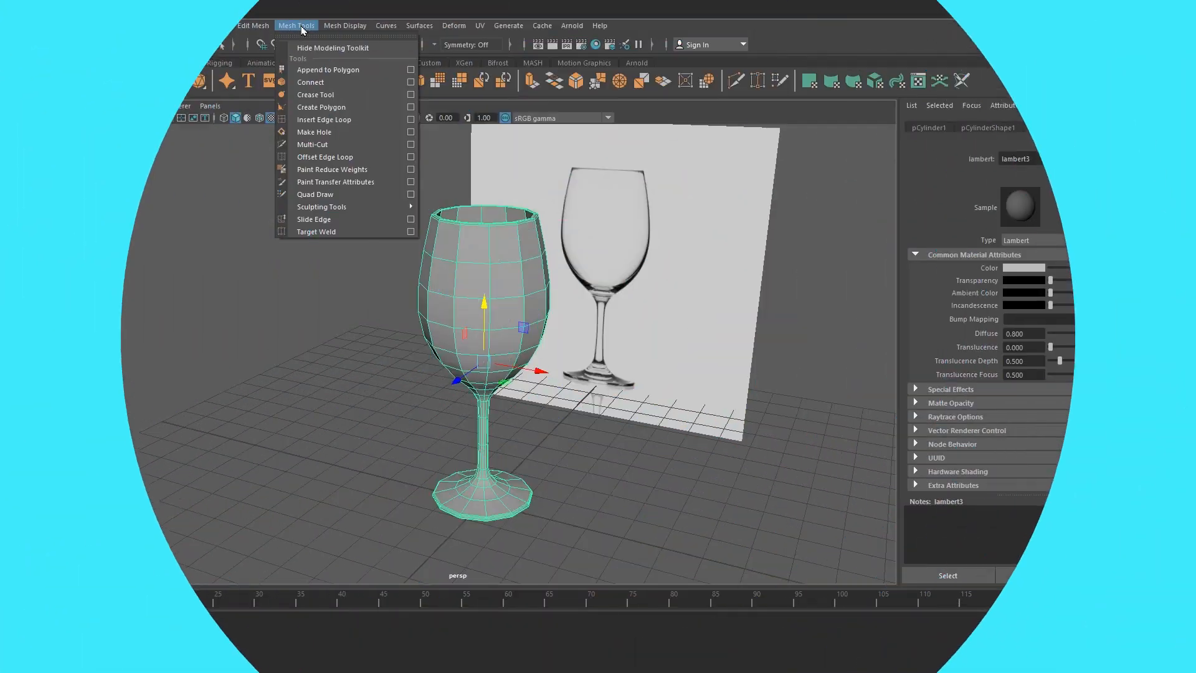
Step: Set the Insert Edge Loop tool to multiple edge loops with 3 loops and insert them around the upper bowl
{"action": "left_click", "coordinate": [410, 123]}
{"action": "mouse_move", "coordinate": [347, 116]}
{"action": "left_mouse_down"}
{"action": "mouse_move", "coordinate": [401, 84]}
{"action": "mouse_move", "coordinate": [325, 73]}
{"action": "left_mouse_up"}
{"action": "left_click", "coordinate": [234, 181]}
{"action": "type", "text": "3"}
{"action": "key", "text": "Return"}
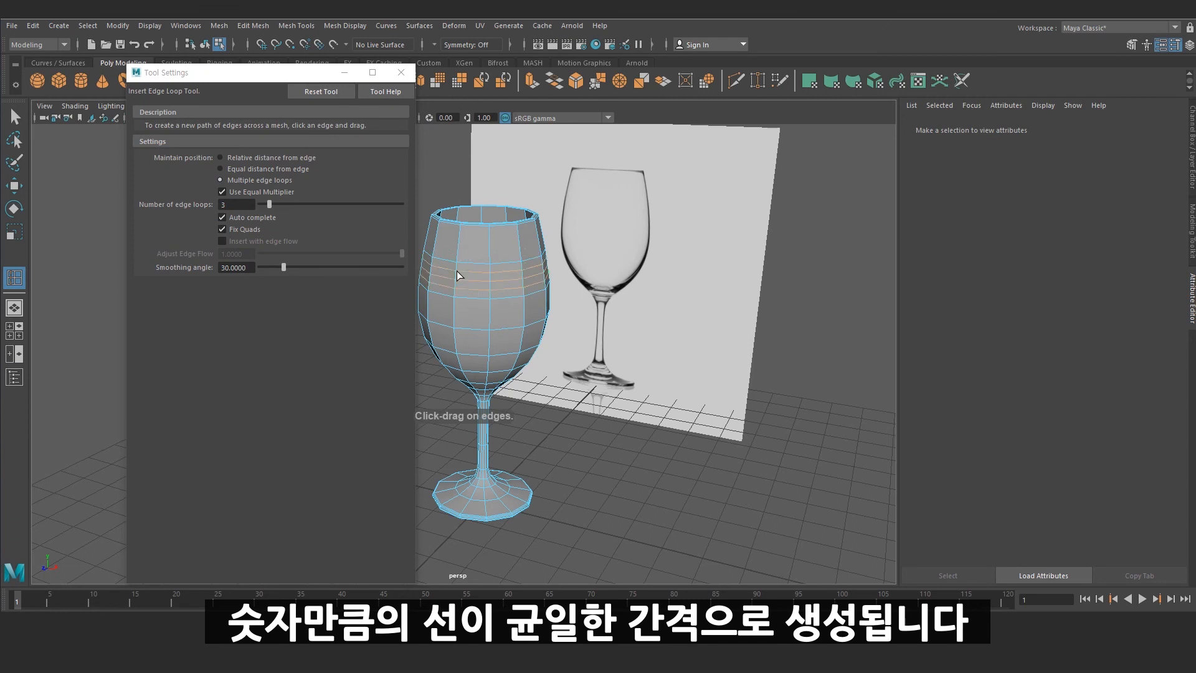
{"action": "left_click", "coordinate": [458, 276]}
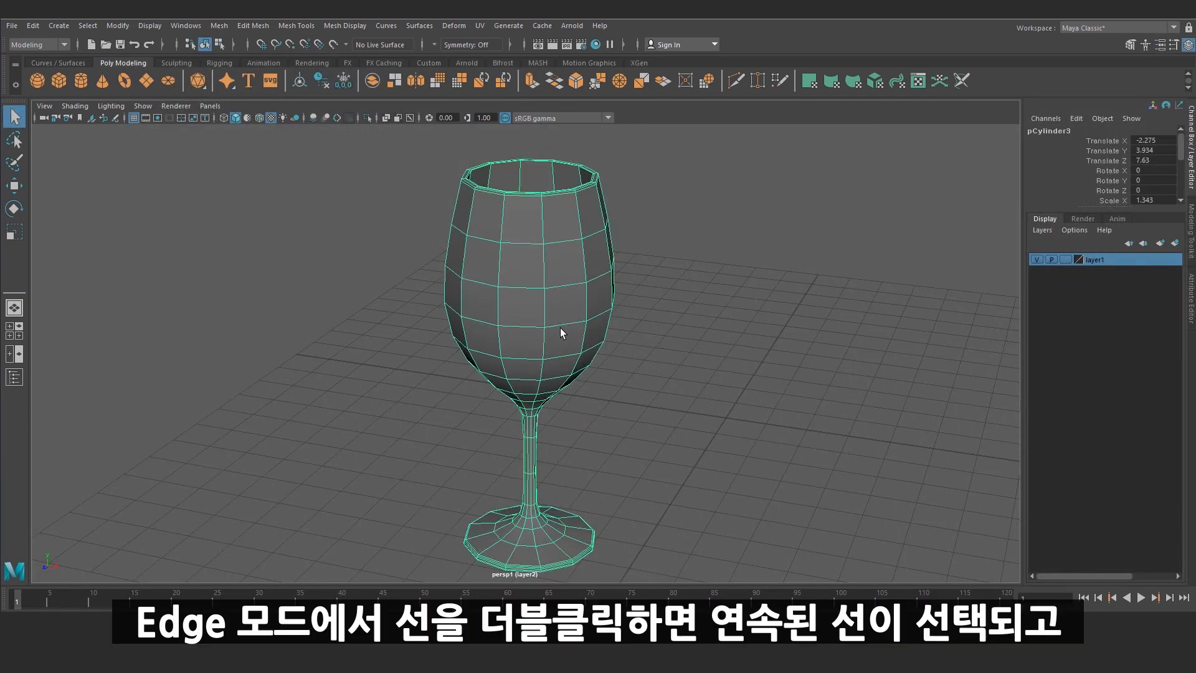
Step: Select a continuous horizontal edge loop around the bowl of the glass in edge mode
{"action": "right_click_drag", "start_coordinate": [561, 301], "coordinate": [569, 275]}
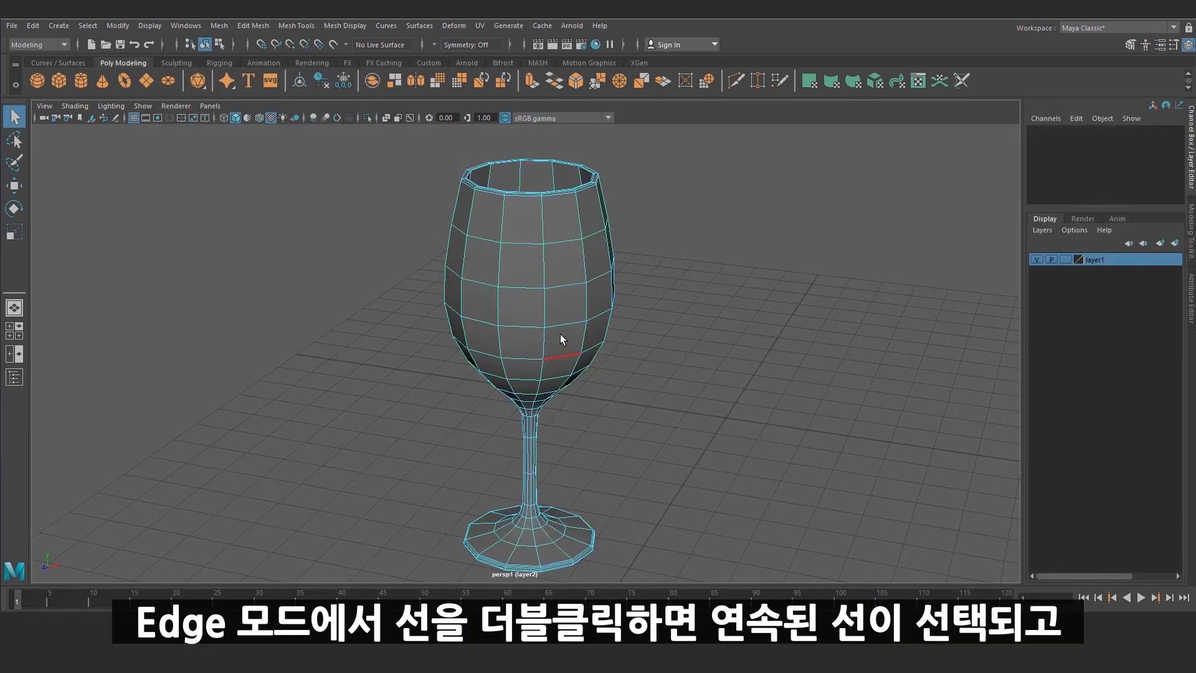
{"action": "double_click", "coordinate": [560, 327]}
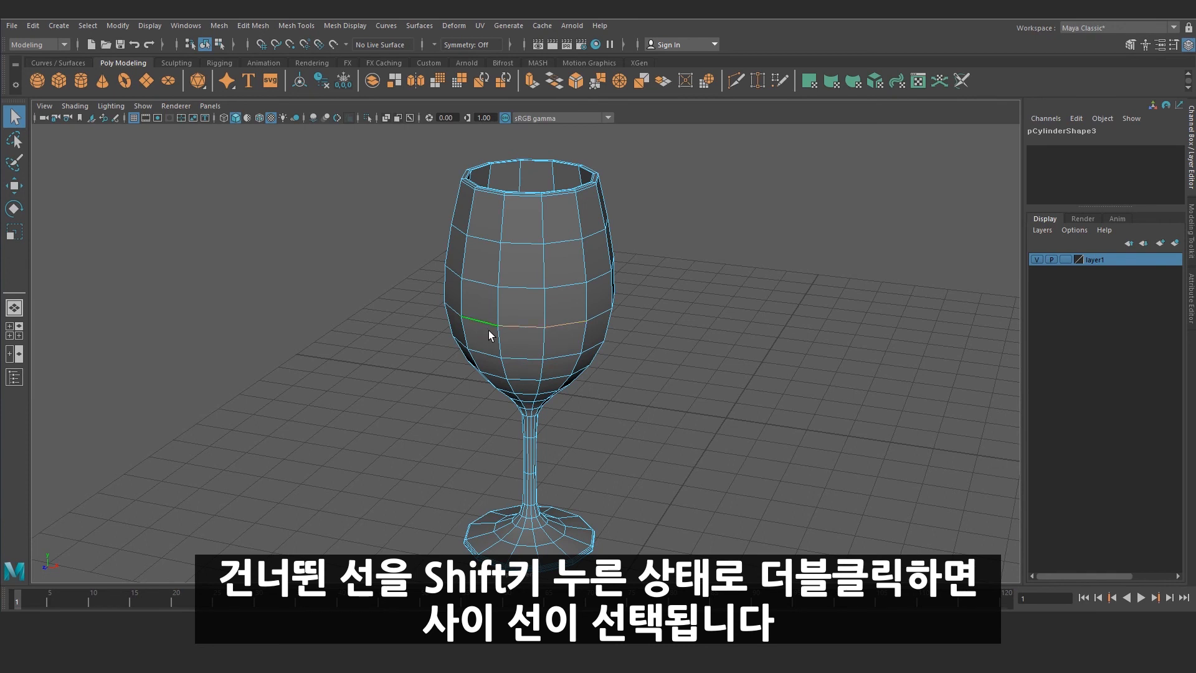
Step: Select the full ring of faces around the middle of the bowl in face mode
{"action": "key", "text": "F11"}
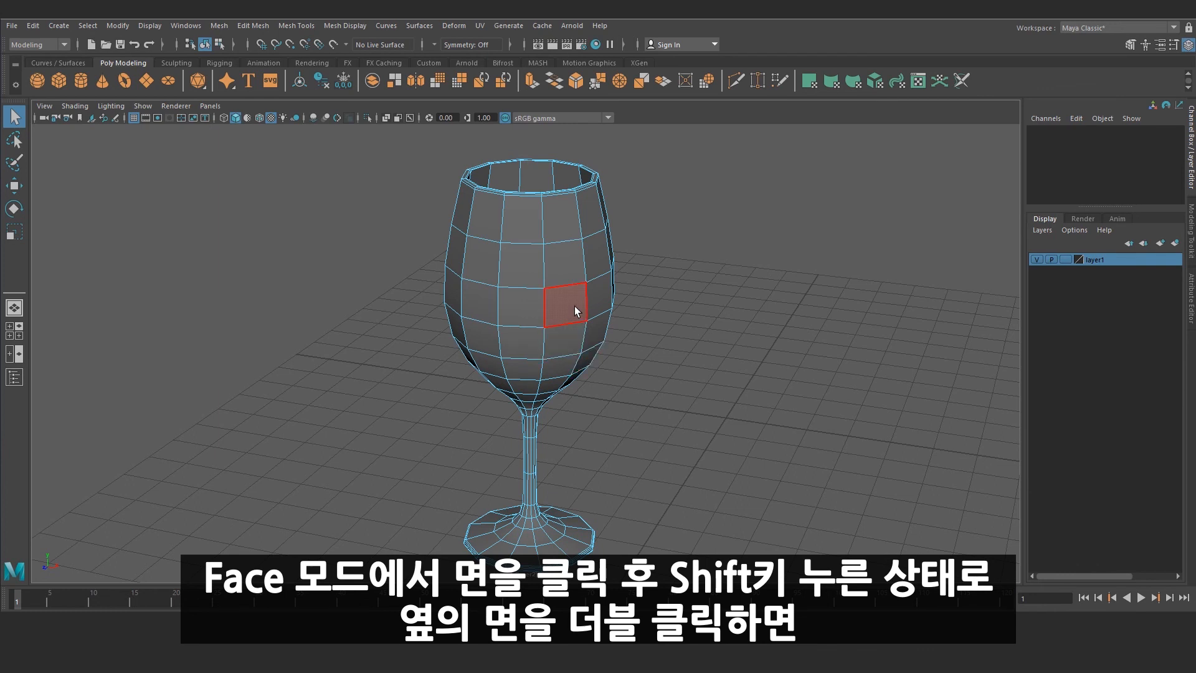
{"action": "left_click", "coordinate": [572, 306]}
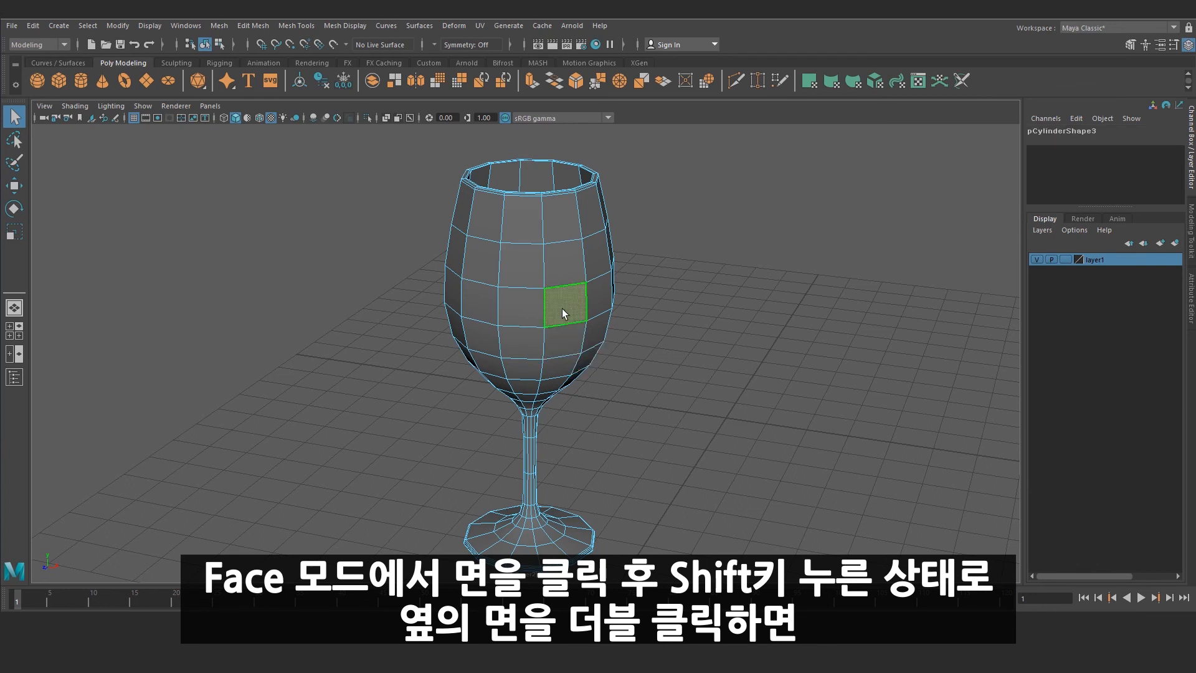
{"action": "double_click", "coordinate": [519, 312], "text": "shift"}
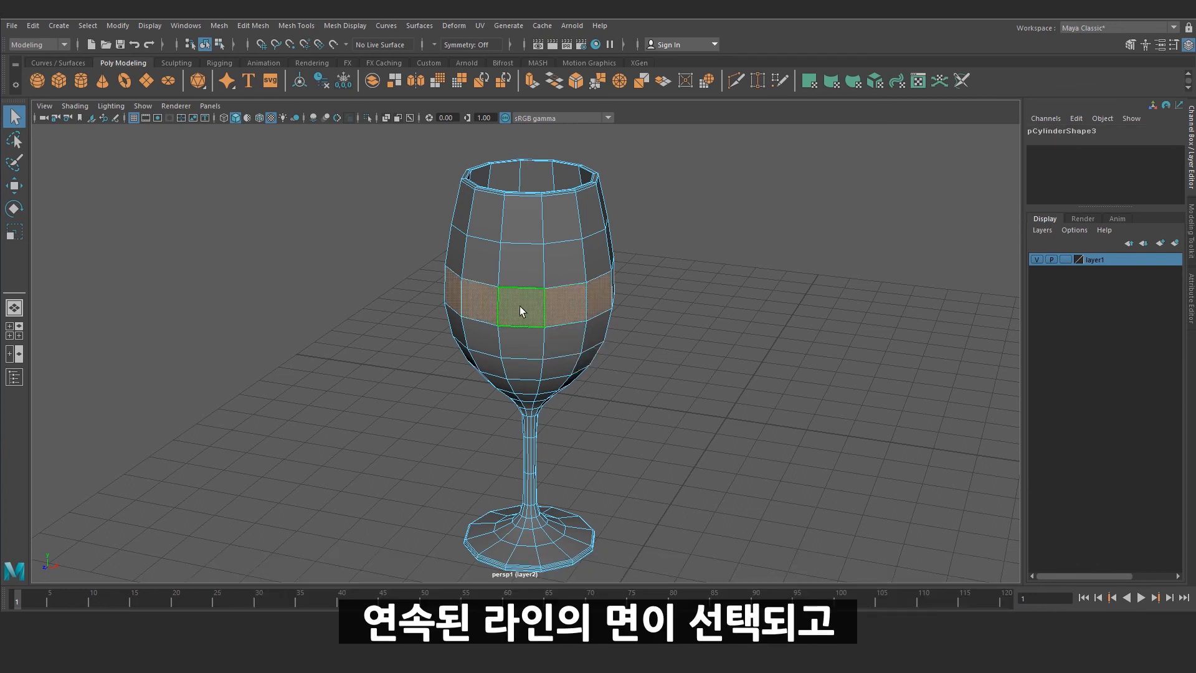
Step: Select only the run of faces between two non-adjacent faces in the same ring of the bowl
{"action": "left_click", "coordinate": [561, 306]}
{"action": "left_click", "coordinate": [476, 298], "text": "shift"}
{"action": "double_click", "coordinate": [476, 300], "text": "shift"}
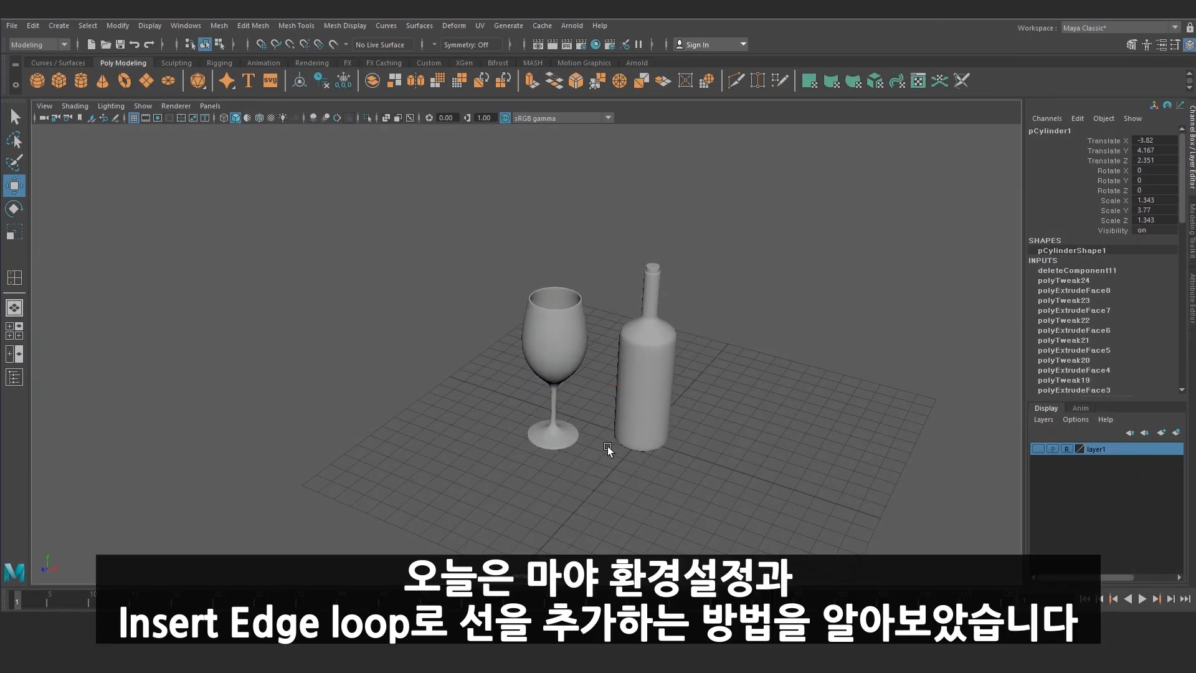
Step: Enlarge the bottle group to a scale of 1.707 and position the wine glass beside it
{"action": "left_click", "coordinate": [667, 362]}
{"action": "left_click_drag", "start_coordinate": [676, 357], "coordinate": [726, 408], "text": "alt"}
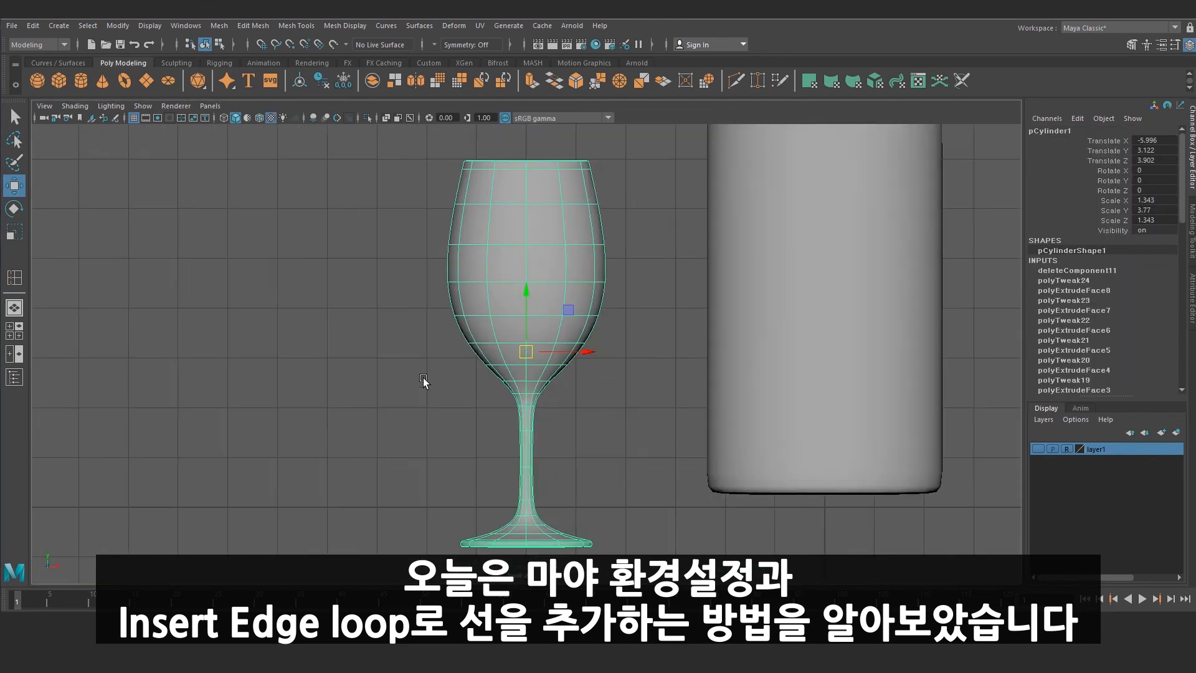
{"action": "left_click", "coordinate": [786, 353]}
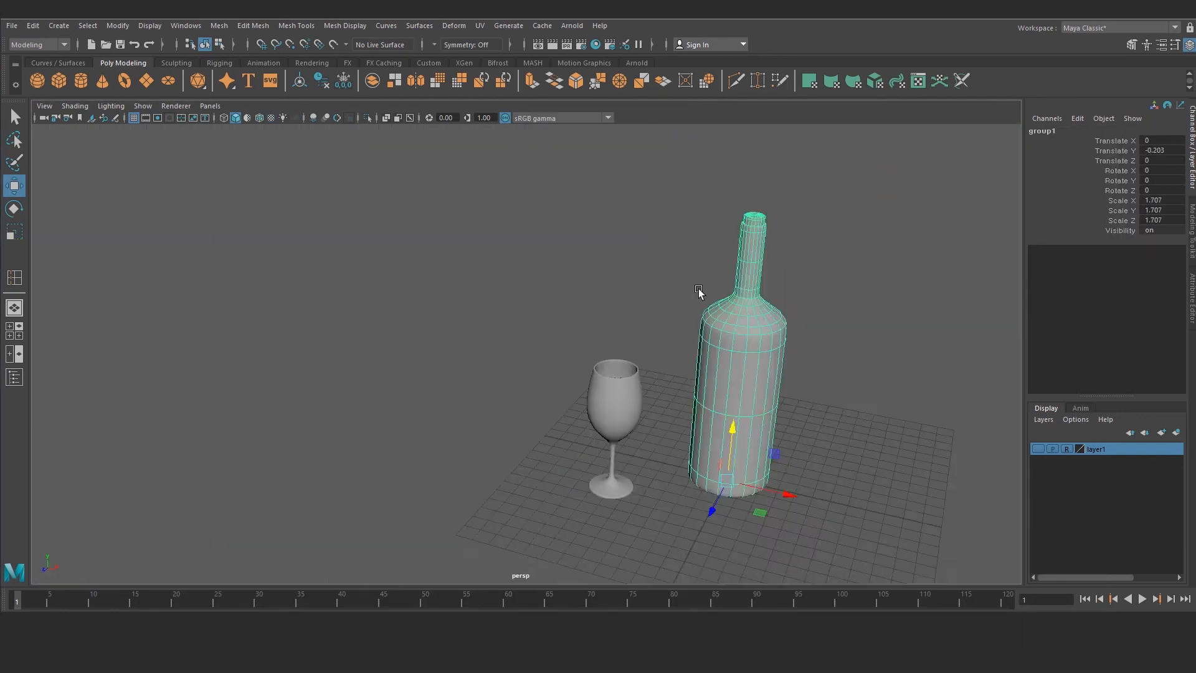